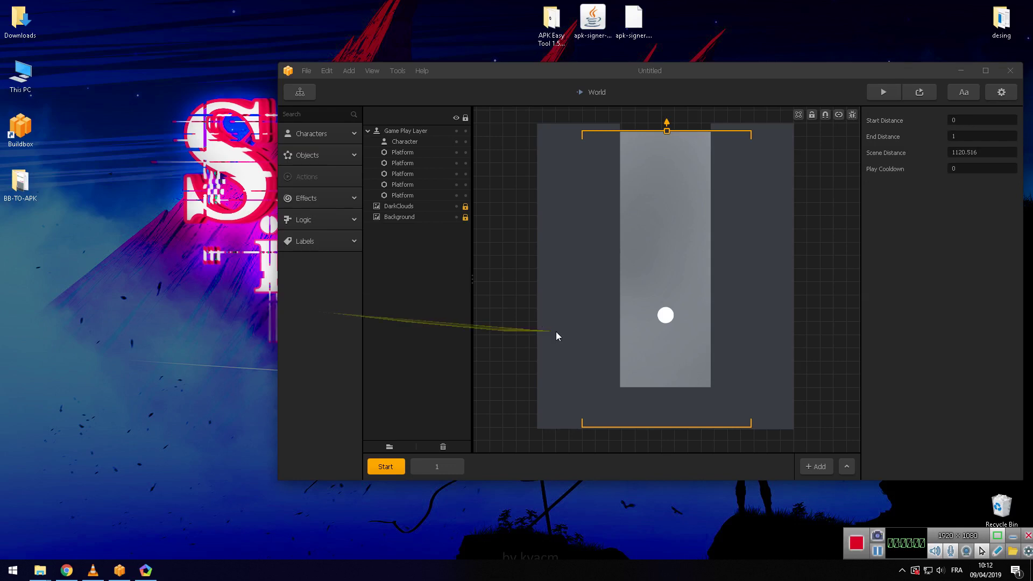
- Open BB-TO-APK and view the Portrait and Landscape images in Photo Viewer
double_click(20, 185)
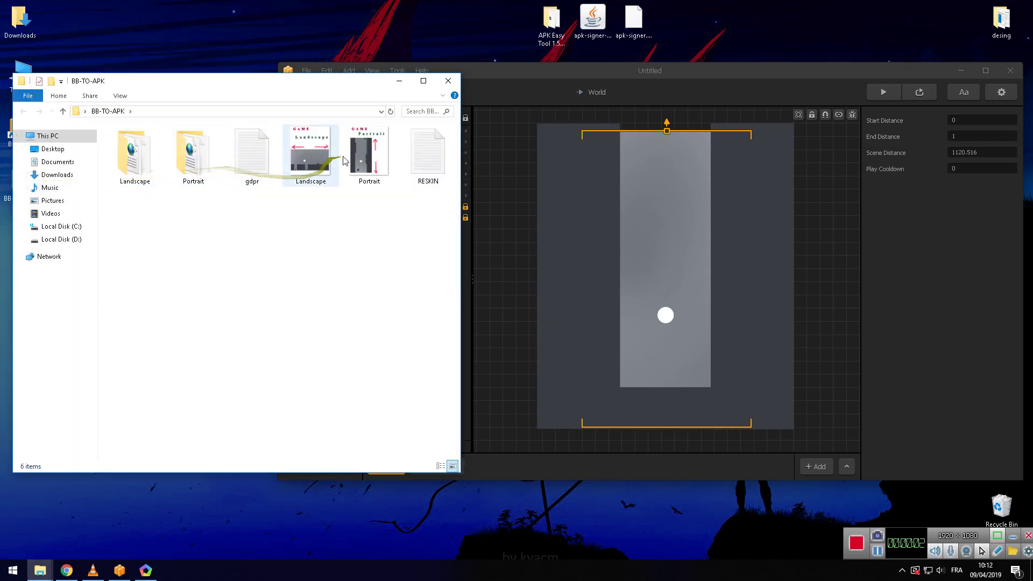
double_click(369, 153)
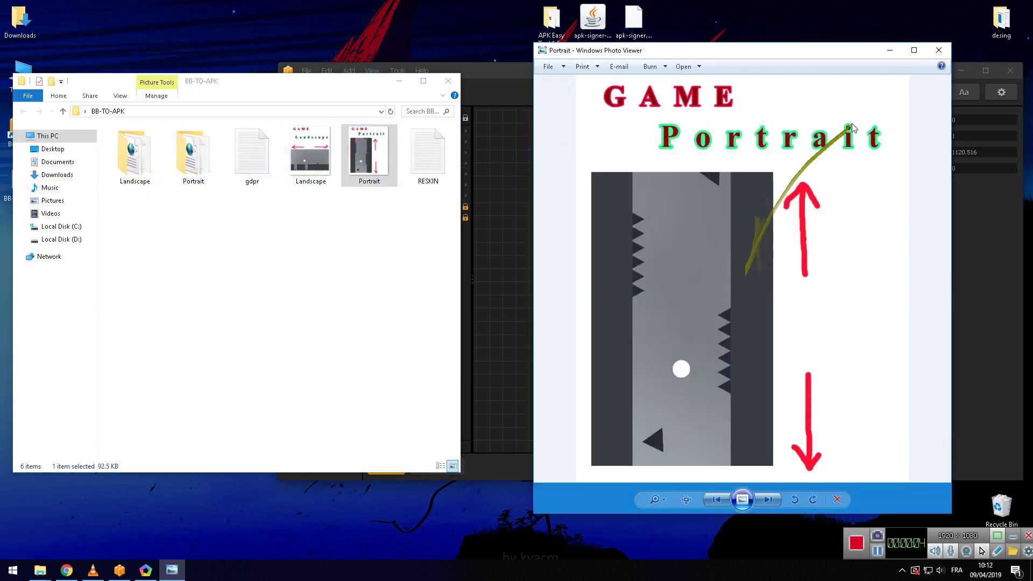
click(721, 500)
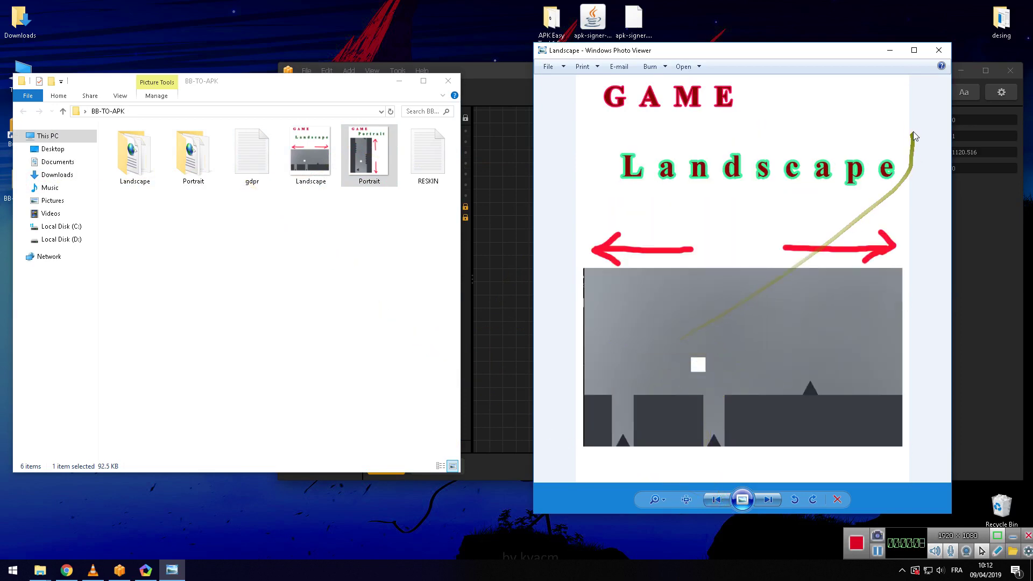
click(938, 50)
- Preview the portrait game in Buildbox from its START screen
click(494, 282)
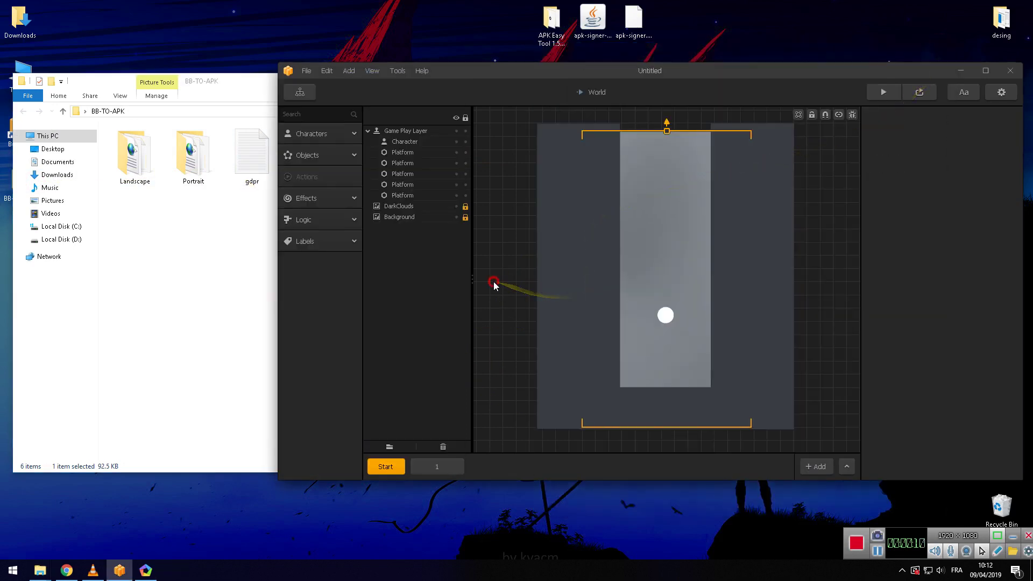
click(883, 92)
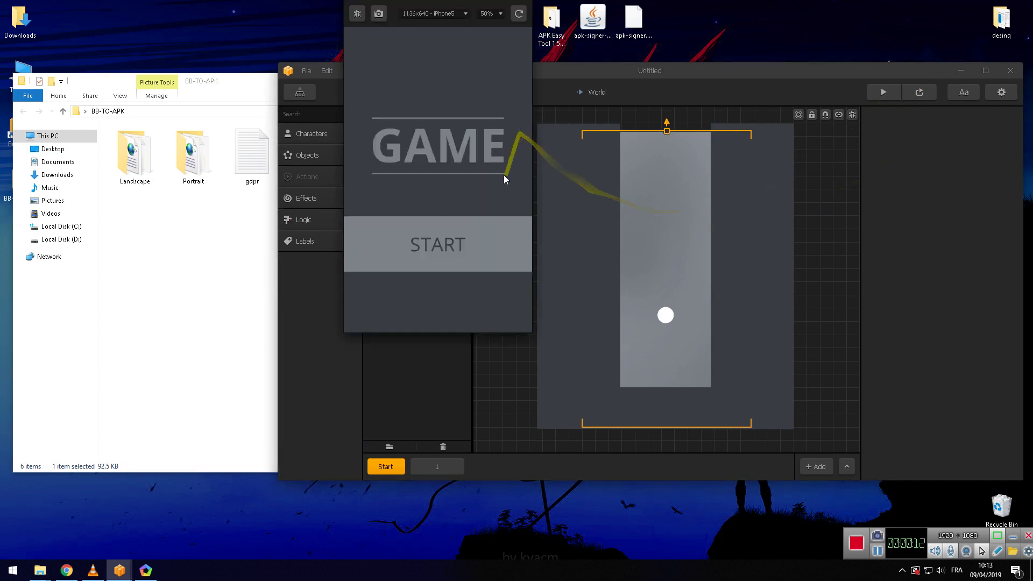
click(471, 240)
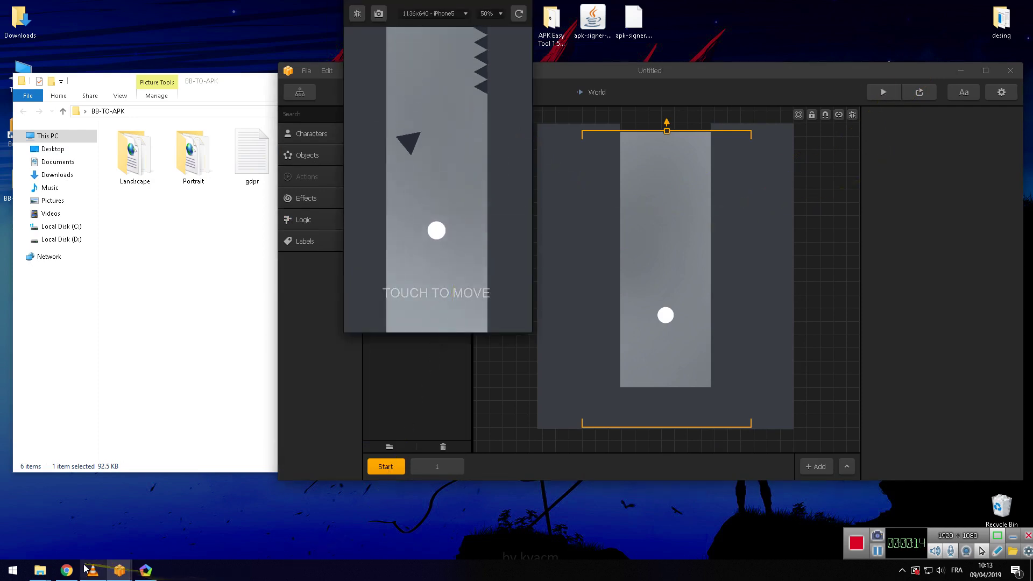
- Close the game preview and copy the Portrait folder in BB-TO-APK
mouse_move(123, 572)
click(194, 491)
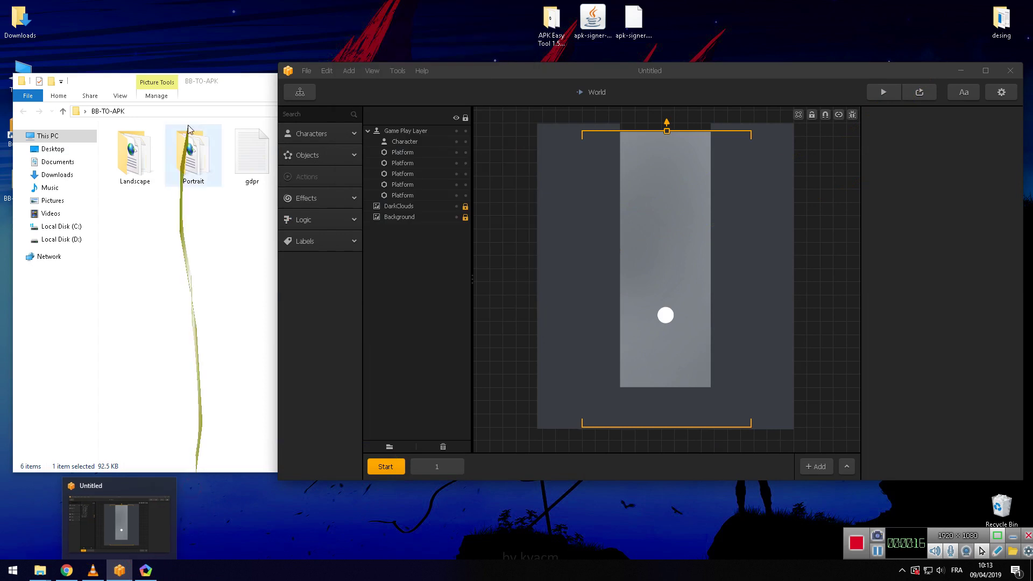
click(195, 164)
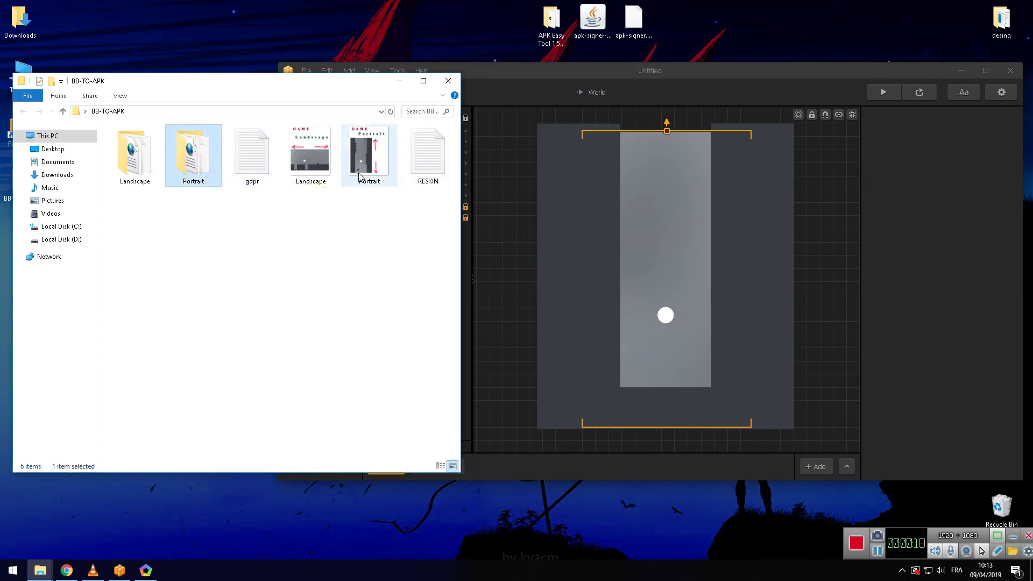
drag(358, 176, 209, 154)
right_click(208, 158)
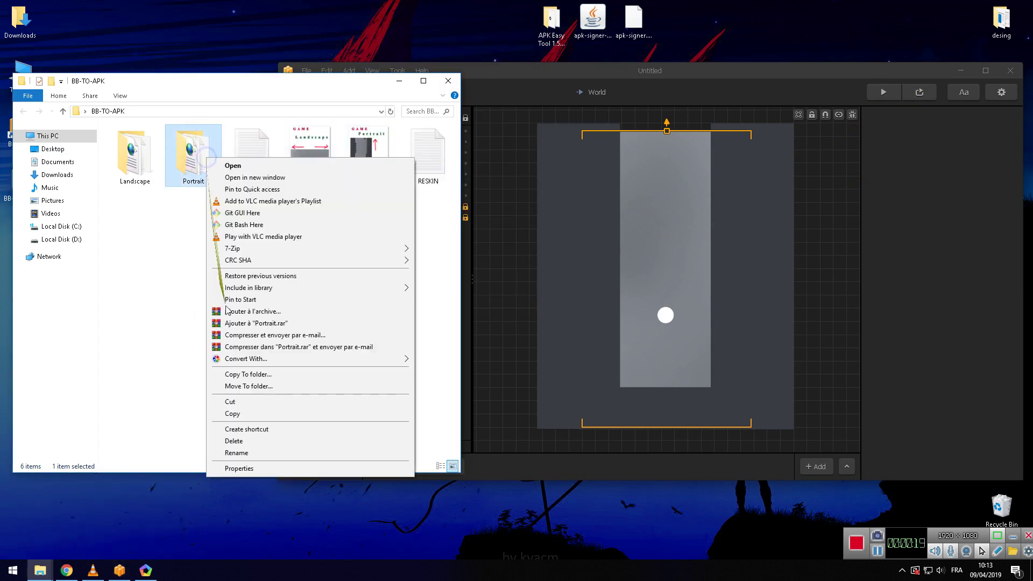
click(236, 411)
- Paste the Portrait folder onto the desktop and refresh it
click(400, 83)
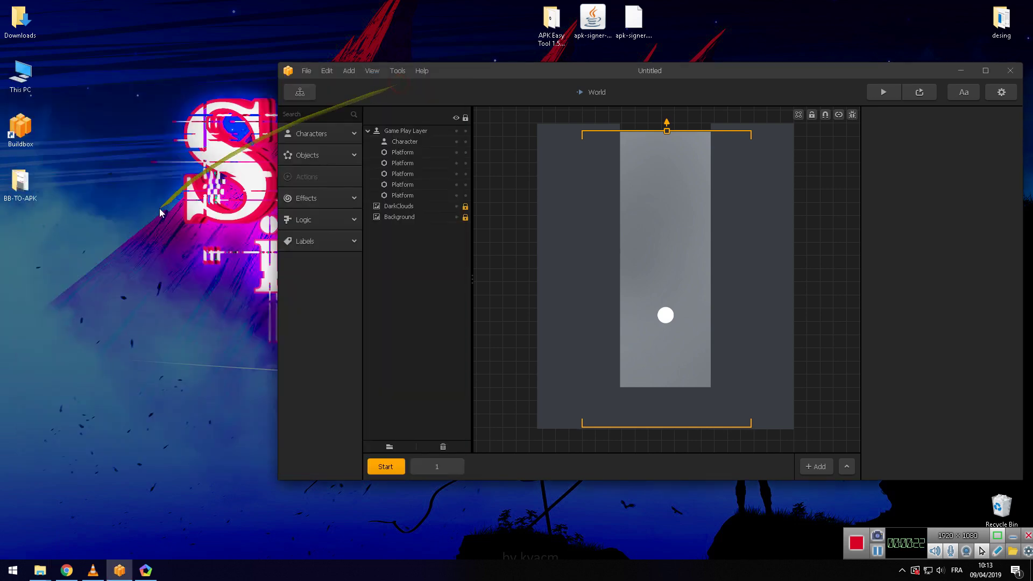
right_click(105, 300)
click(135, 351)
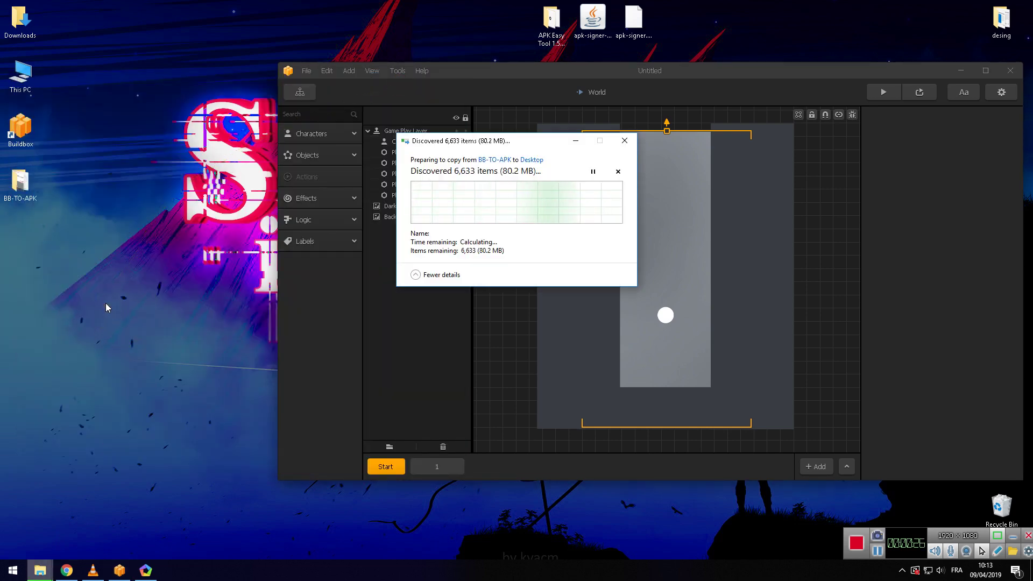
right_click(136, 188)
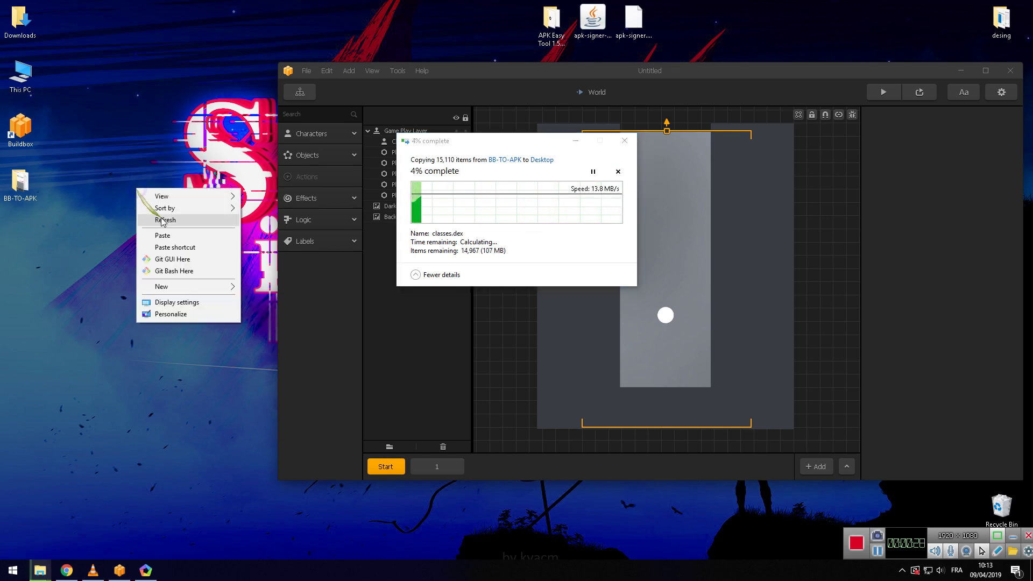
click(165, 219)
click(425, 111)
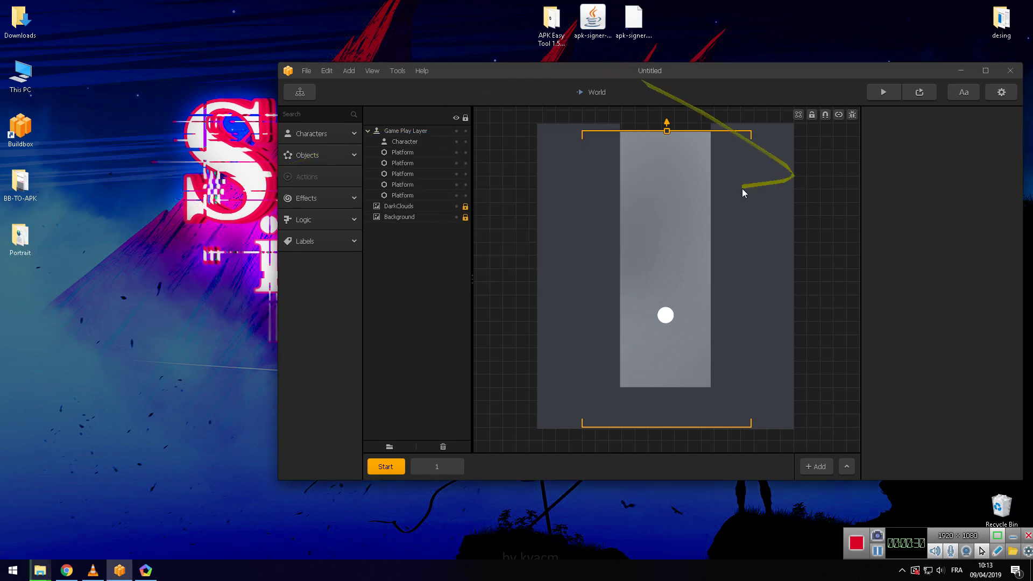
- In the Mind Map, set Main Menu UI interstitial and banner ads to AdMob
click(300, 92)
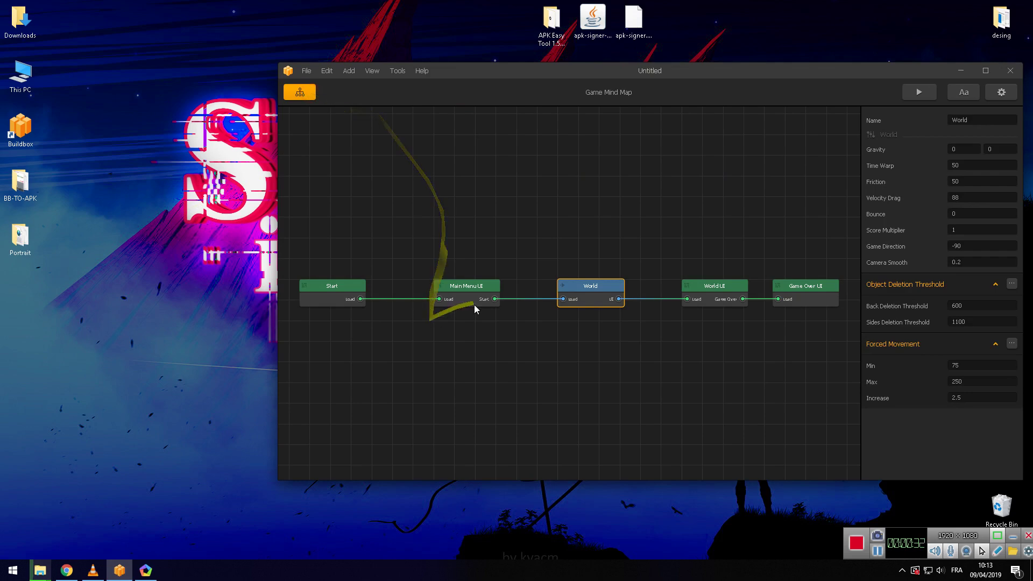
click(468, 285)
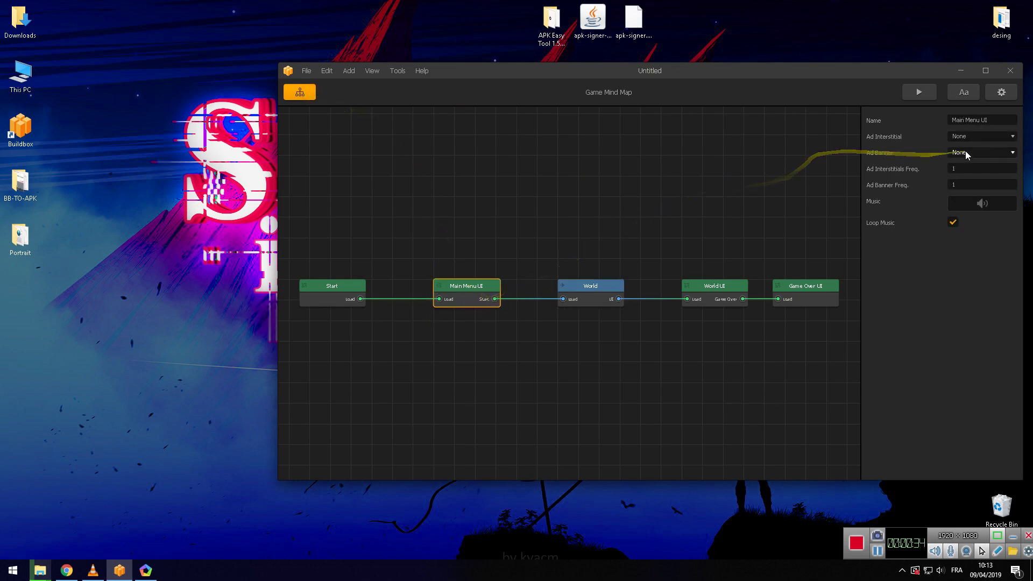
click(976, 139)
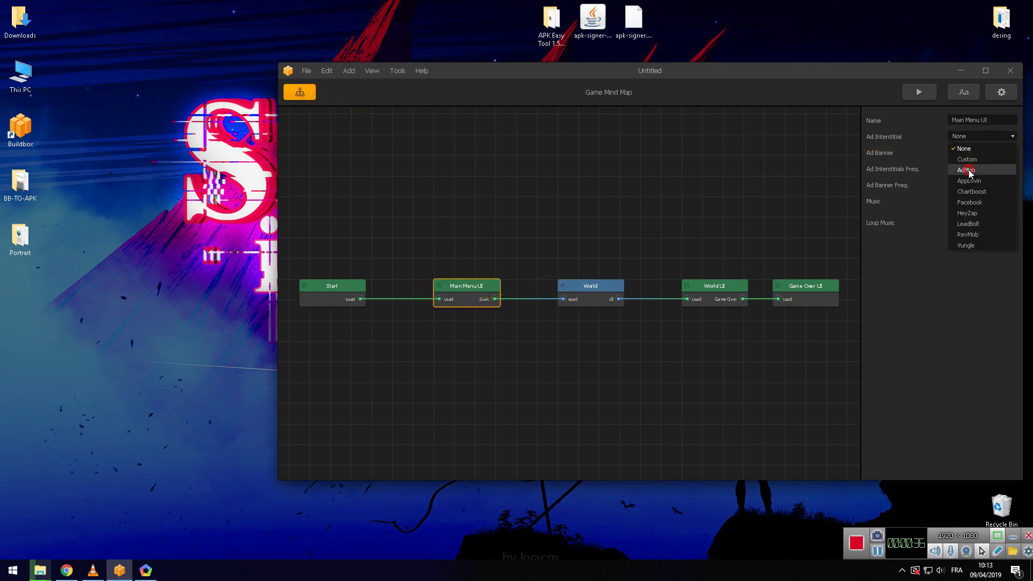
click(970, 170)
click(970, 153)
click(966, 175)
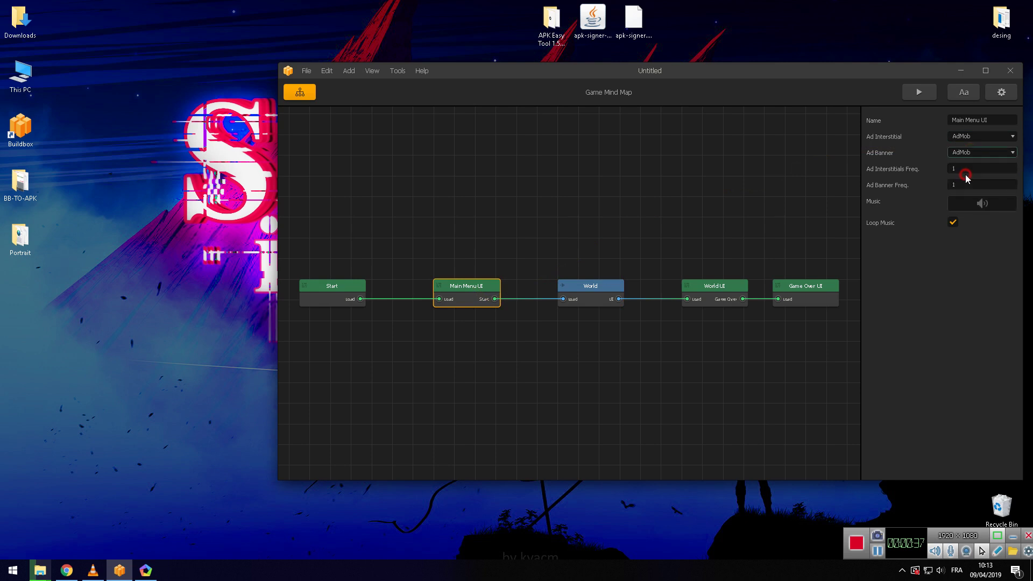
- Set World UI interstitial and banner ads to AdMob
click(700, 300)
click(976, 137)
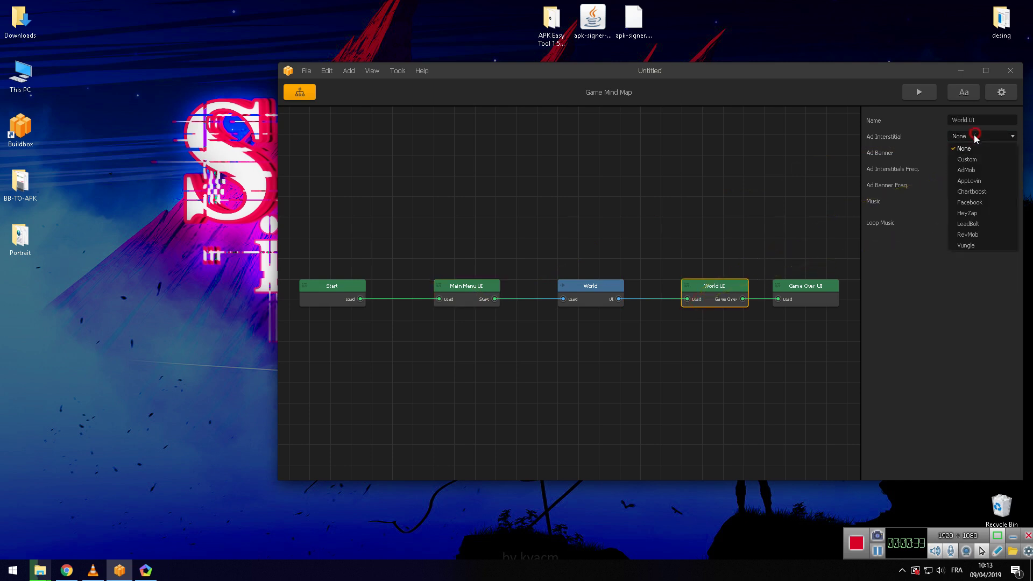
click(971, 171)
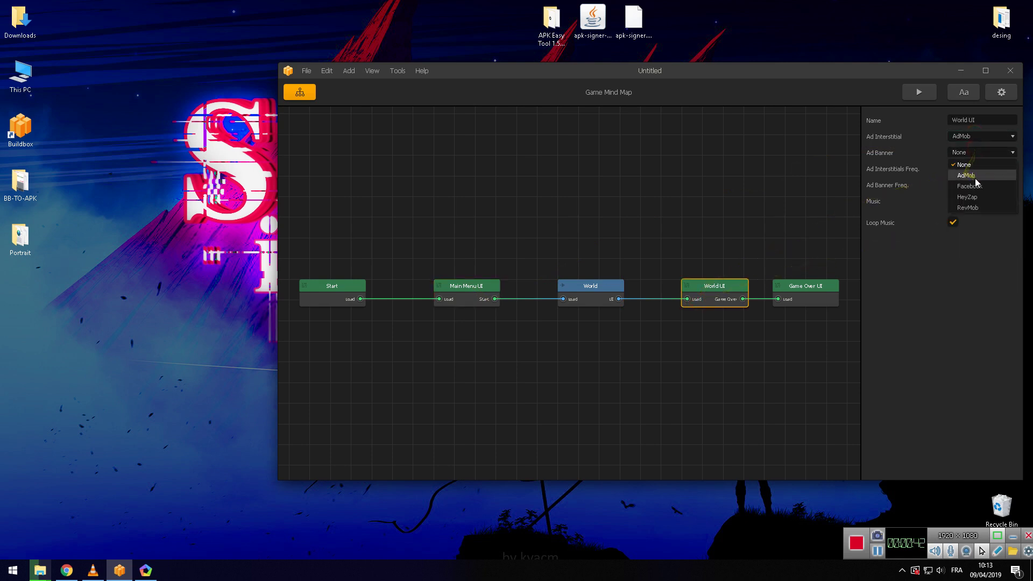
click(975, 178)
- Target Google Play Store in both the application and advertisement settings
click(996, 96)
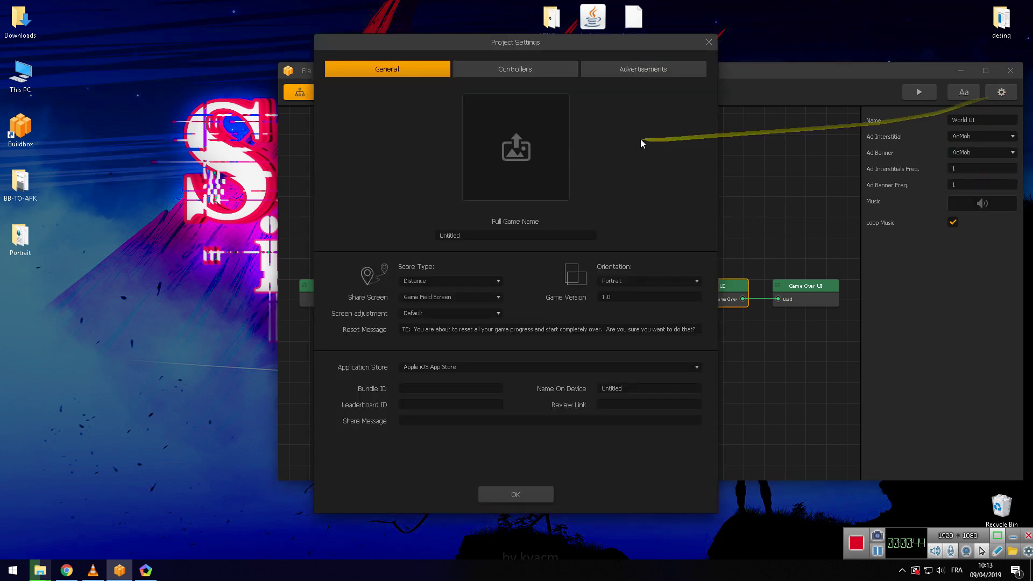
click(552, 368)
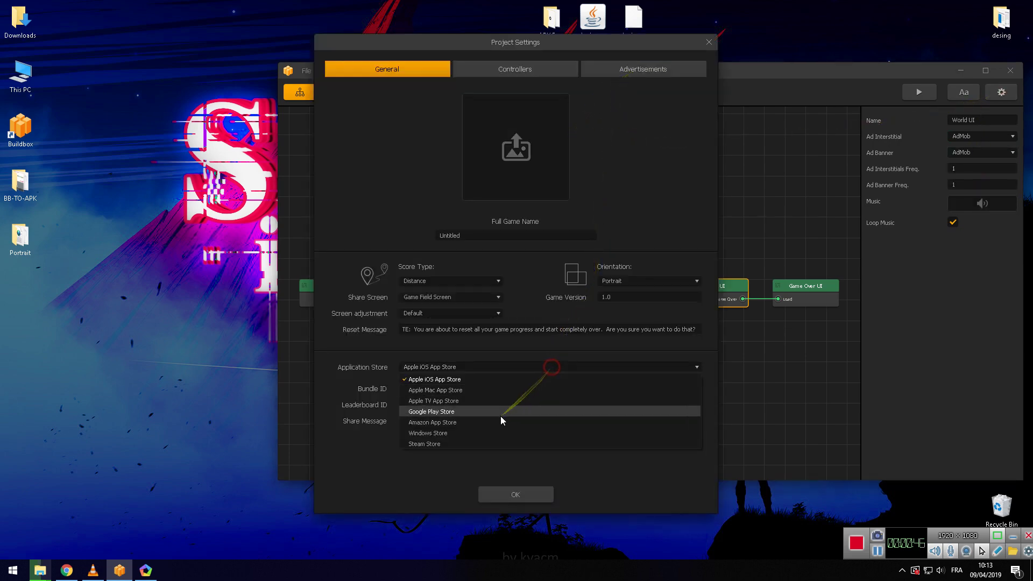
click(476, 412)
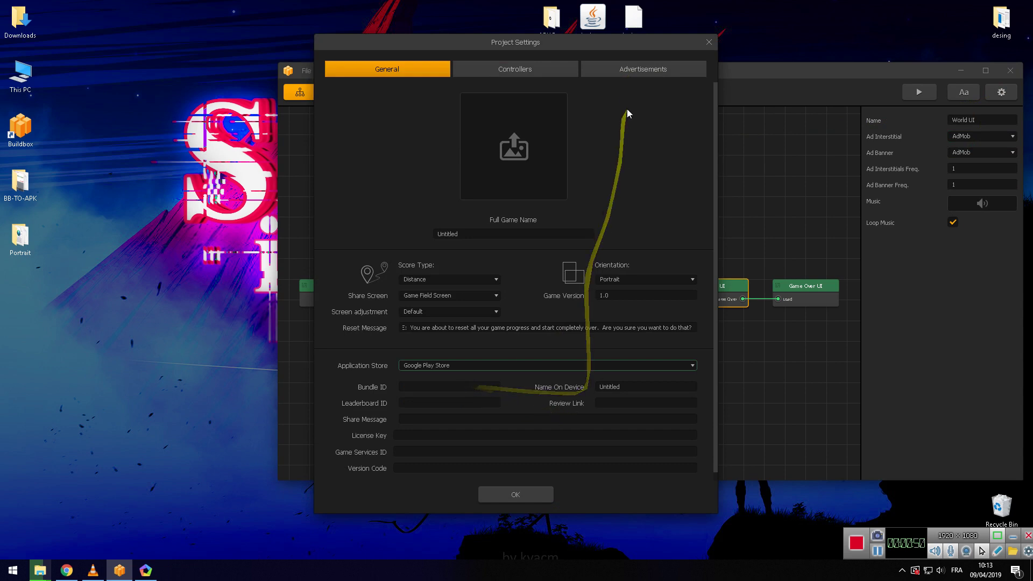
click(631, 69)
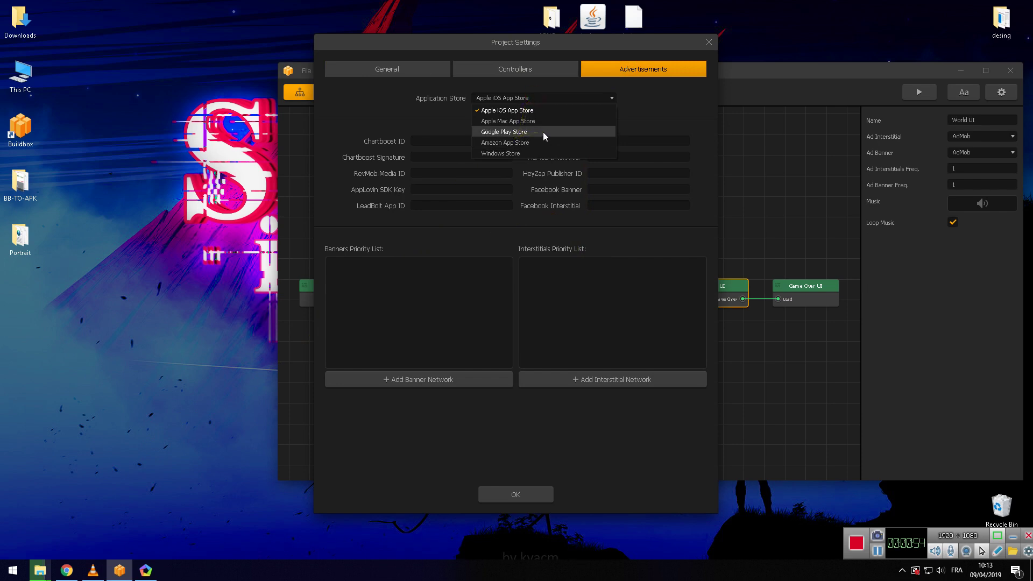
click(571, 132)
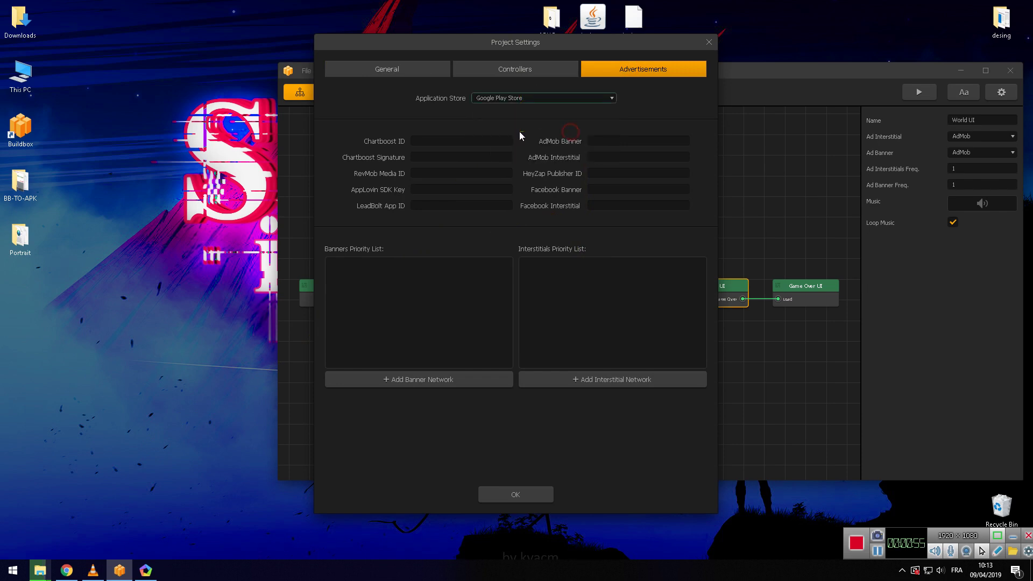
- Add AdMob to the banner and interstitial network lists, then reopen BB-TO-APK
click(440, 380)
click(344, 415)
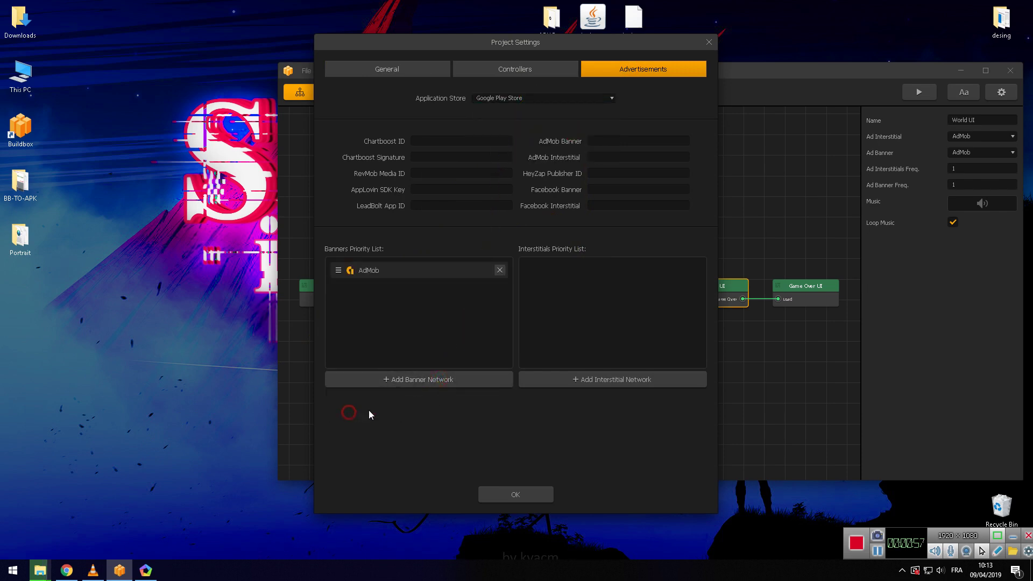
click(597, 378)
click(538, 425)
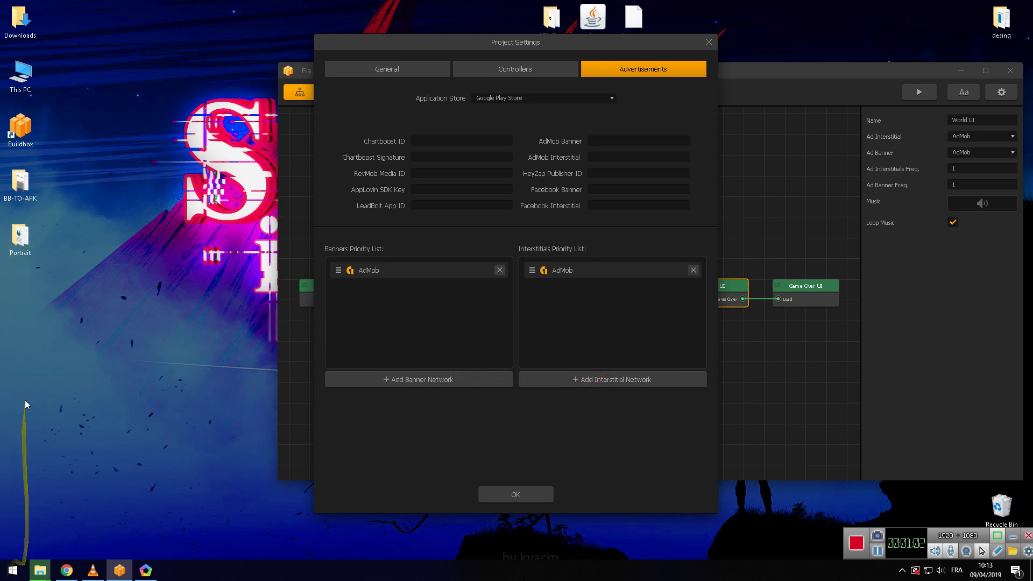
double_click(21, 188)
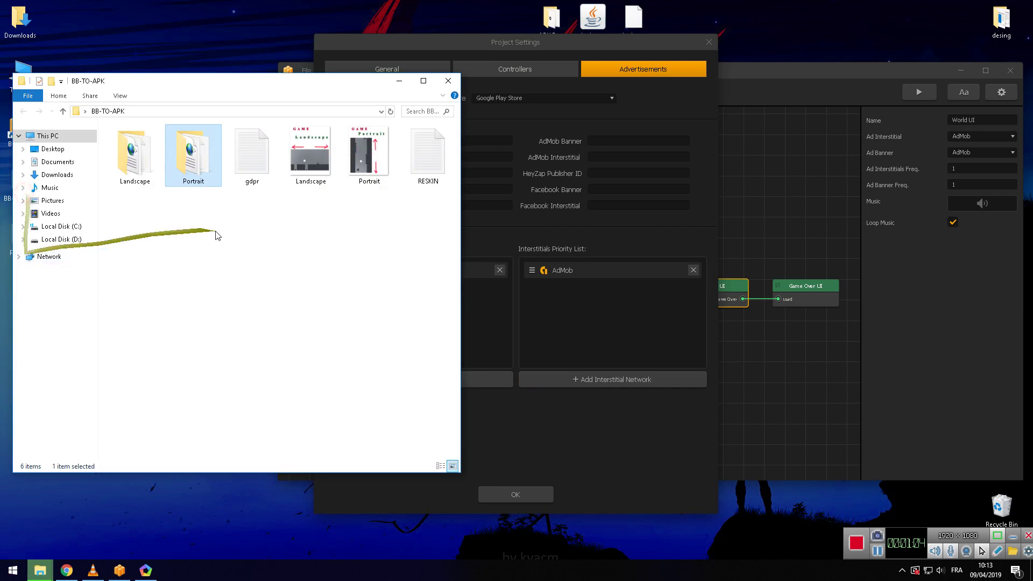
- Copy the test banner ad ID from RESKIN notes into the AdMob Banner field
double_click(427, 157)
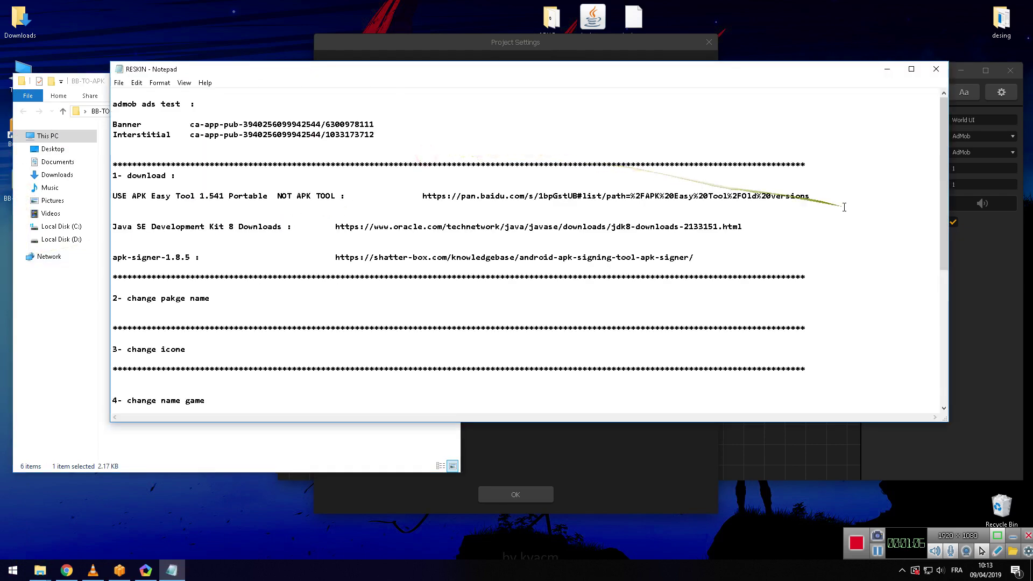
drag(948, 227, 596, 232)
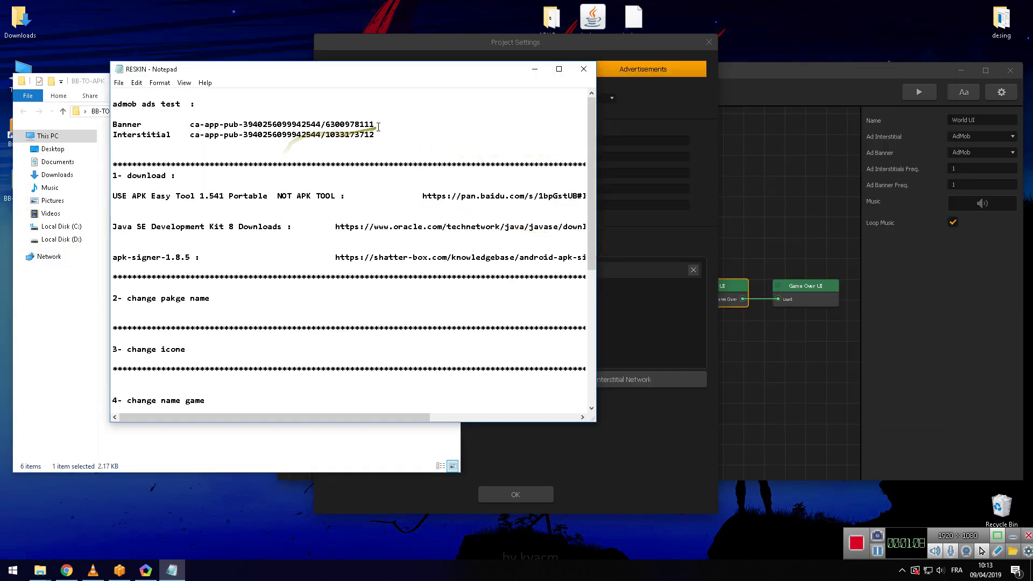
drag(366, 125, 193, 124)
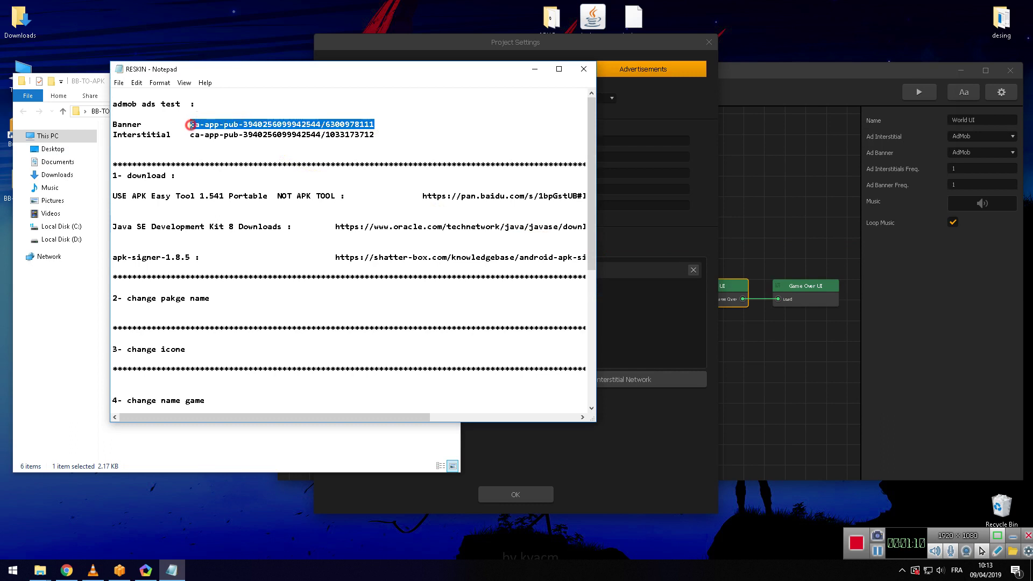
right_click(191, 125)
click(227, 157)
click(660, 161)
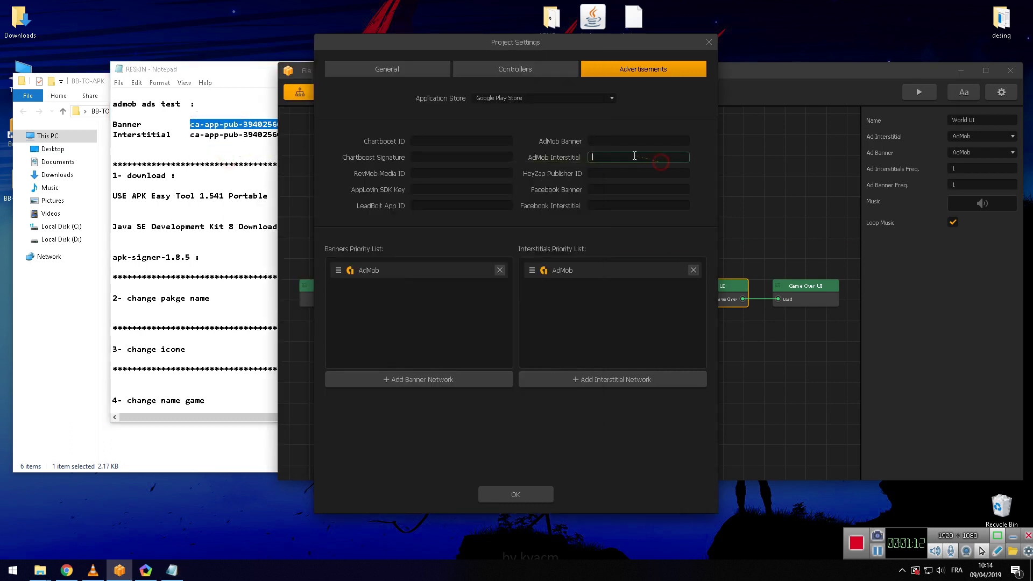
right_click(611, 143)
click(627, 205)
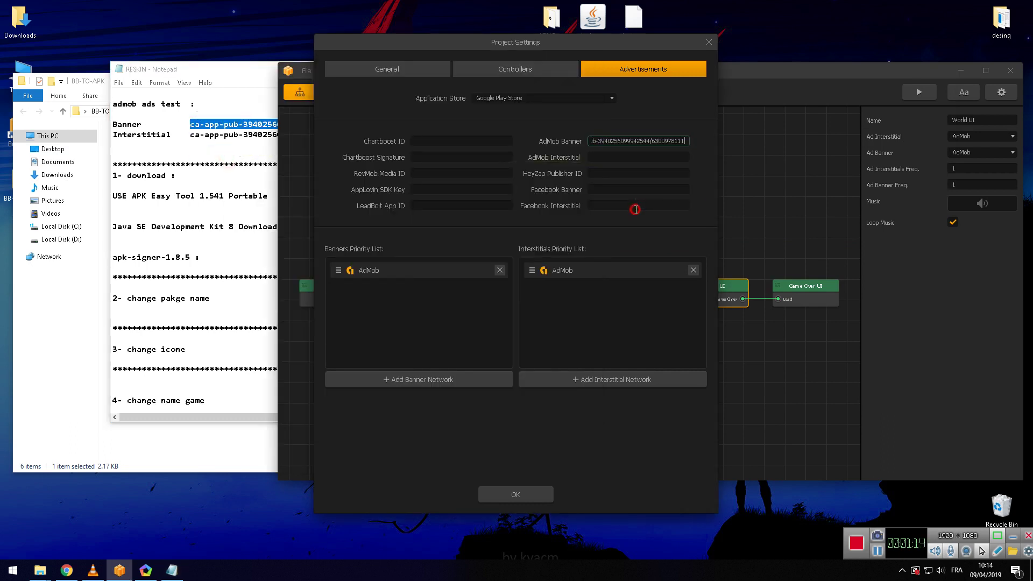
- Paste the test interstitial ad ID into AdMob Interstitial and close the settings
click(223, 140)
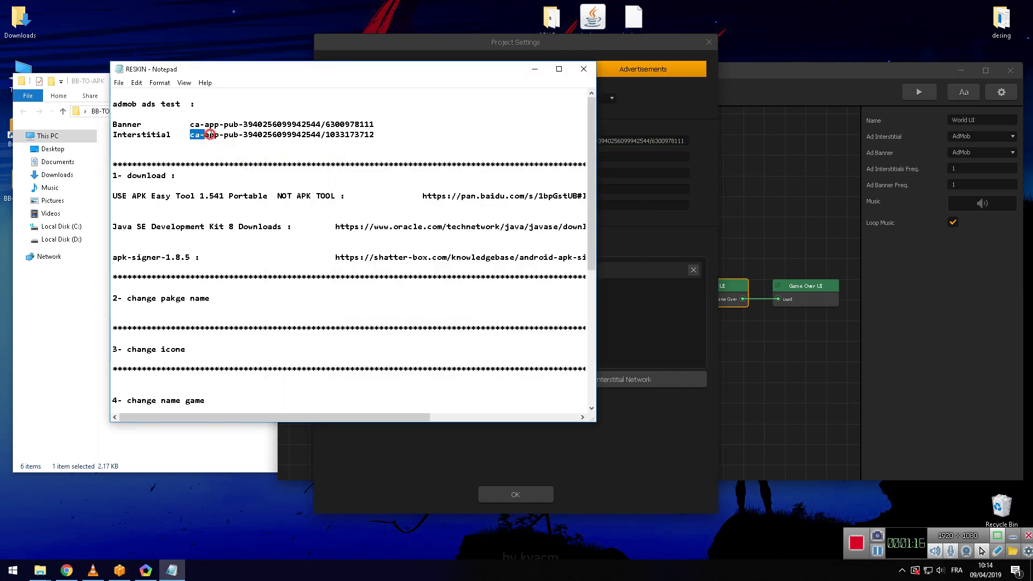
drag(210, 135, 364, 139)
right_click(376, 138)
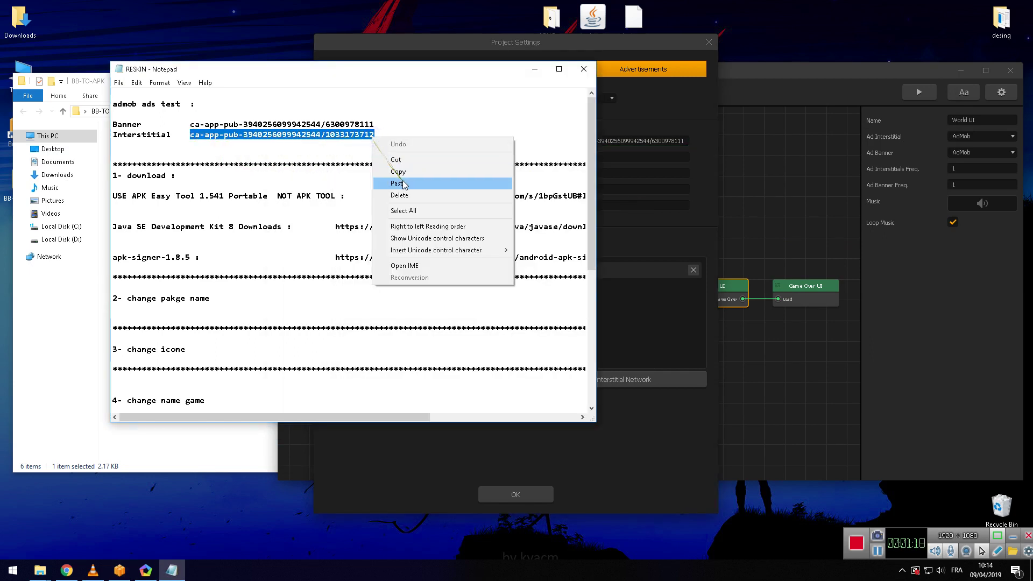
click(419, 171)
right_click(658, 162)
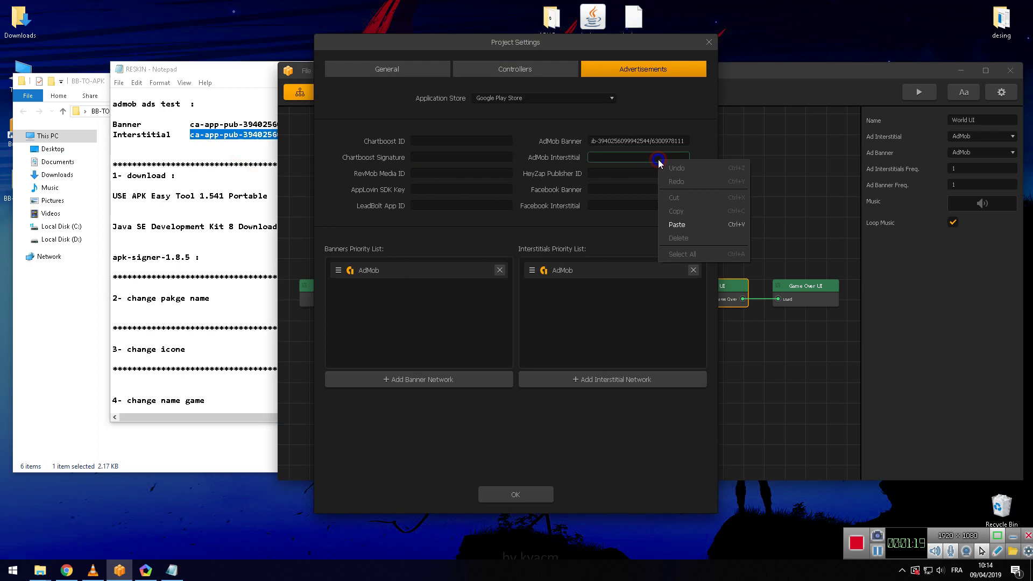
click(685, 222)
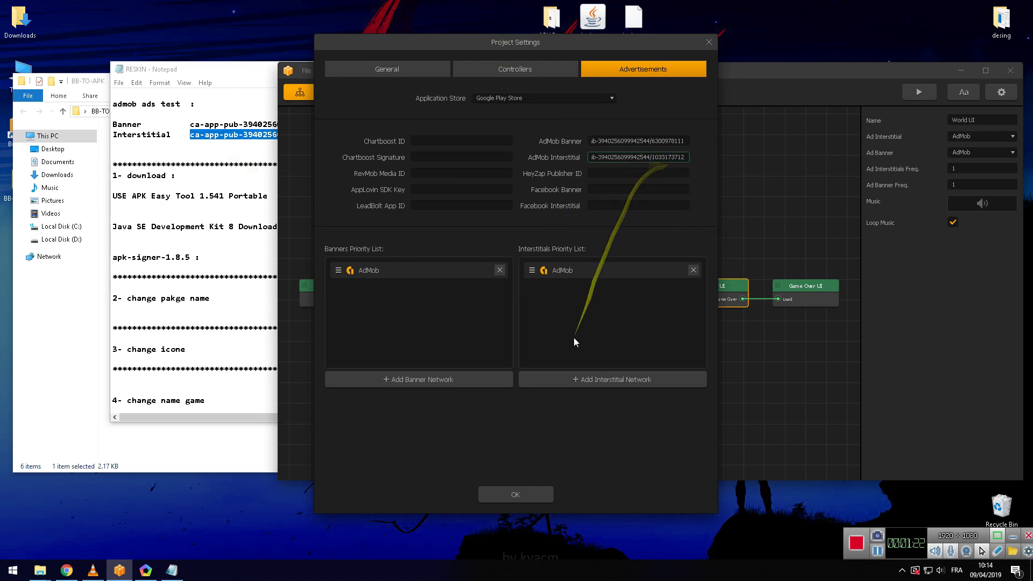
click(536, 491)
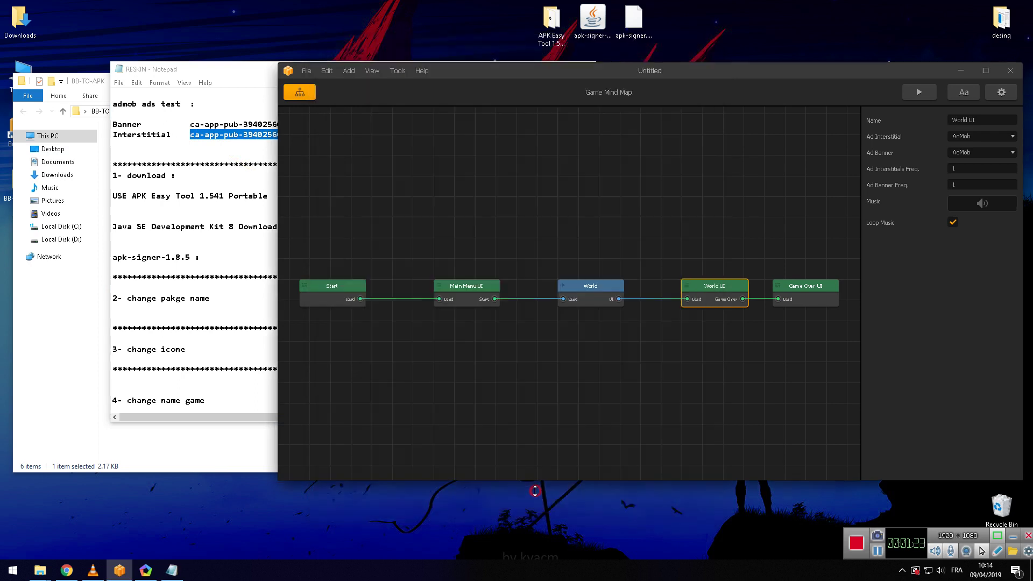
- Minimize the Notepad notes and the folder window to clear the screen
click(308, 72)
mouse_move(339, 157)
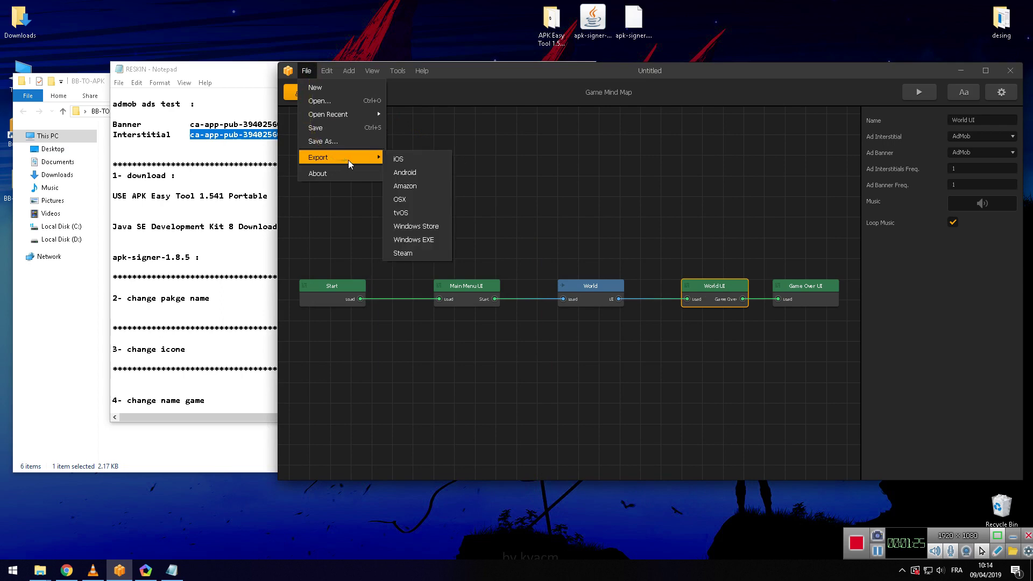
click(199, 74)
click(539, 70)
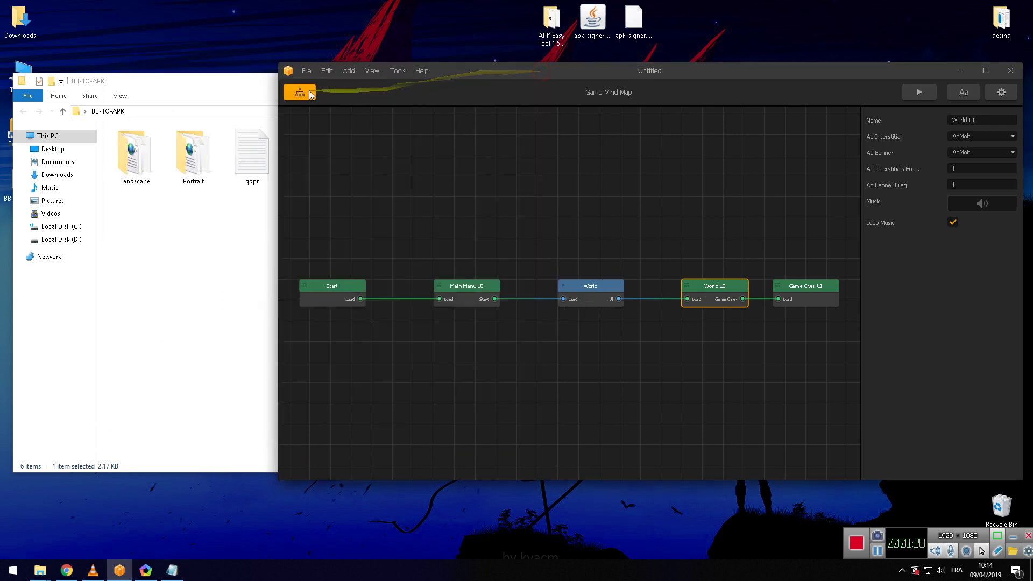
click(266, 83)
click(403, 82)
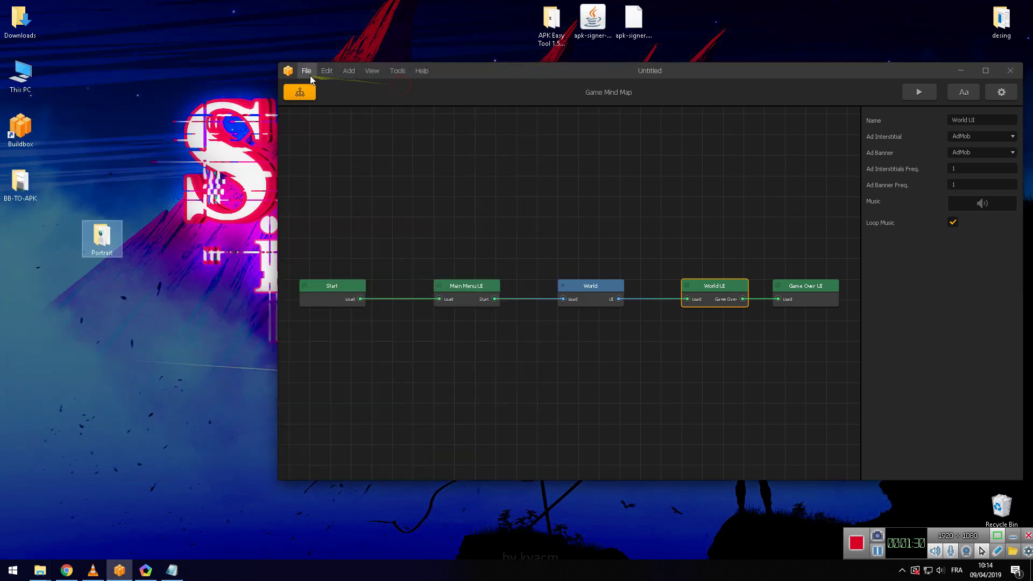
- Export as an Android project, saving it as bbdoc on the Desktop
click(309, 74)
mouse_move(339, 157)
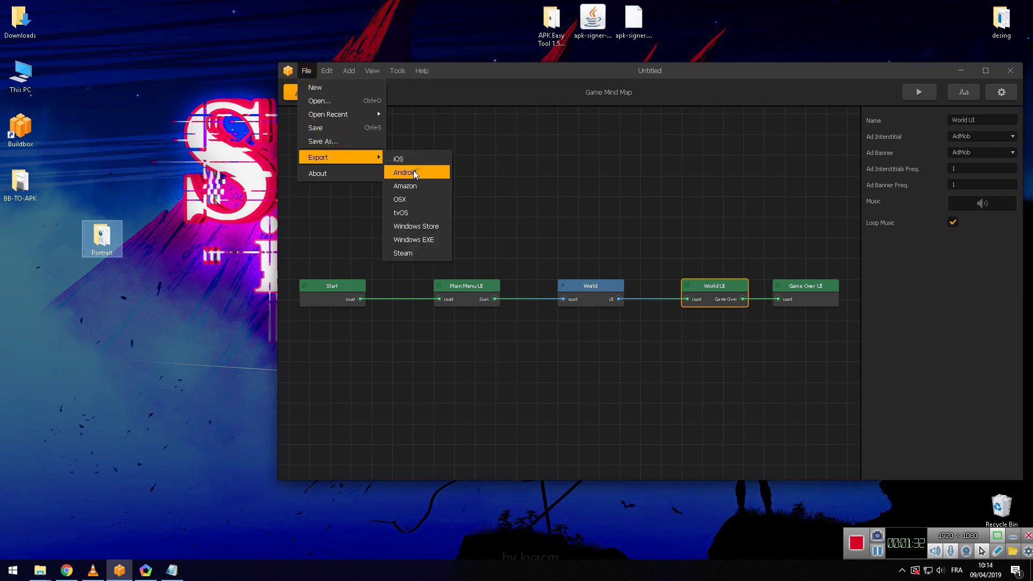
click(416, 172)
click(494, 303)
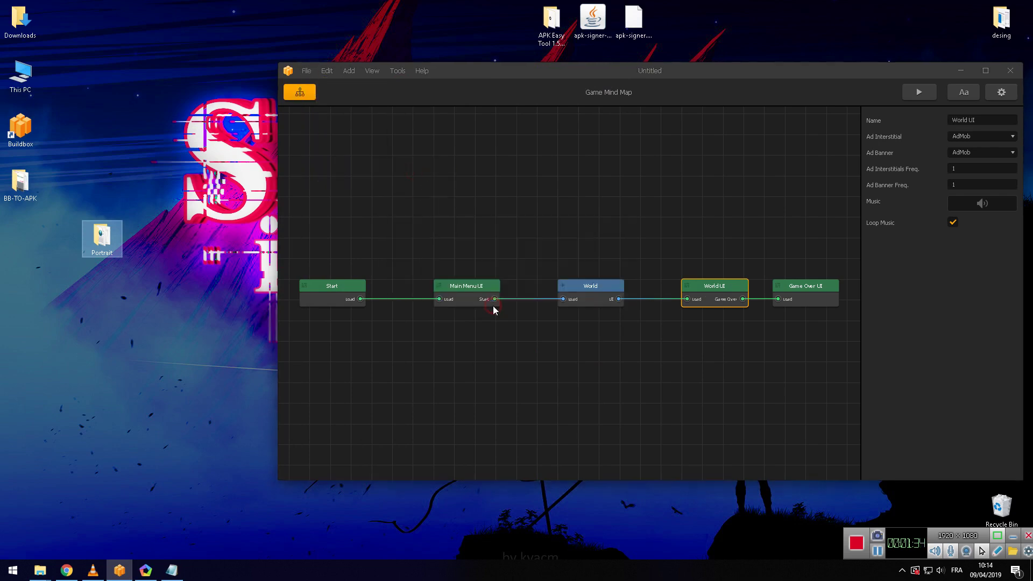
click(309, 133)
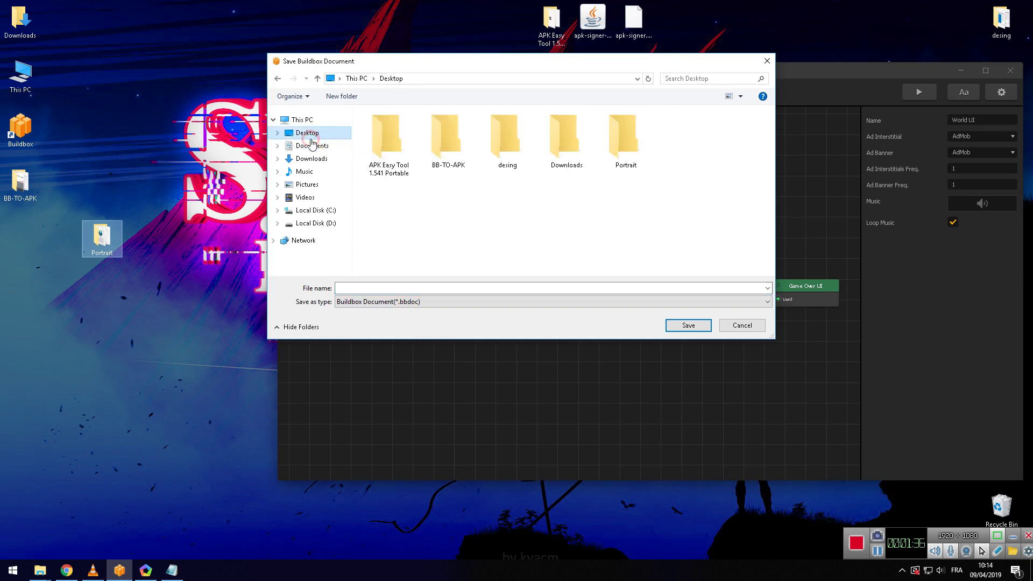
click(424, 291)
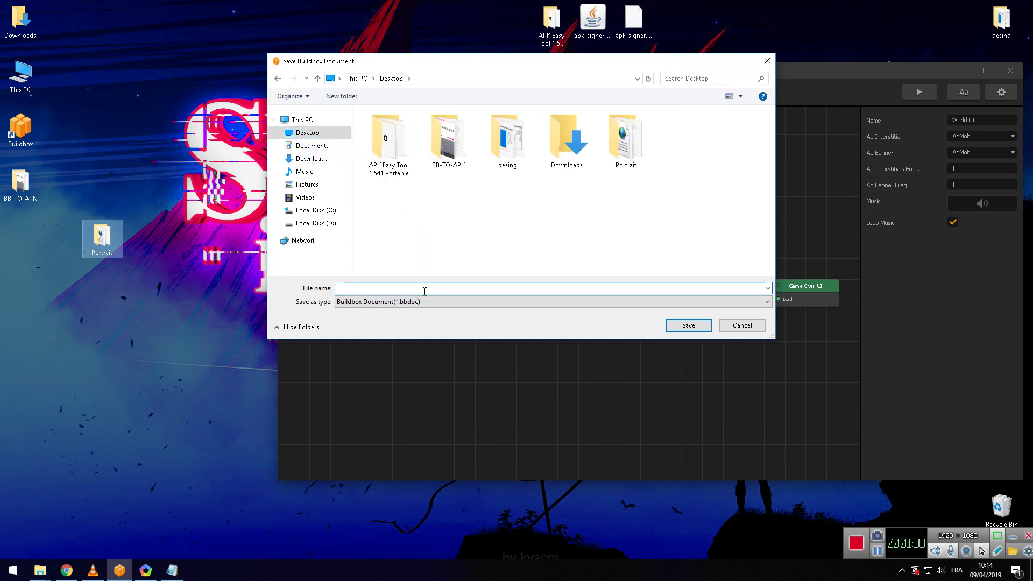
text(bbdoc)
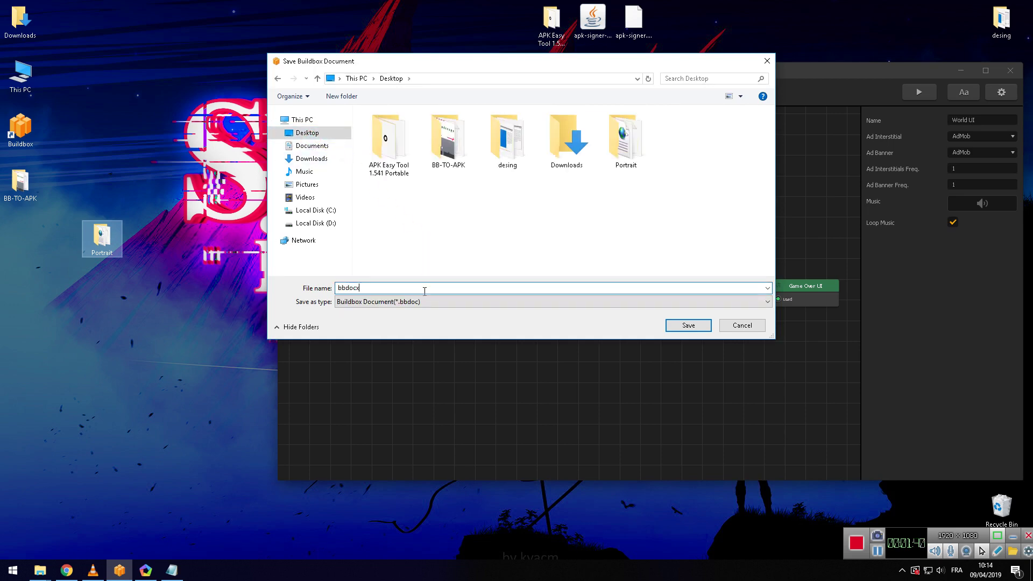
click(689, 325)
click(689, 325)
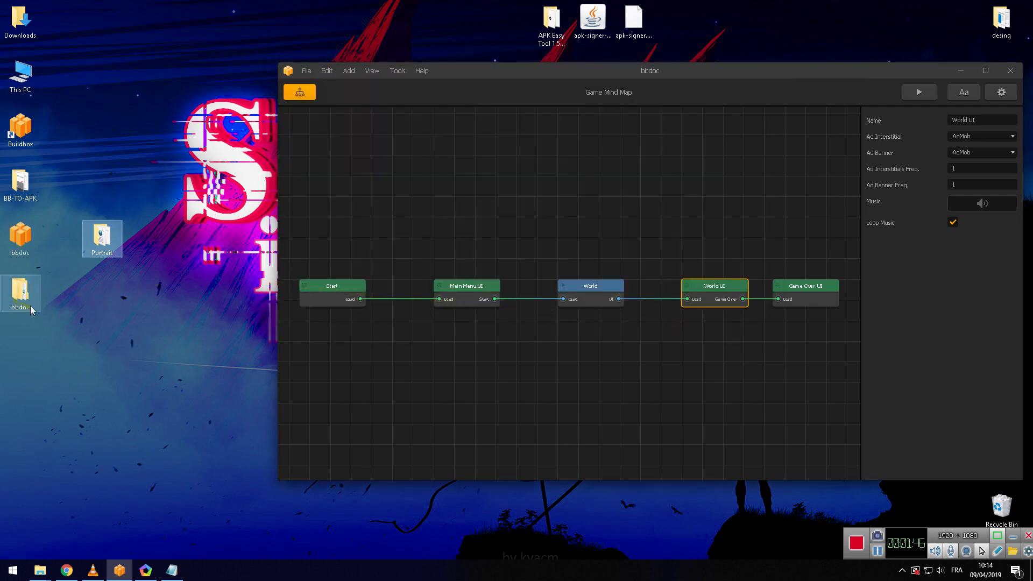
- Close Buildbox and open bbdoc > android > assets > data
click(1010, 71)
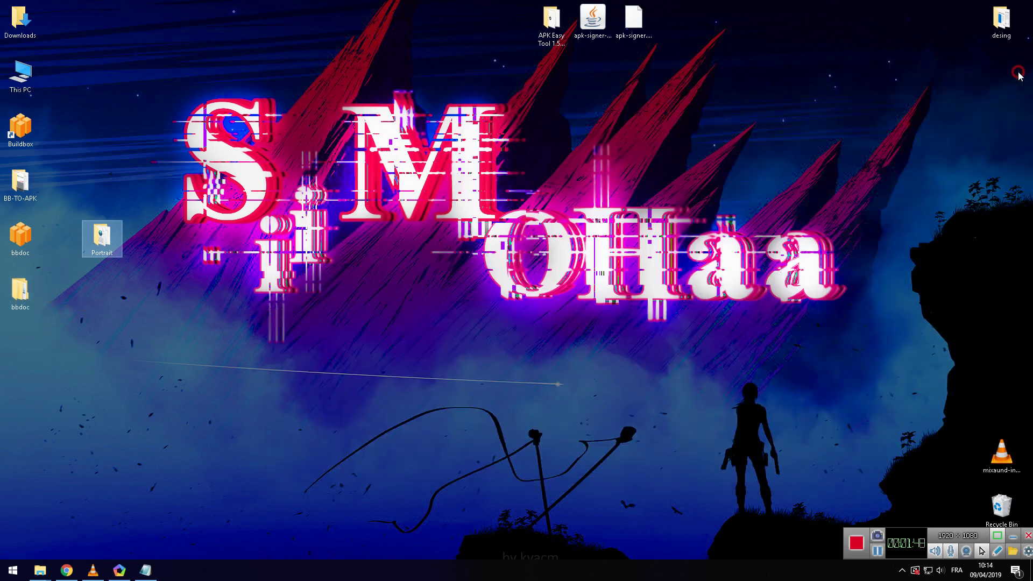
right_click(246, 334)
double_click(21, 290)
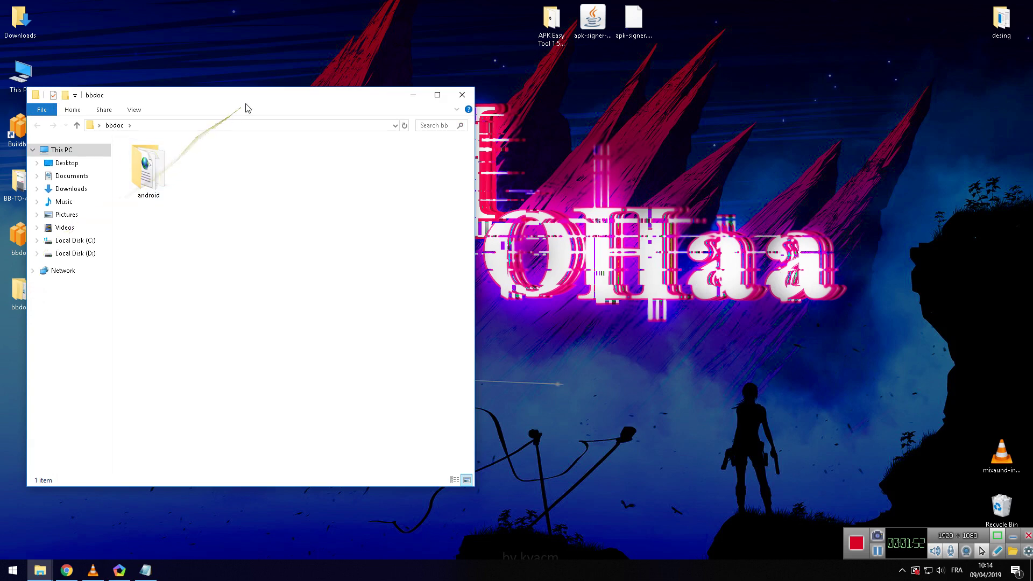
drag(242, 95, 649, 120)
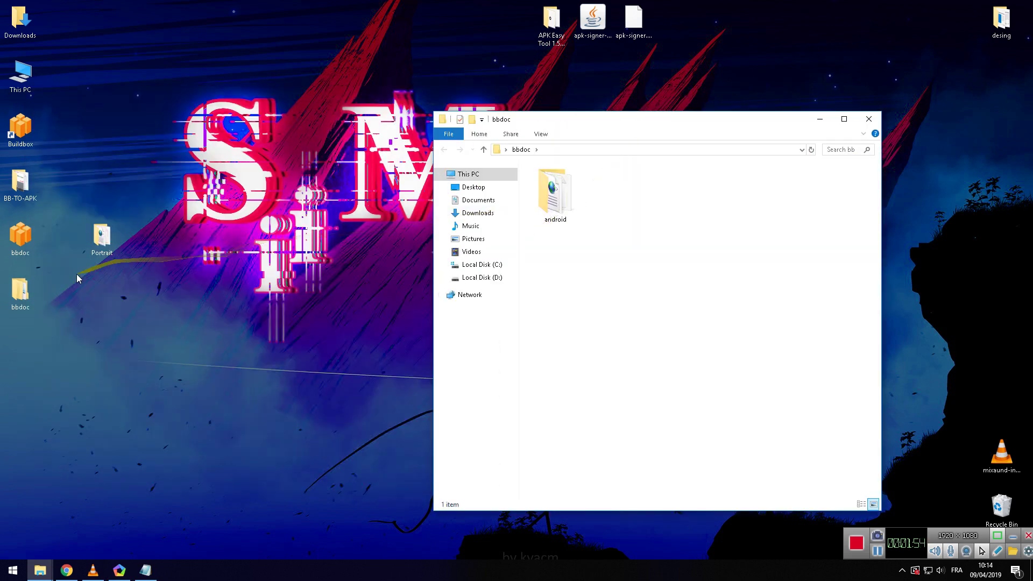
double_click(555, 196)
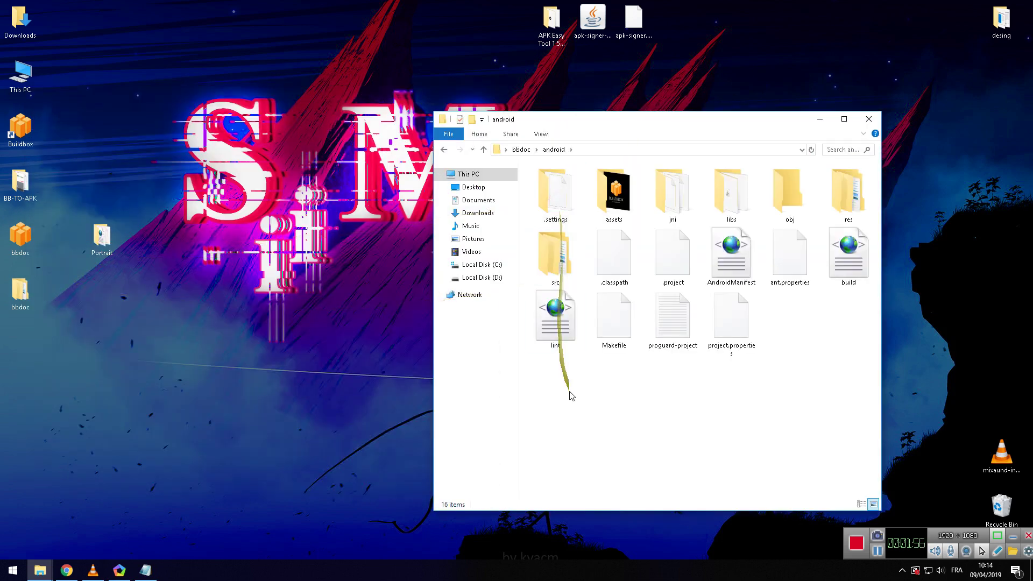
double_click(616, 197)
double_click(557, 197)
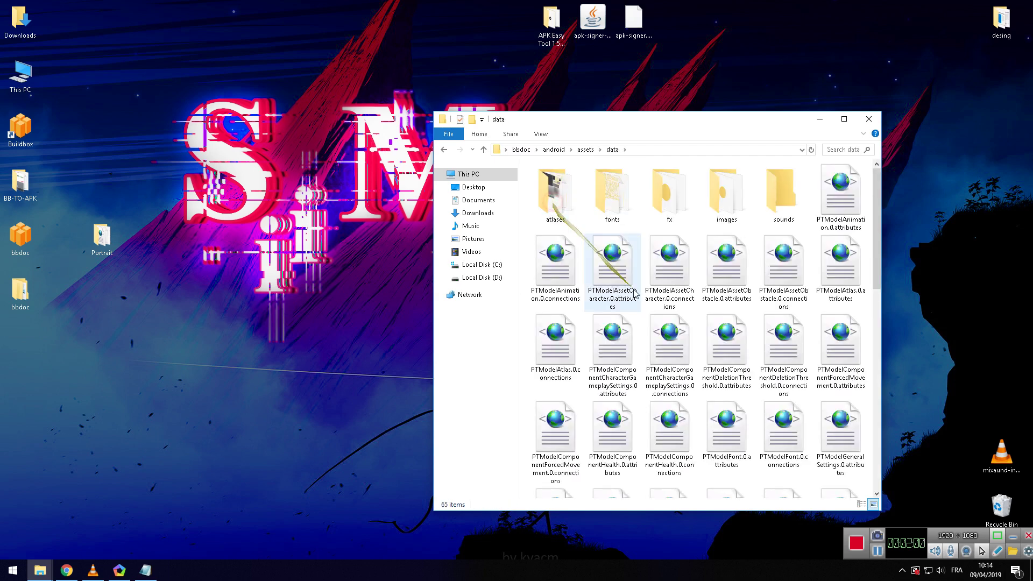
- Turn on file name extensions to reveal the .xml files in data
click(576, 300)
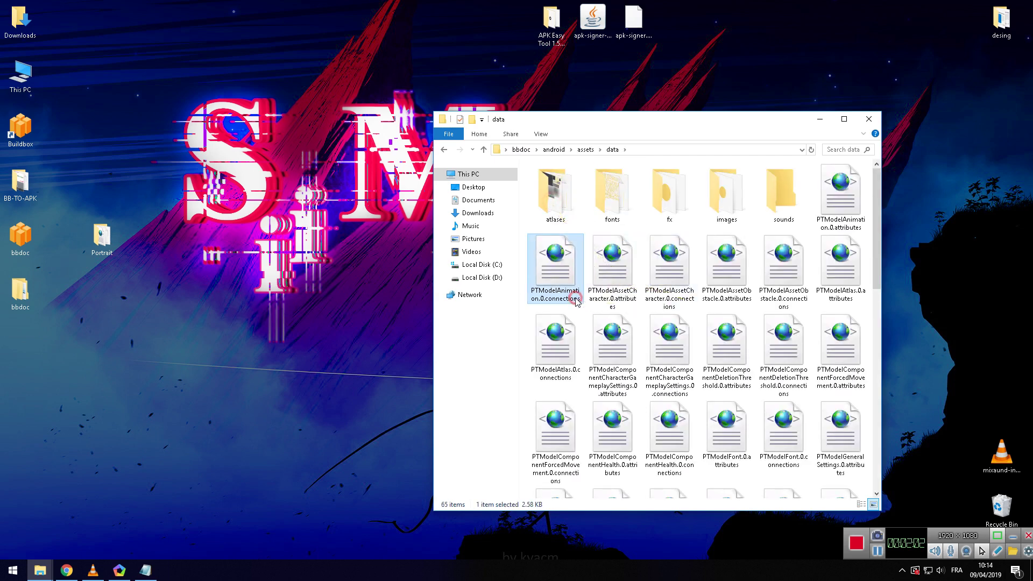
click(540, 135)
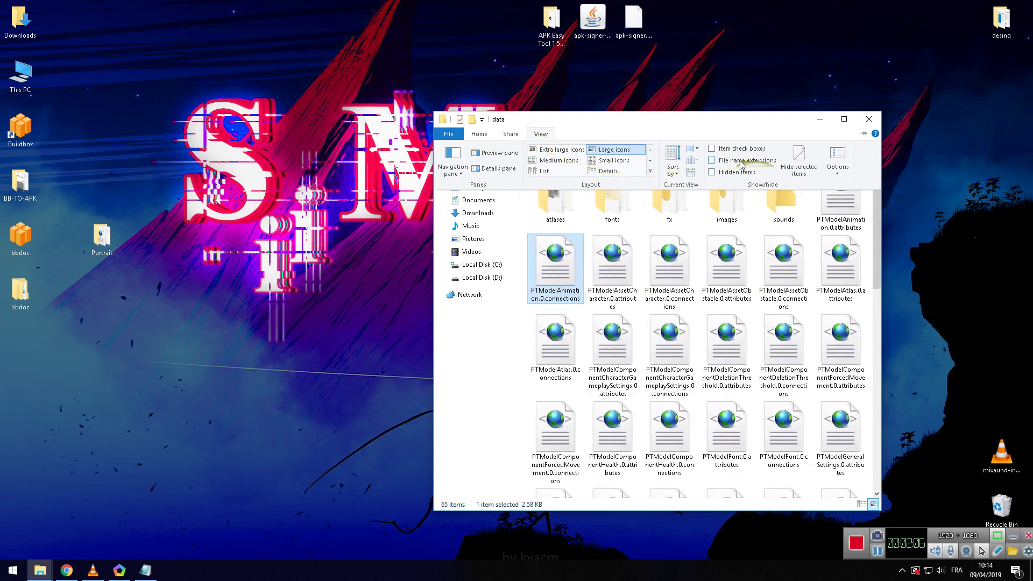
click(712, 160)
click(613, 269)
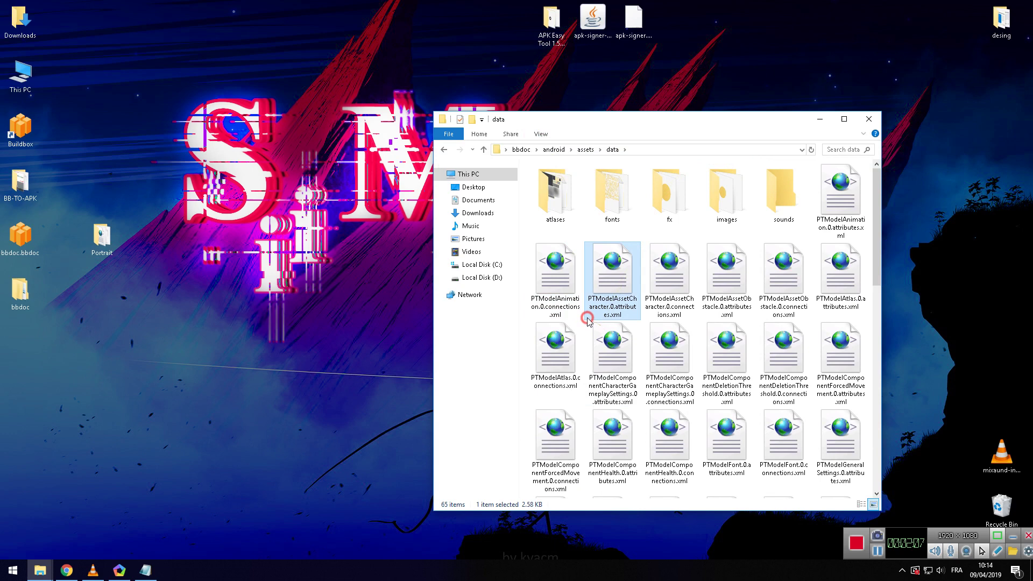
click(555, 317)
click(555, 317)
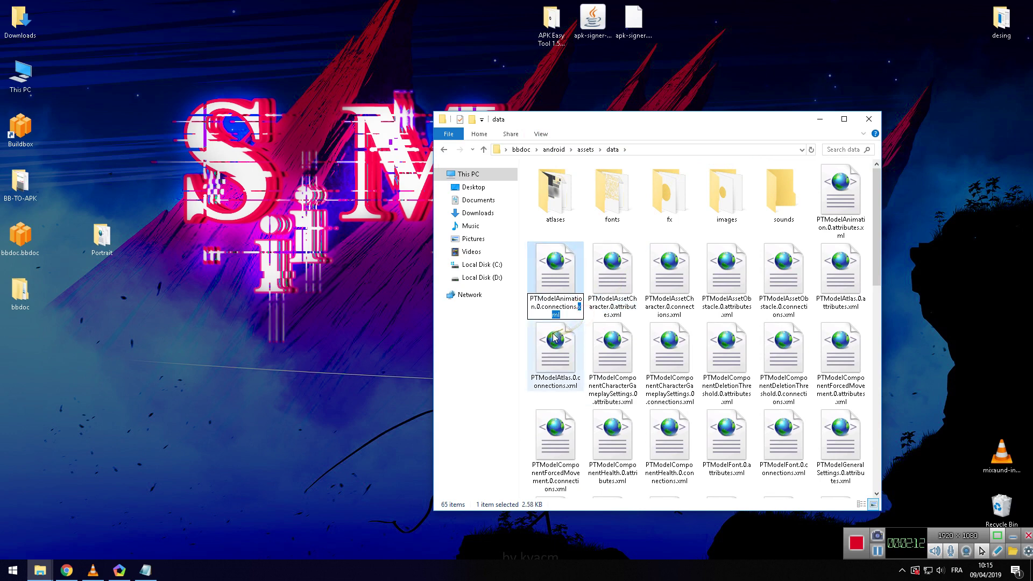
key(Return)
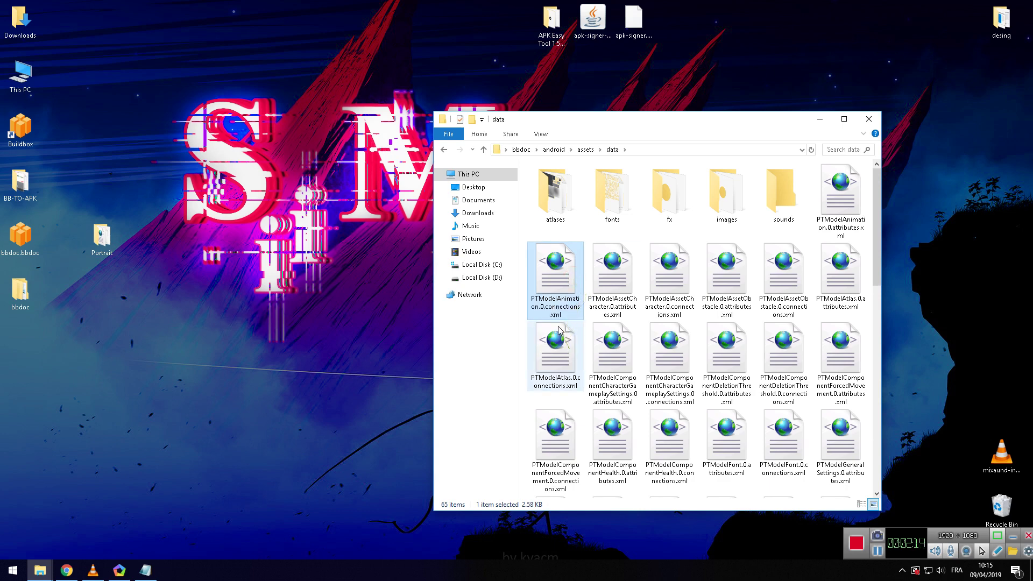
- Place the Portrait assets folder beside the bbdoc assets folder
click(444, 150)
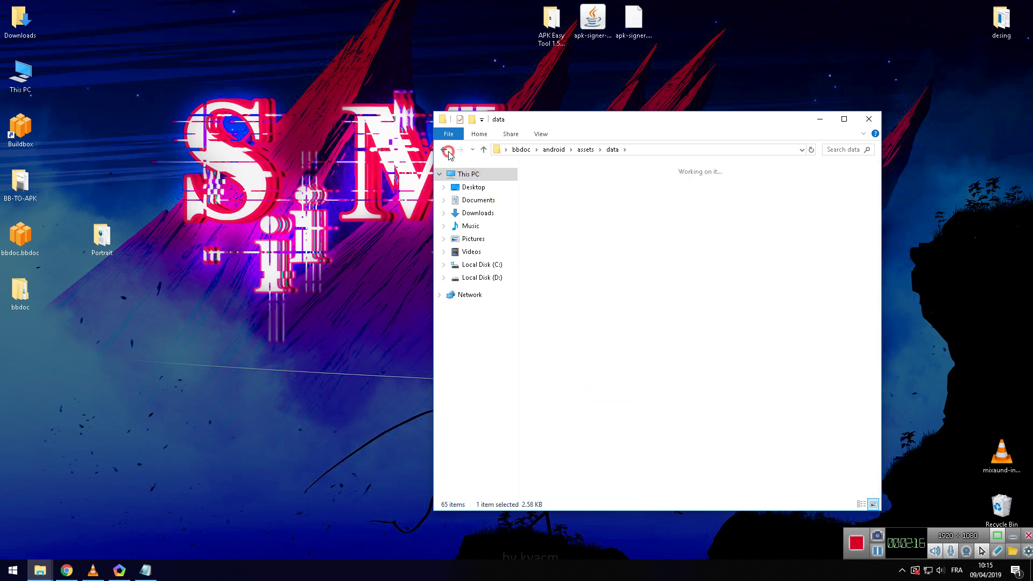
double_click(102, 238)
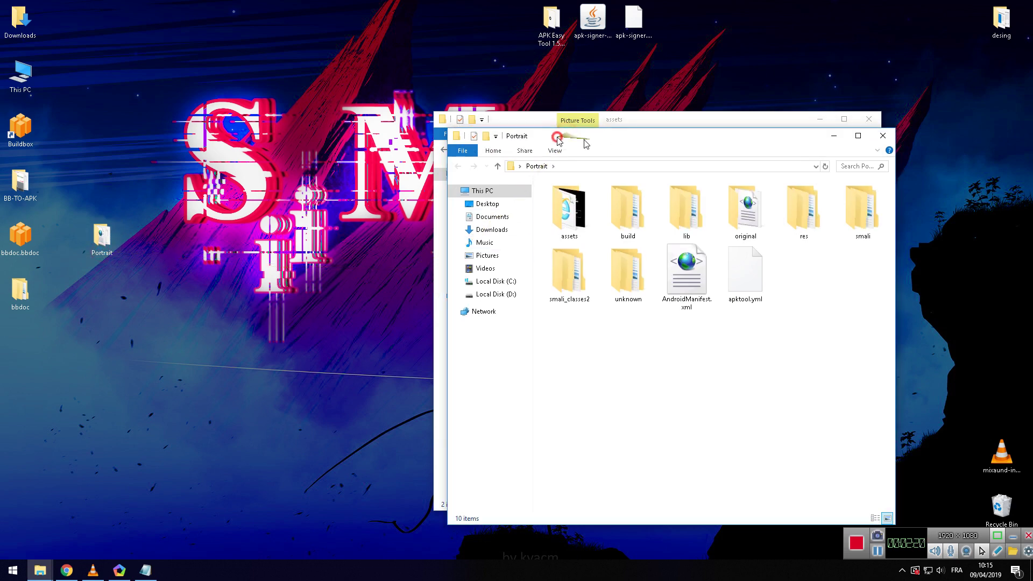
drag(566, 131, 151, 115)
drag(653, 129, 761, 127)
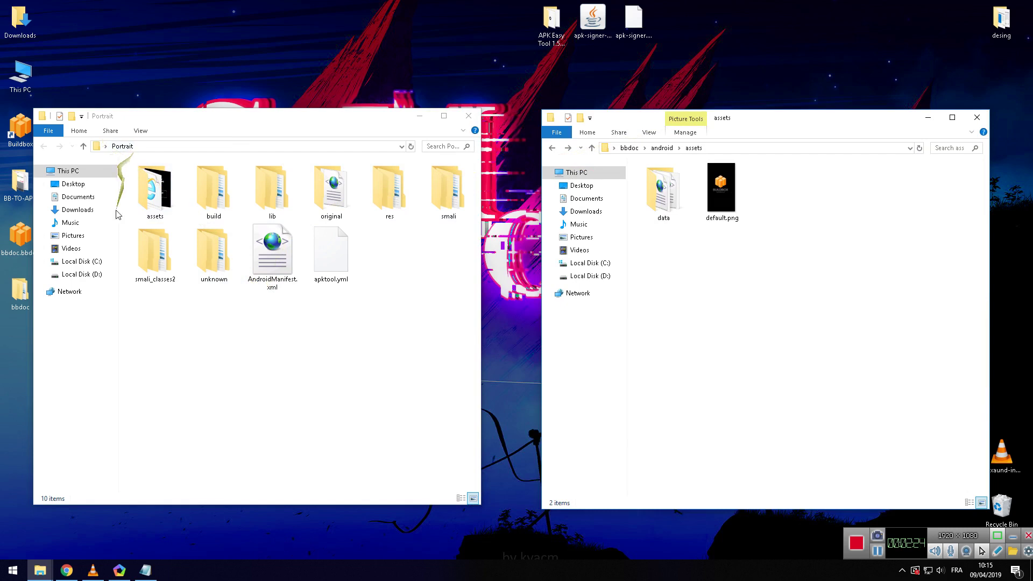
double_click(178, 207)
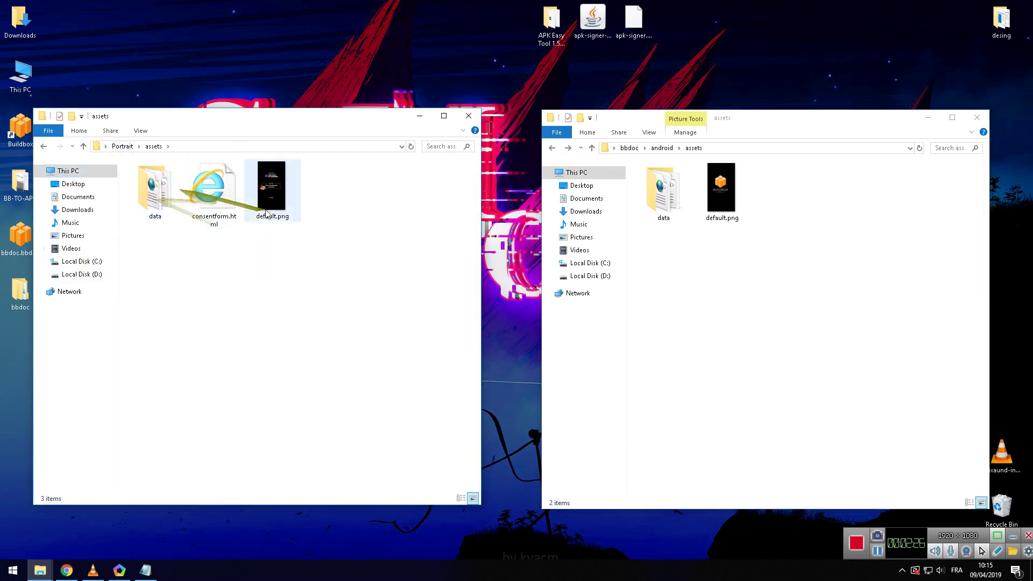
- Move bbdoc's data folder and default.png into Portrait assets and close both windows
click(284, 205)
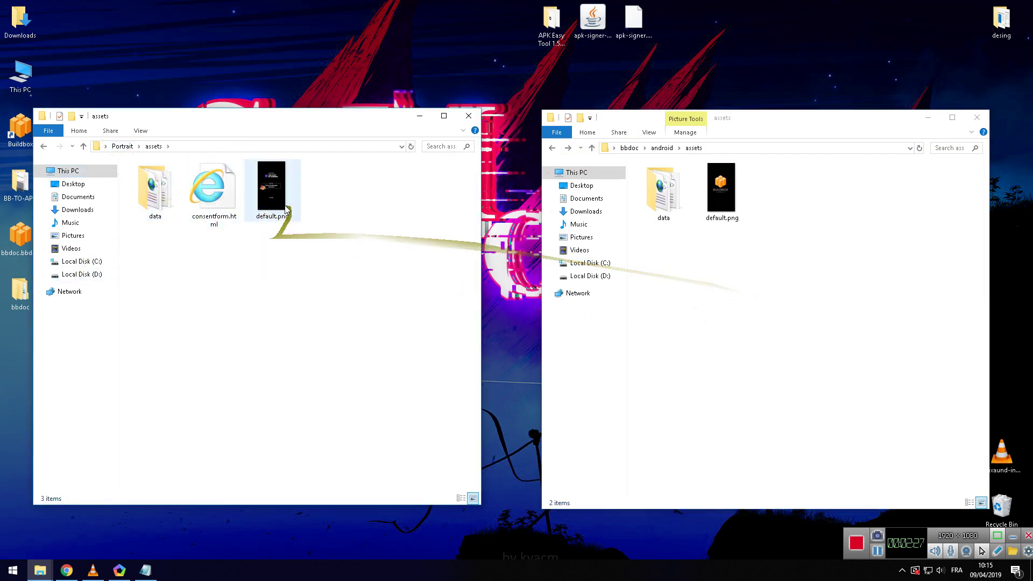
ctrl+click(159, 202)
drag(159, 202, 678, 256)
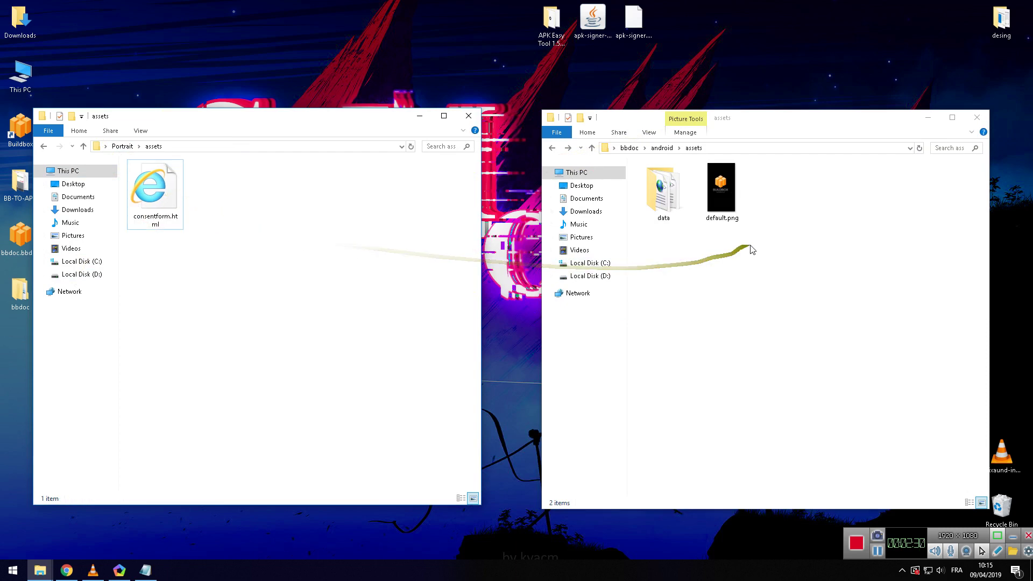
right_click(657, 186)
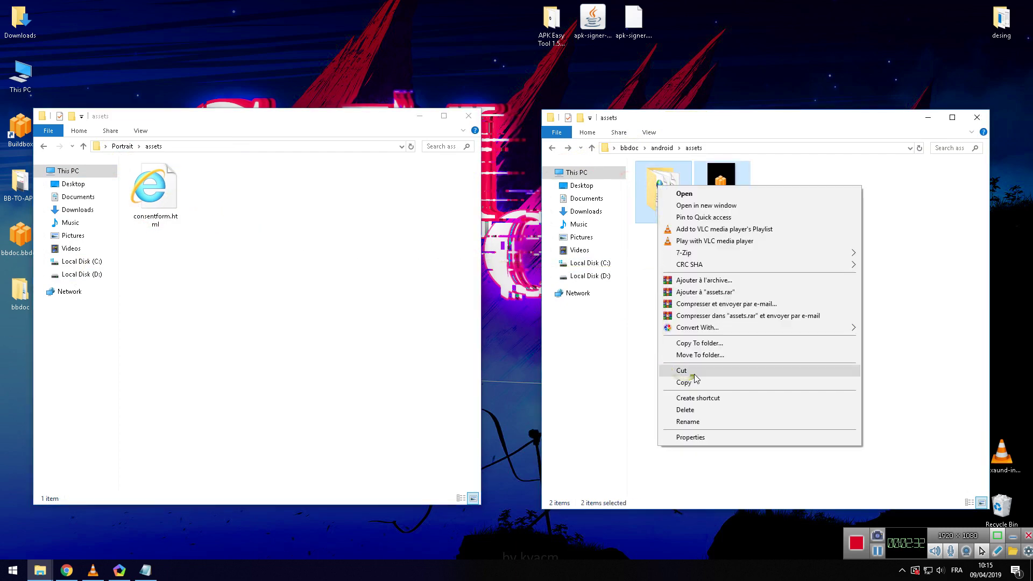
click(681, 370)
right_click(329, 225)
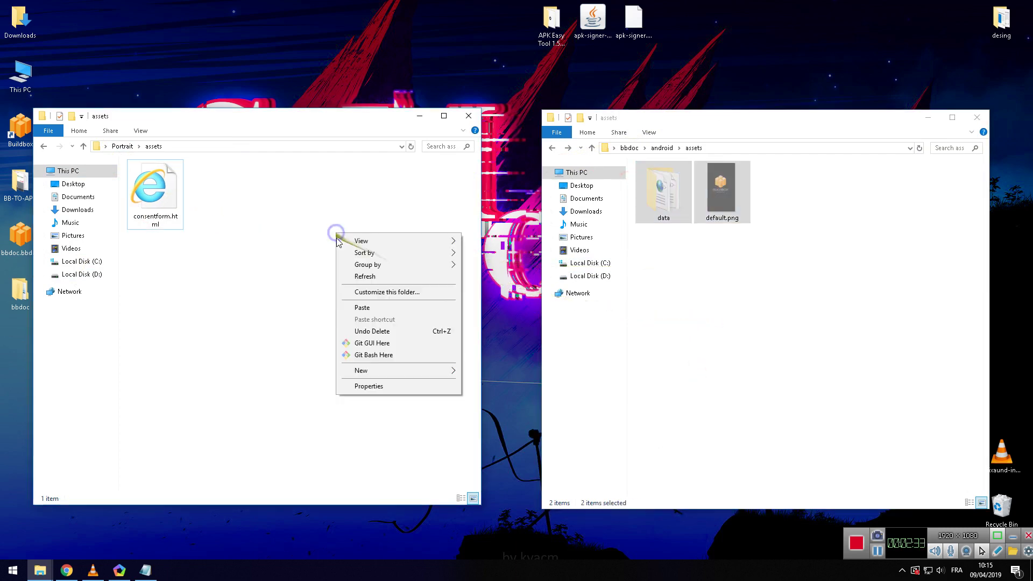
click(398, 304)
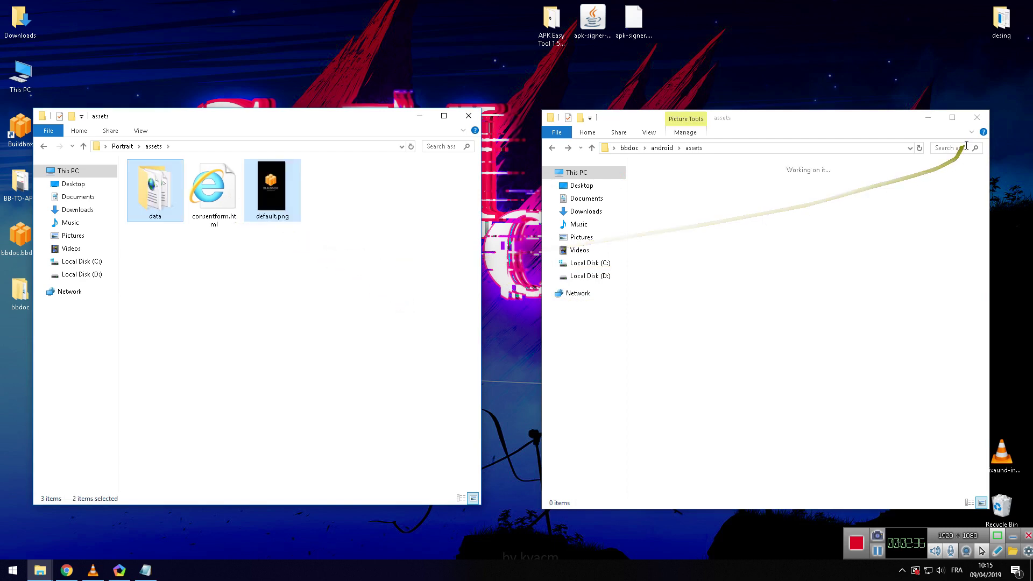
click(977, 117)
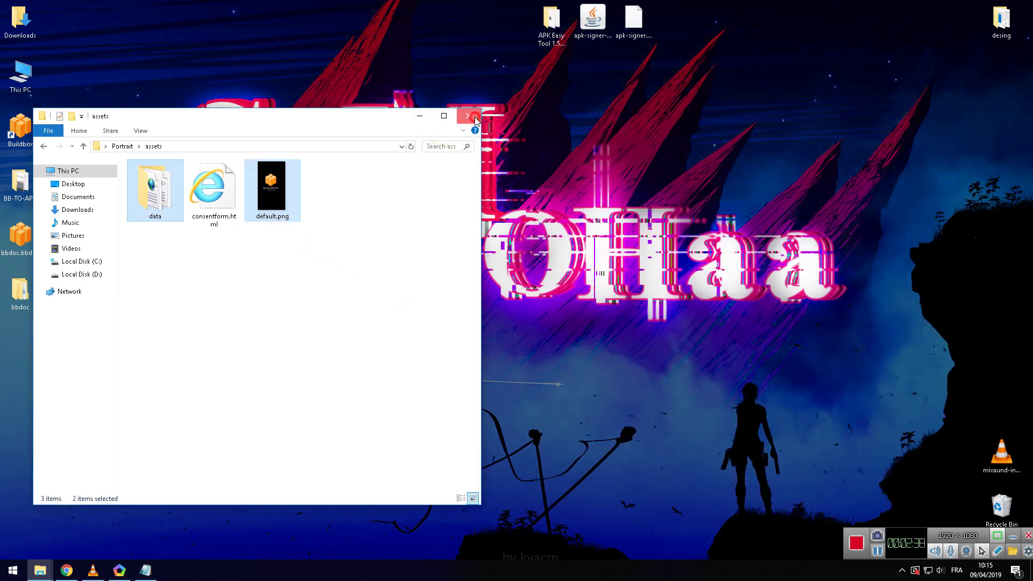
click(475, 118)
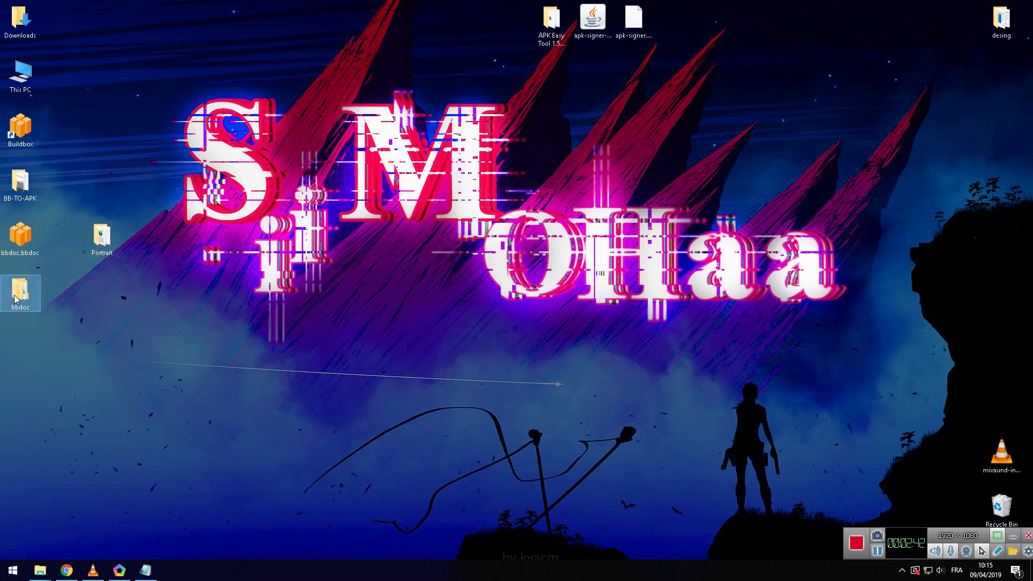
- Remove bbdoc from the desktop and check the RESKIN note recommending APK Easy Tool 1.541 Portable
drag(16, 298, 550, 30)
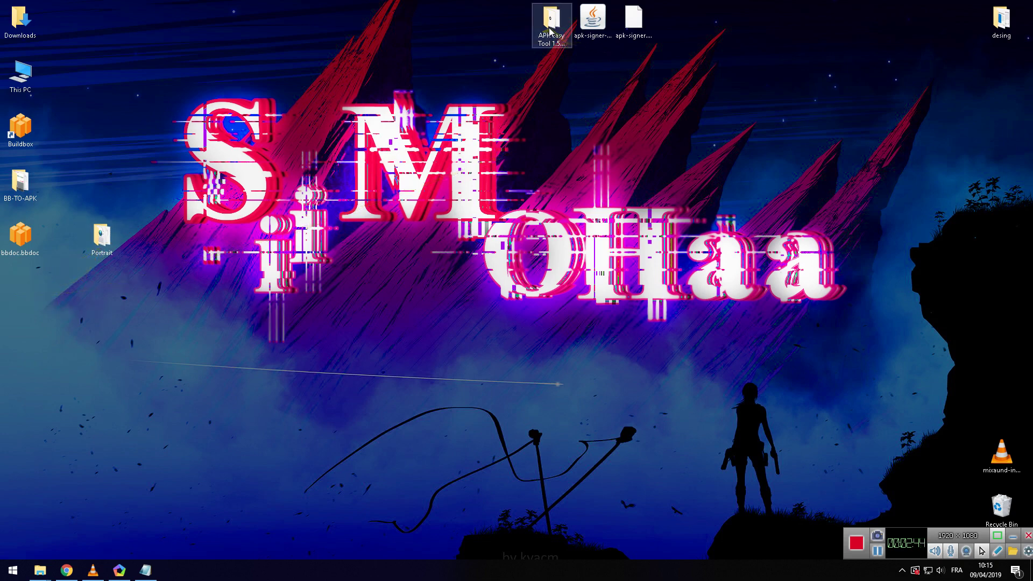
click(146, 569)
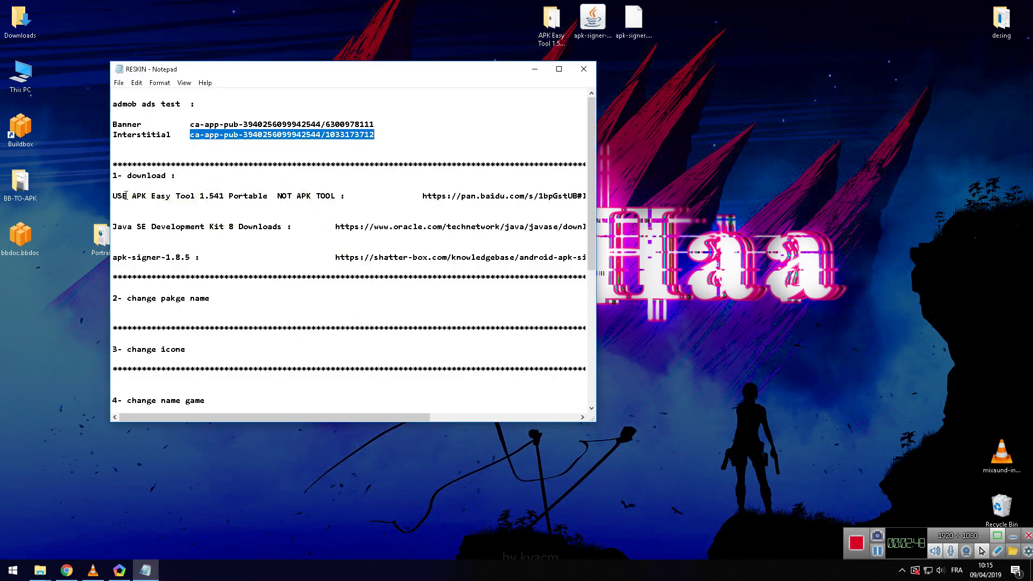
drag(114, 196, 131, 197)
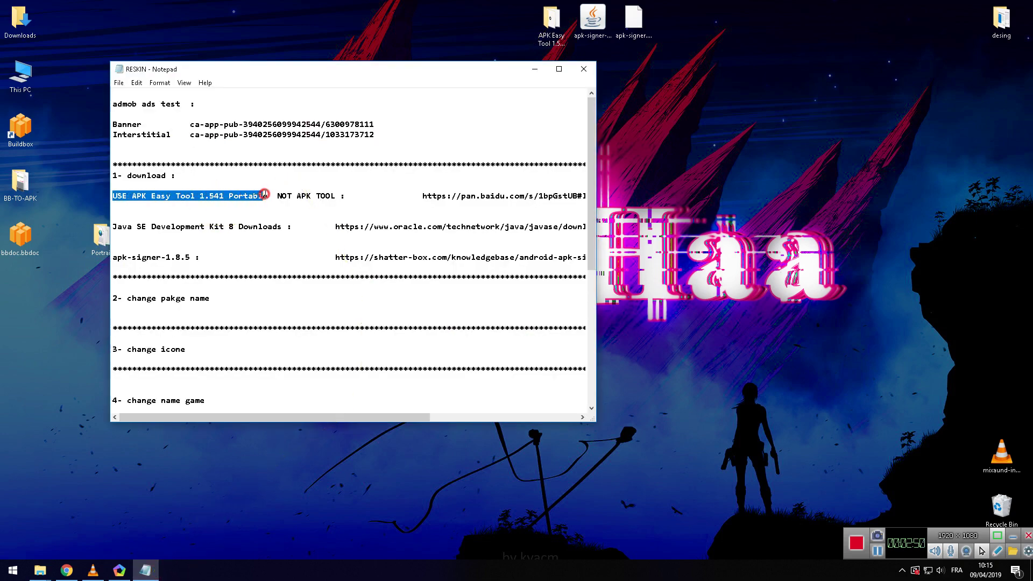
click(300, 229)
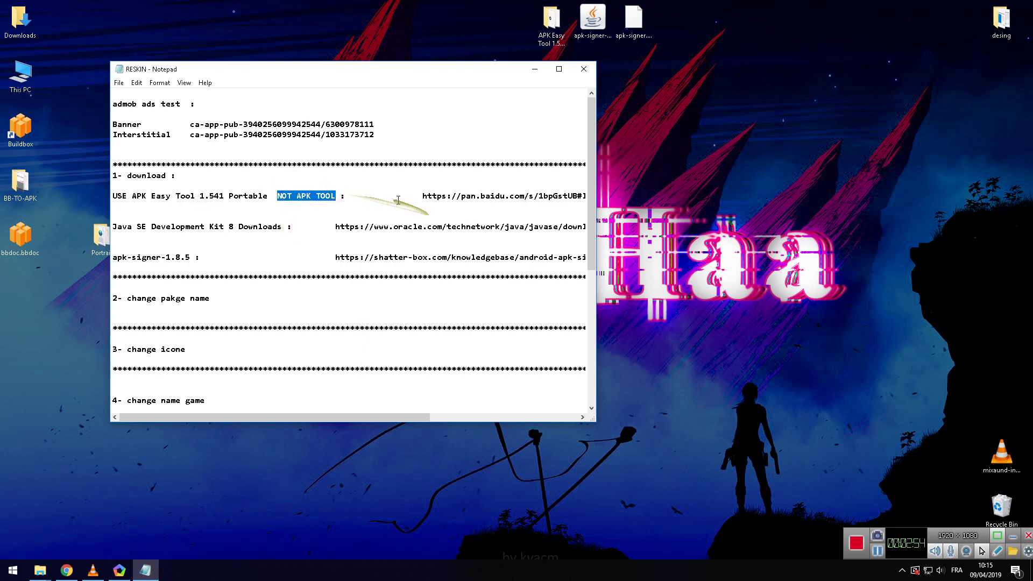
click(535, 69)
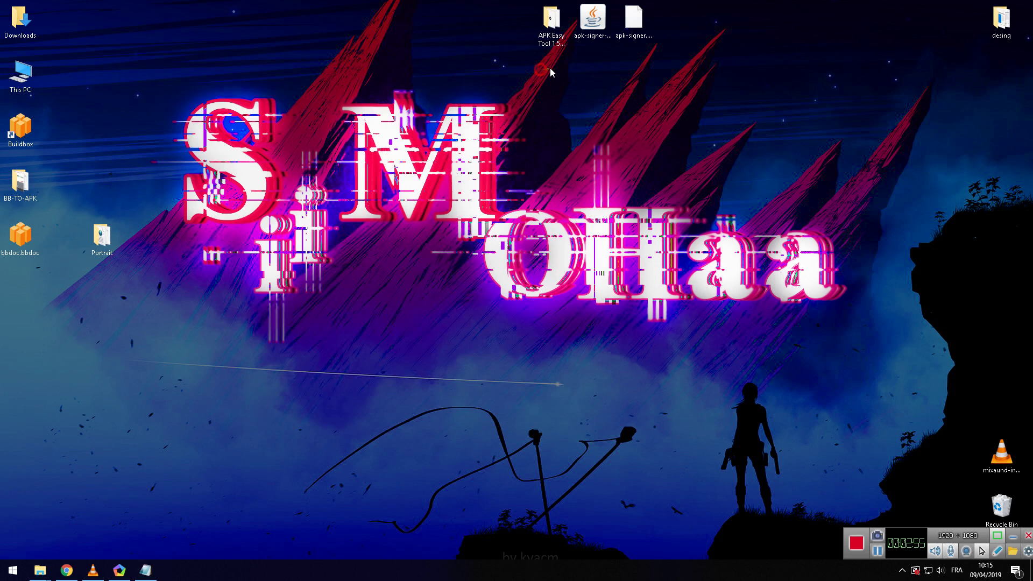
- Open the APK Easy Tool 1.541 Portable folder and create a folder named 1
double_click(556, 22)
drag(482, 107, 645, 112)
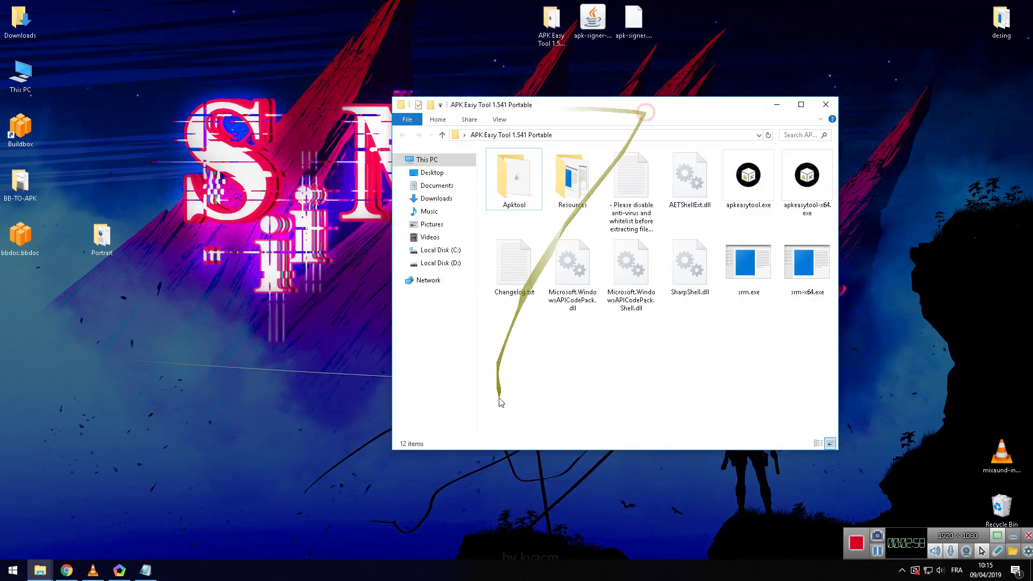
right_click(522, 357)
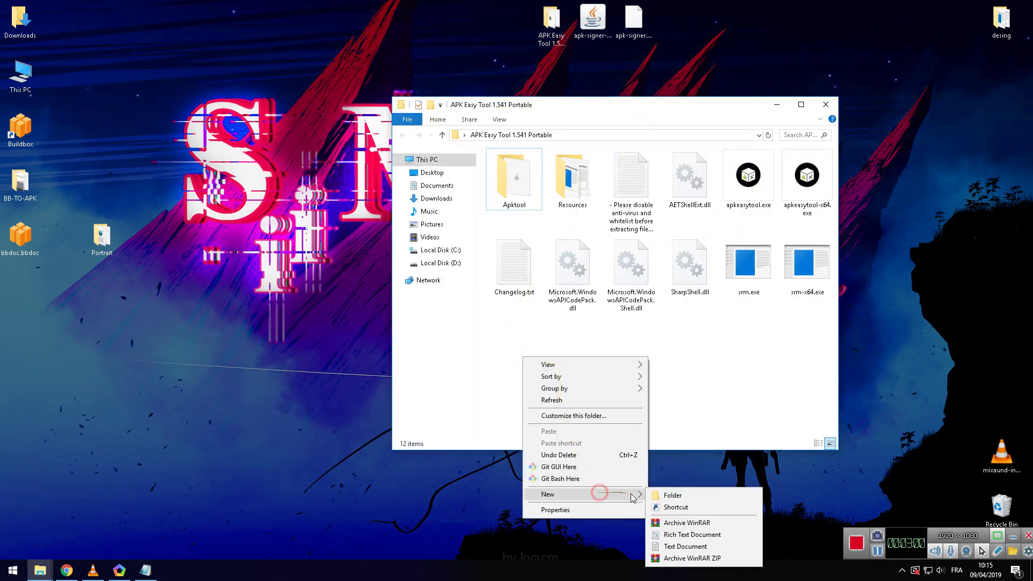
click(658, 495)
text(1)
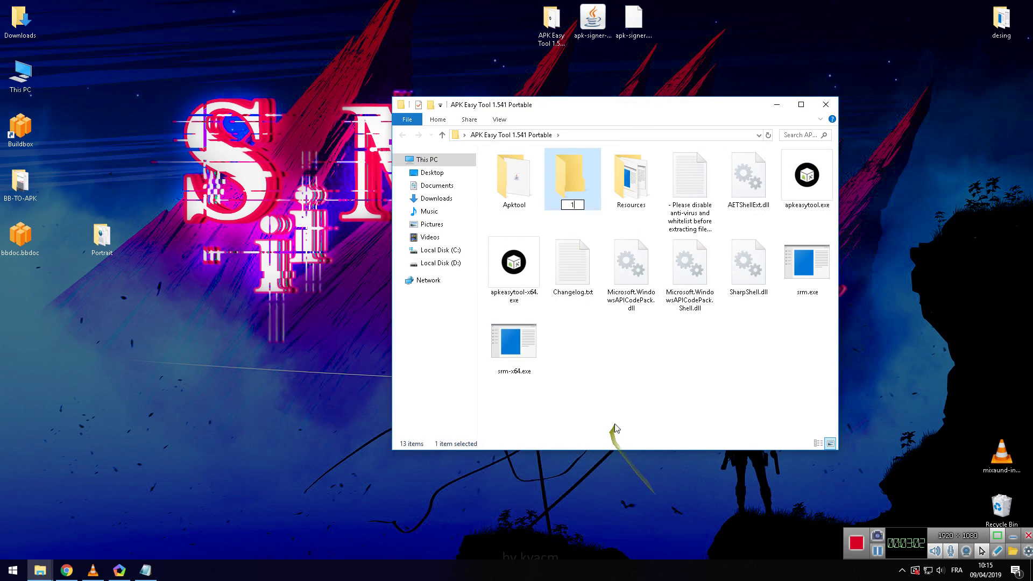
- Create two more new folders, named 2 and 3
right_click(615, 382)
mouse_move(694, 520)
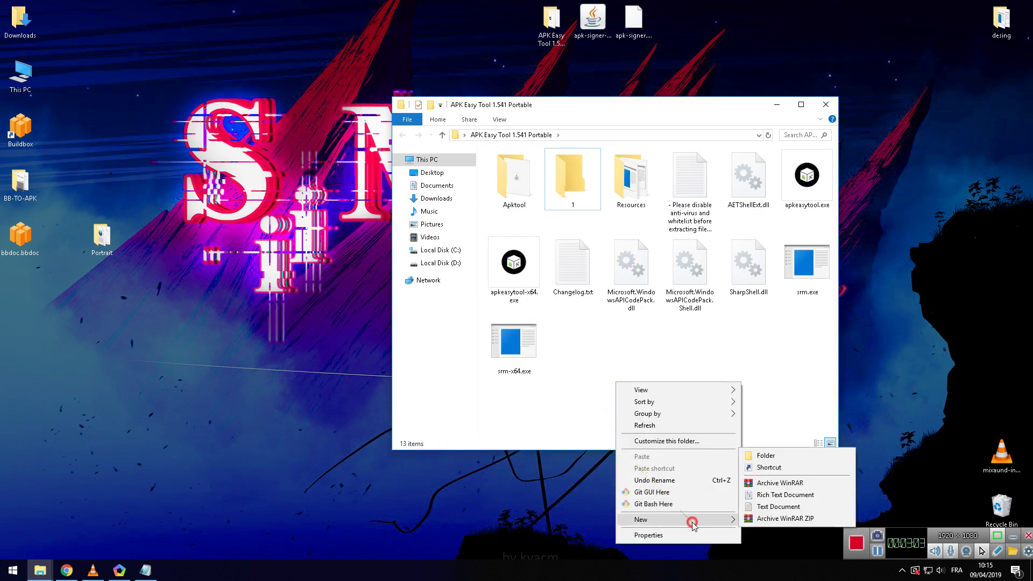
click(777, 458)
text(2)
right_click(662, 386)
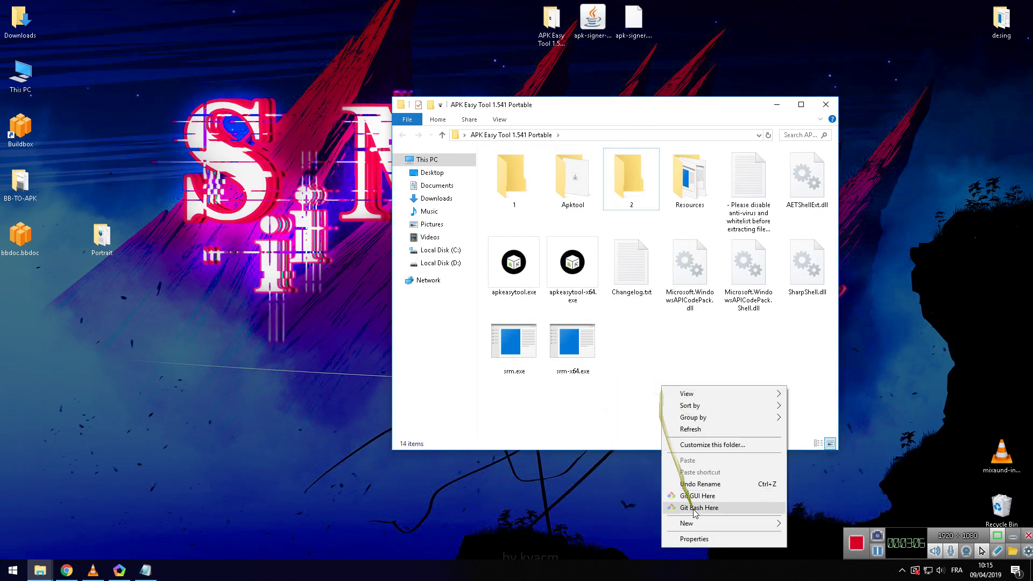
mouse_move(715, 523)
click(820, 460)
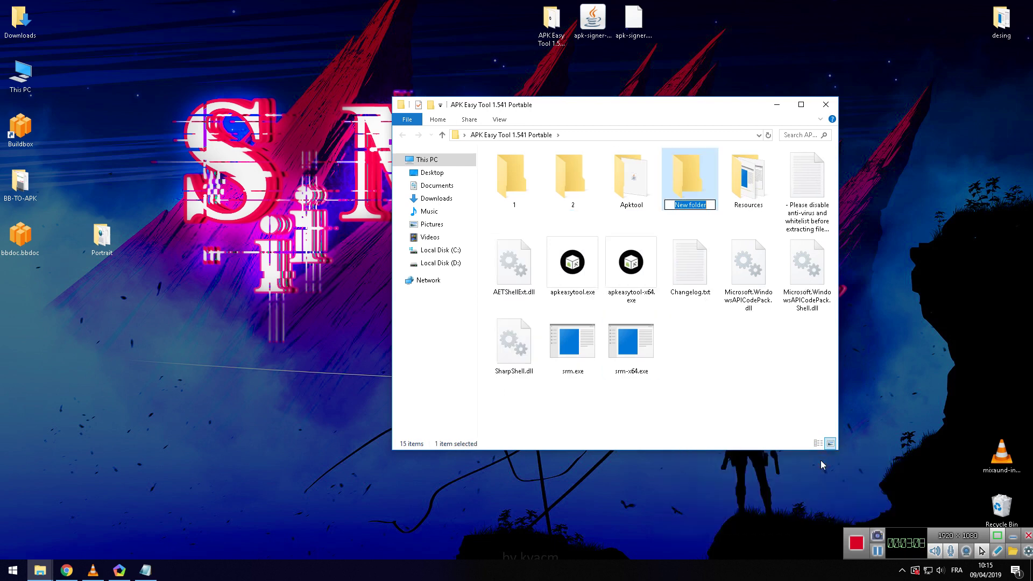
text(3)
click(724, 393)
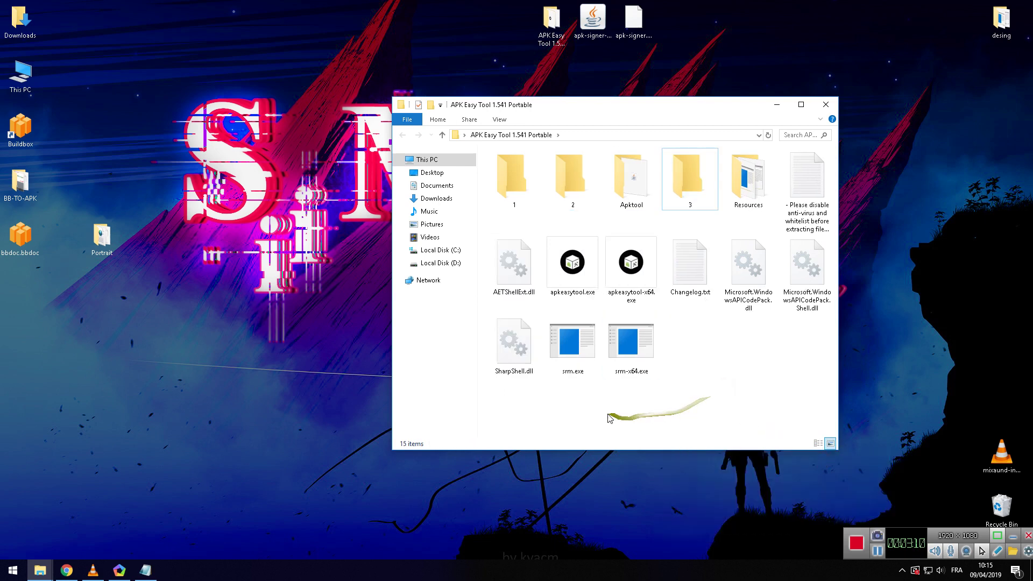
- Launch APK Easy Tool and set its decompiled APK directory to folder 2
double_click(577, 273)
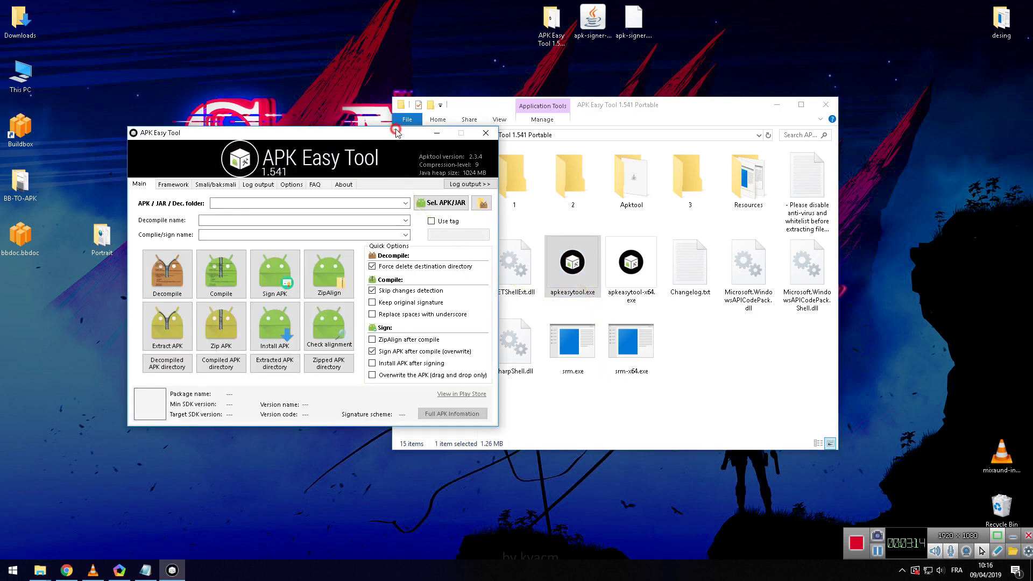
drag(405, 132, 623, 132)
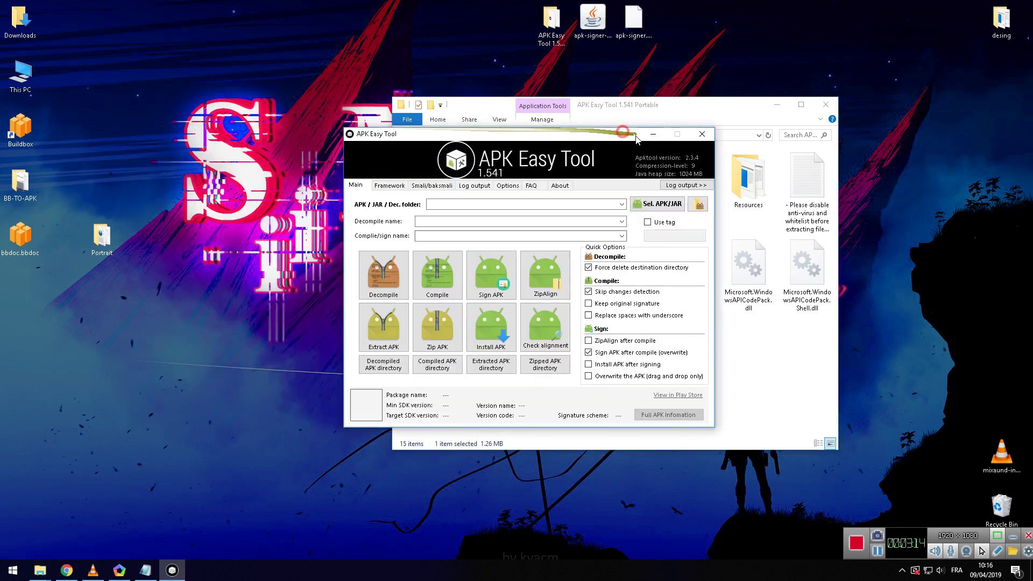
click(509, 186)
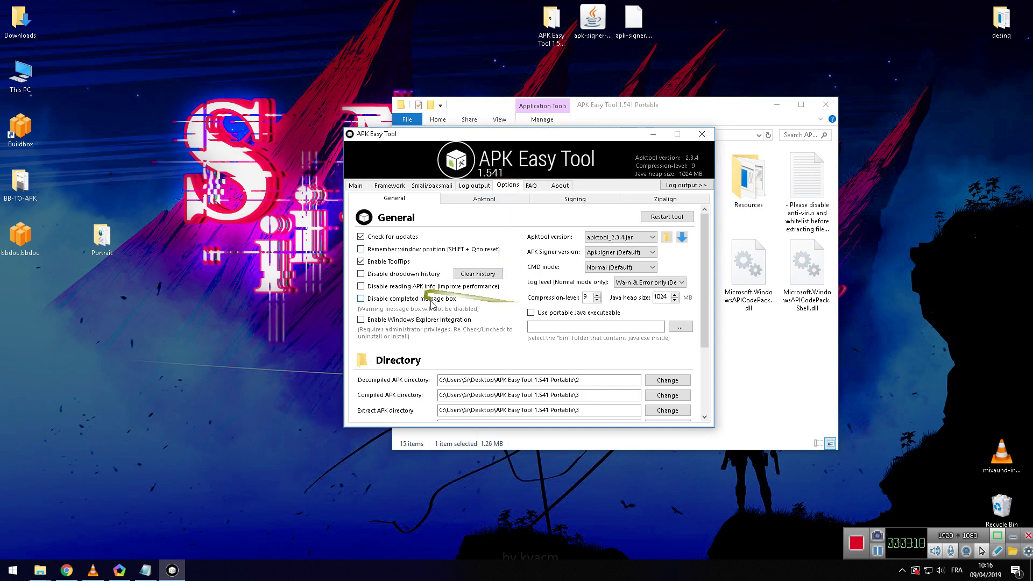
click(658, 383)
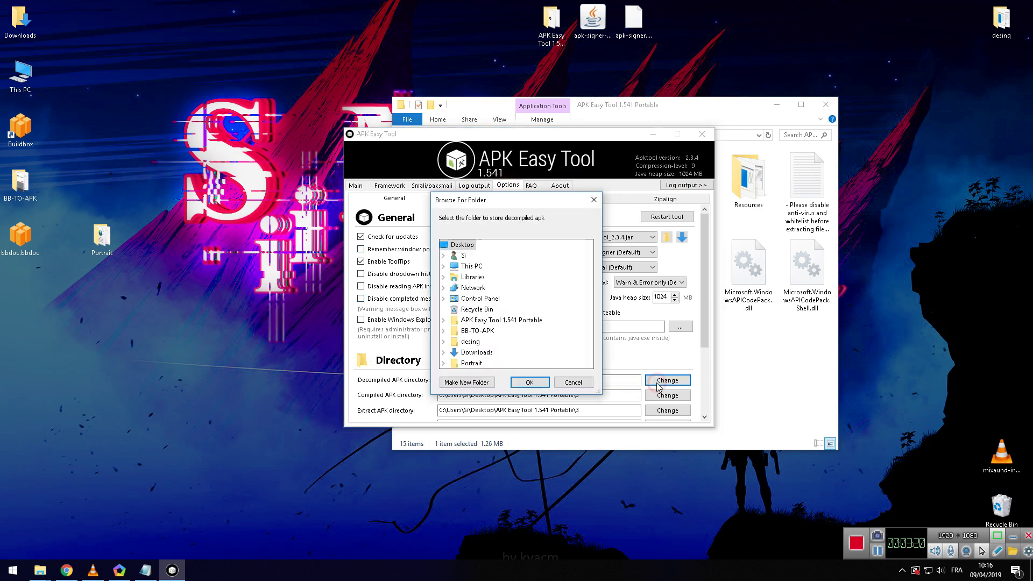
click(532, 322)
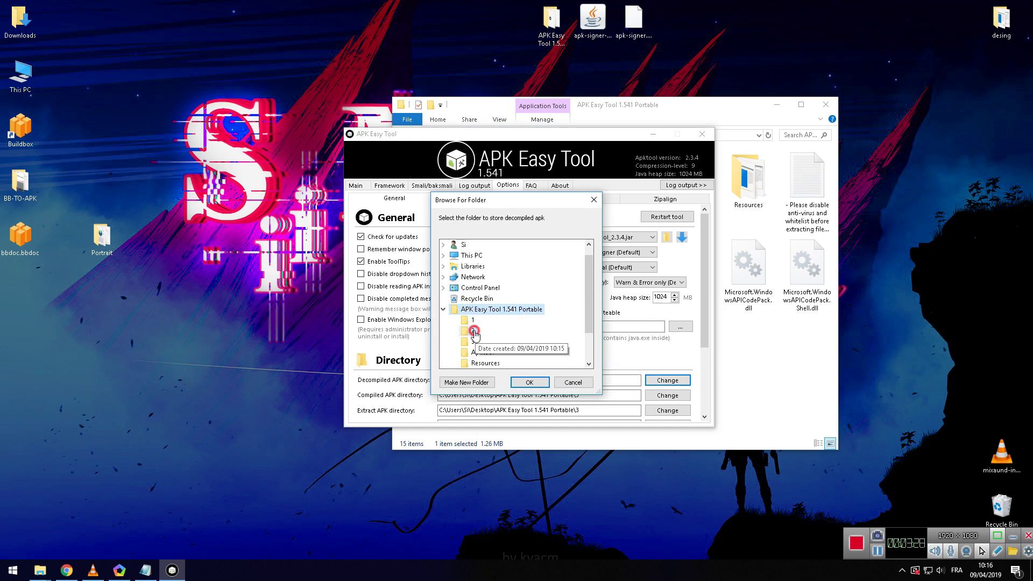
click(474, 332)
click(528, 382)
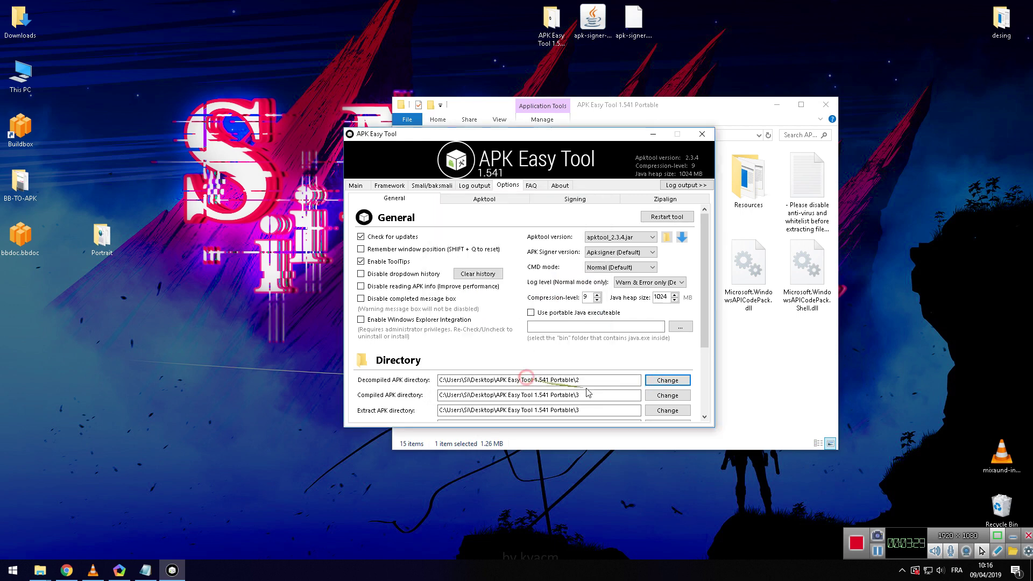
- Point both the compiled and extracted APK directories to folder 3
click(666, 398)
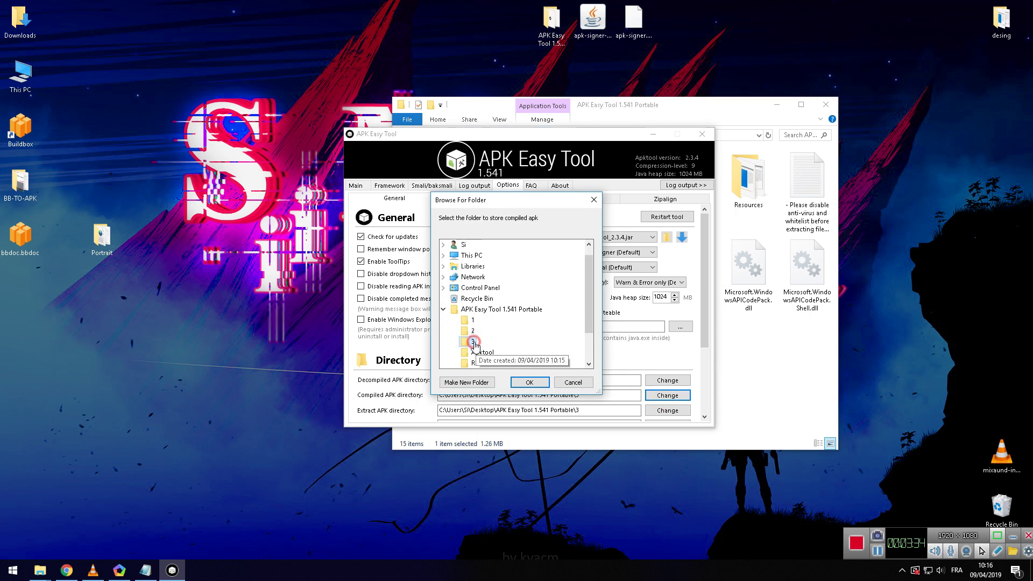
click(529, 382)
click(673, 415)
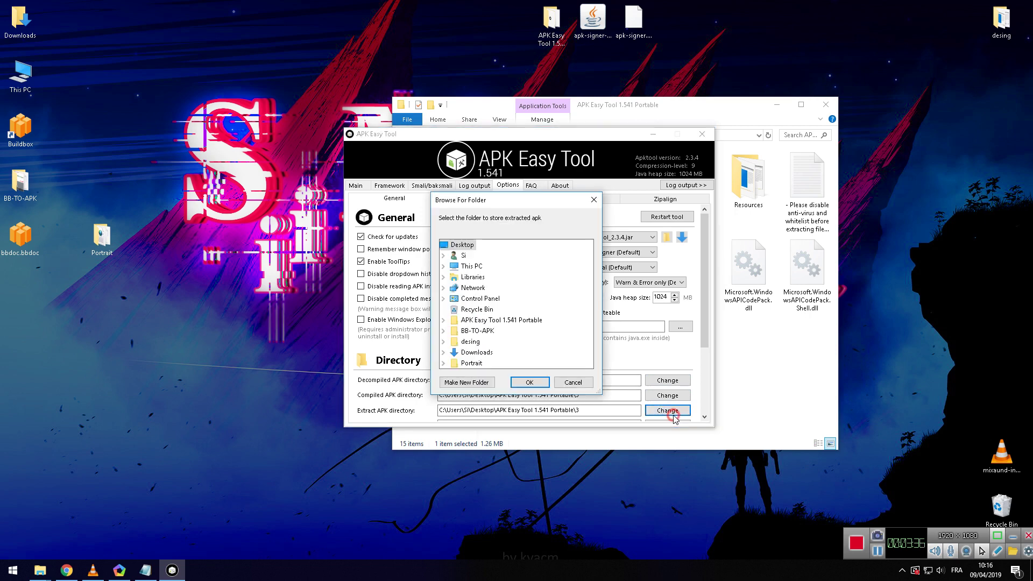
click(443, 319)
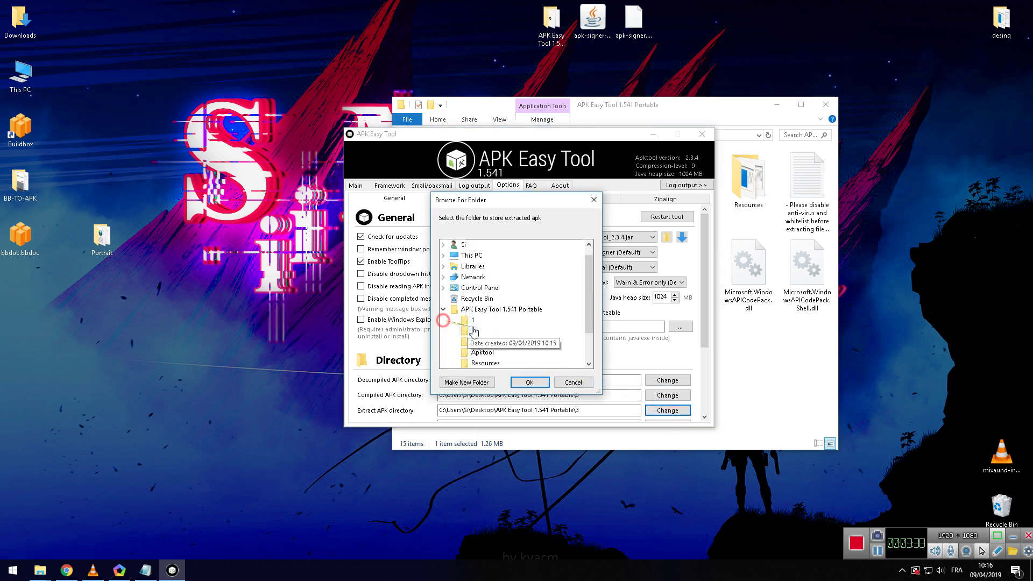
click(473, 342)
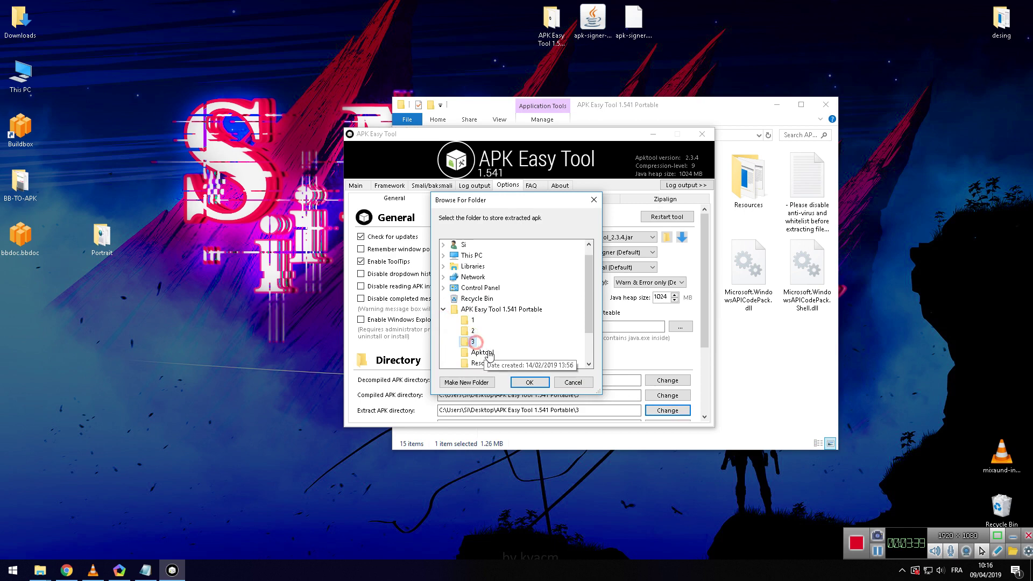
click(529, 382)
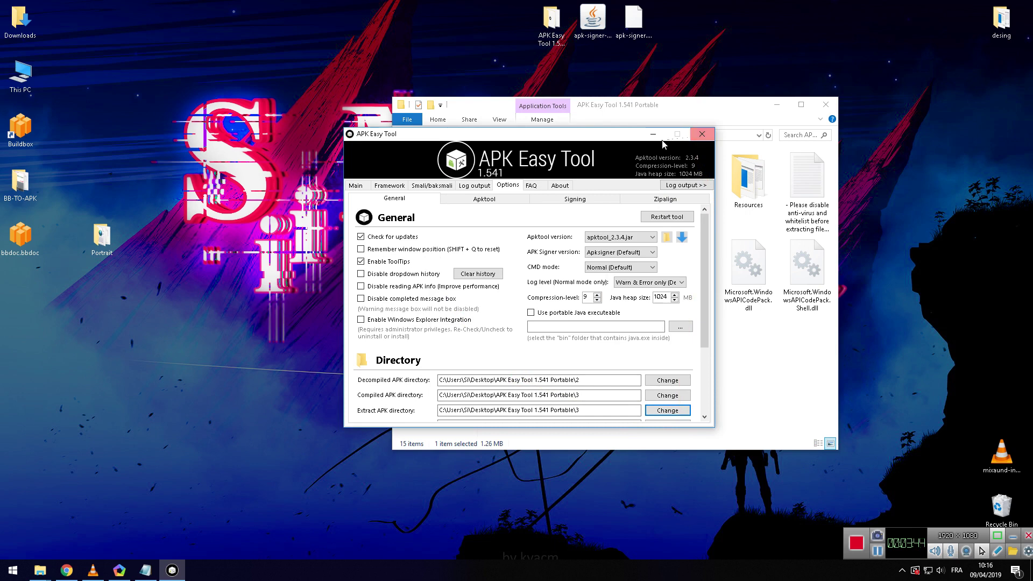
- Close APK Easy Tool and move the Portrait folder from the desktop into folder 2
click(693, 134)
click(101, 248)
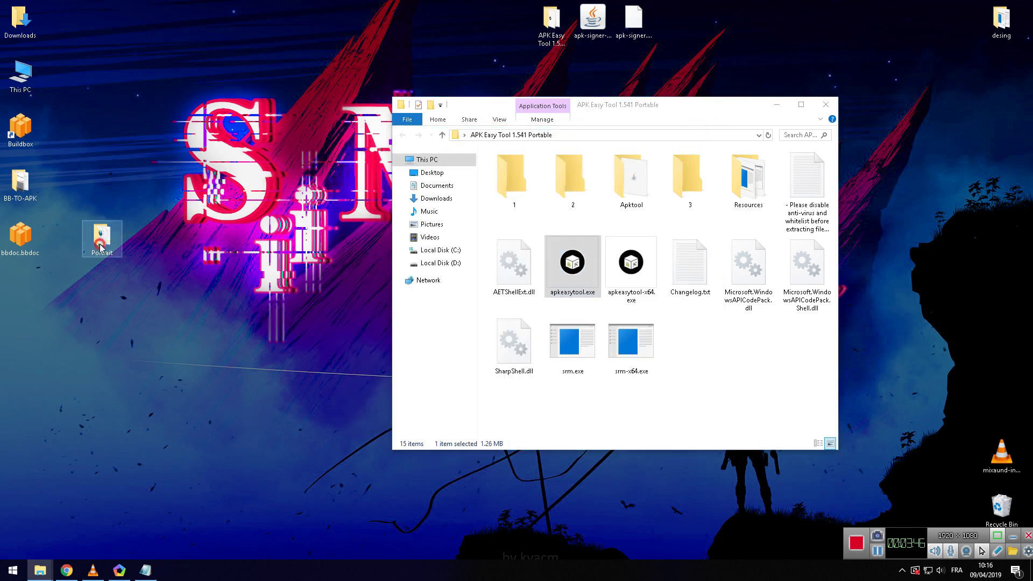
right_click(101, 242)
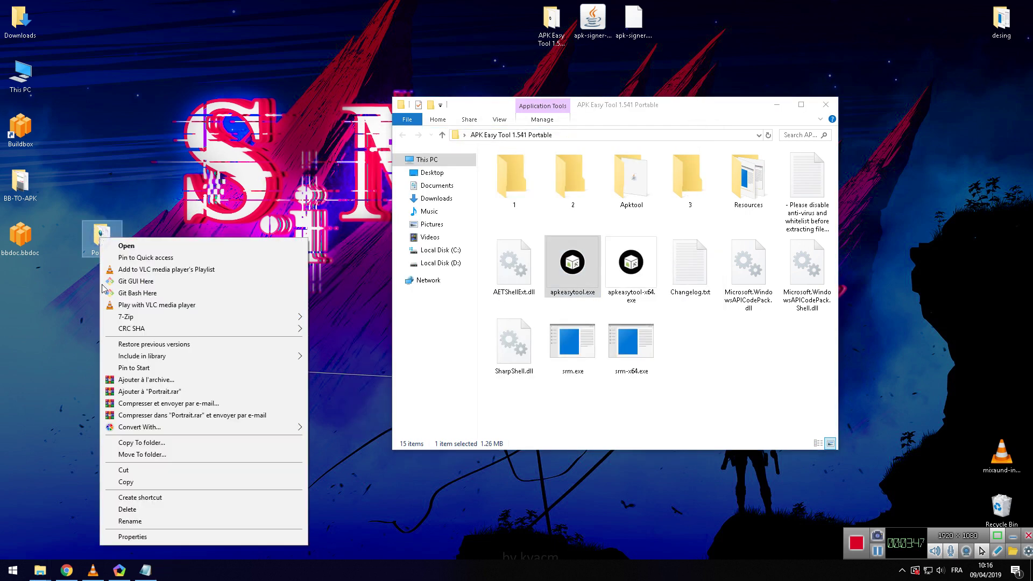
click(135, 466)
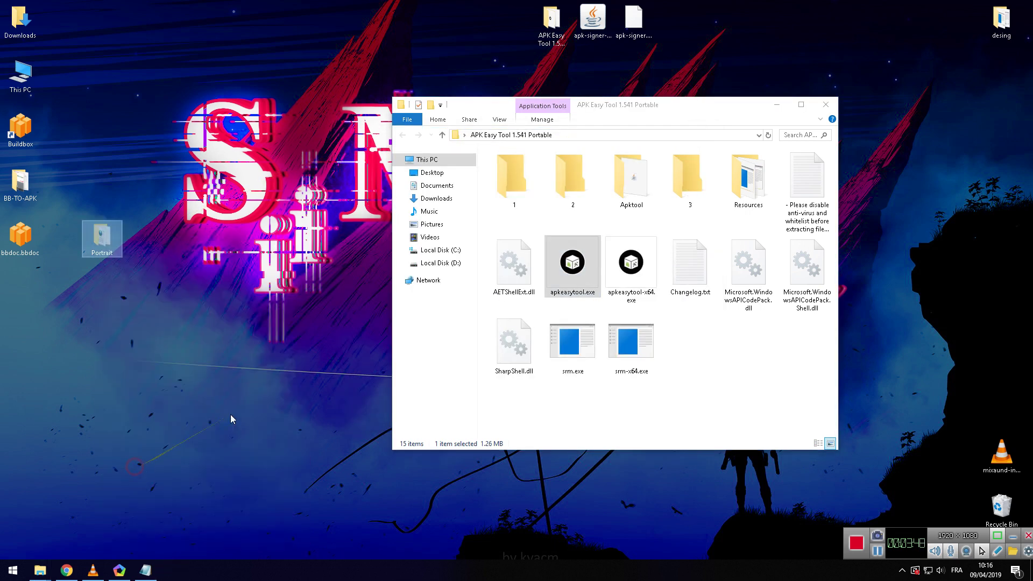
double_click(580, 187)
right_click(560, 216)
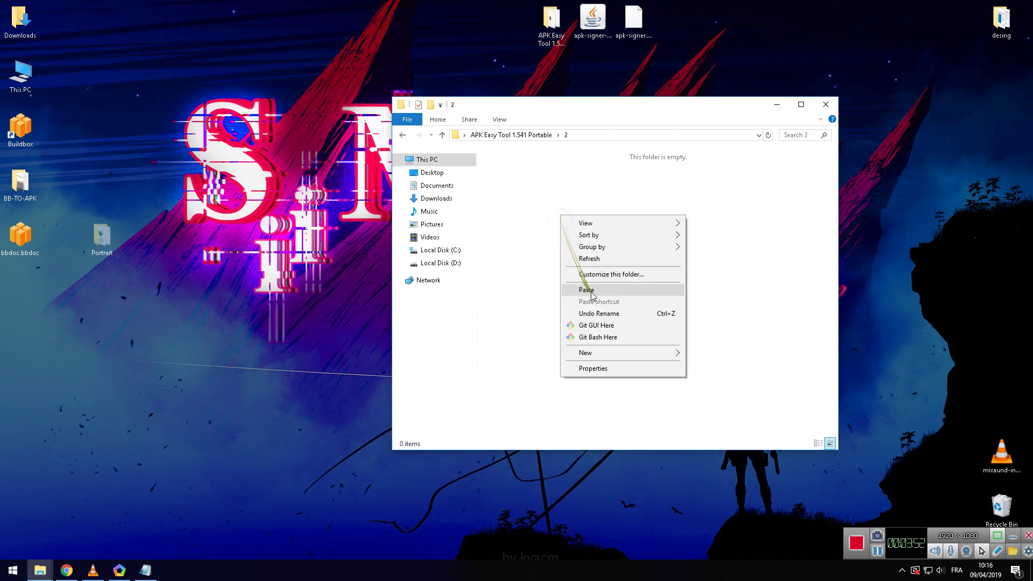
click(591, 292)
click(609, 236)
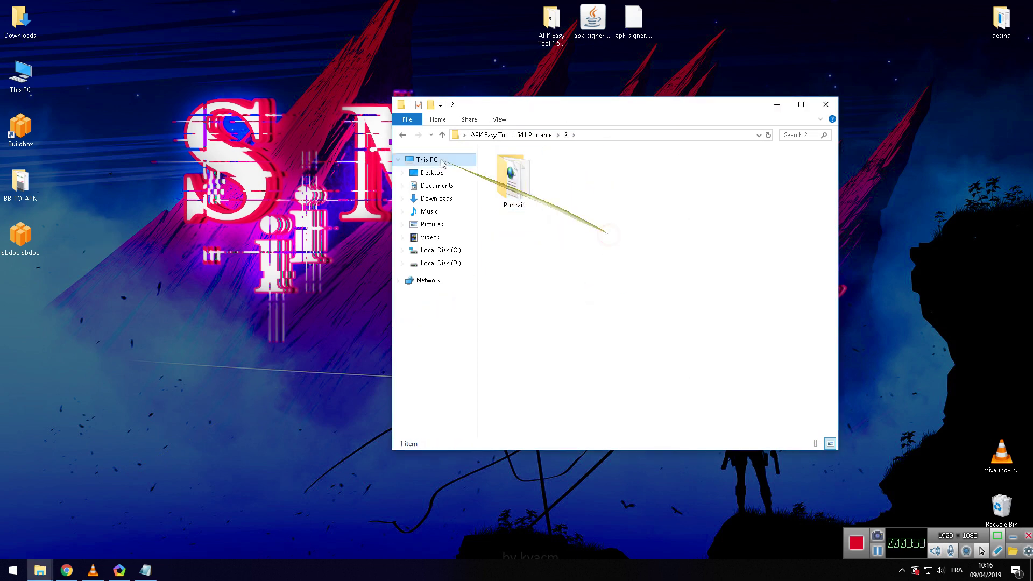
- Look inside empty folder 1, dismiss its context menu, and return to the APK Easy Tool folder
click(402, 136)
double_click(526, 189)
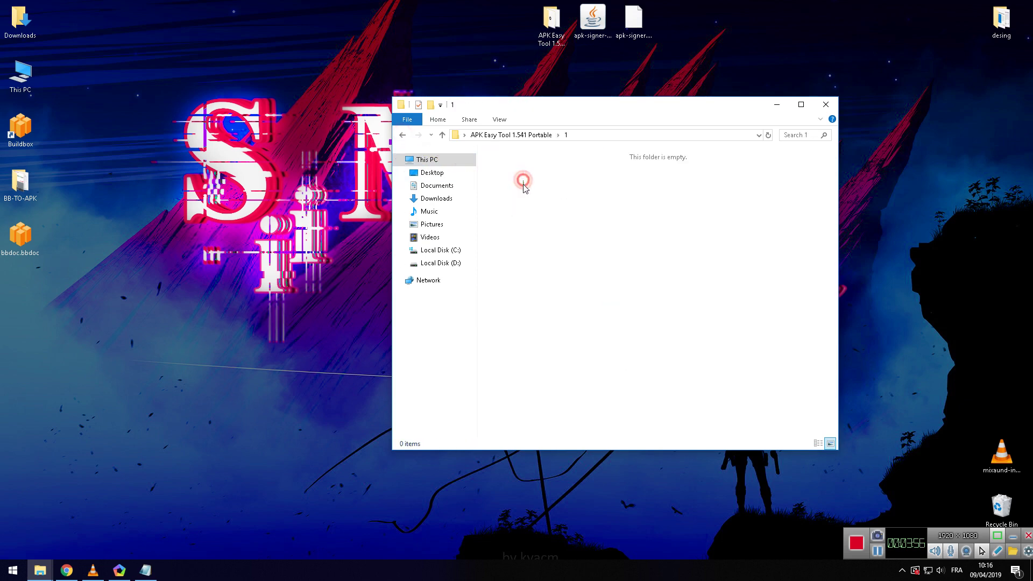
right_click(527, 243)
mouse_move(639, 380)
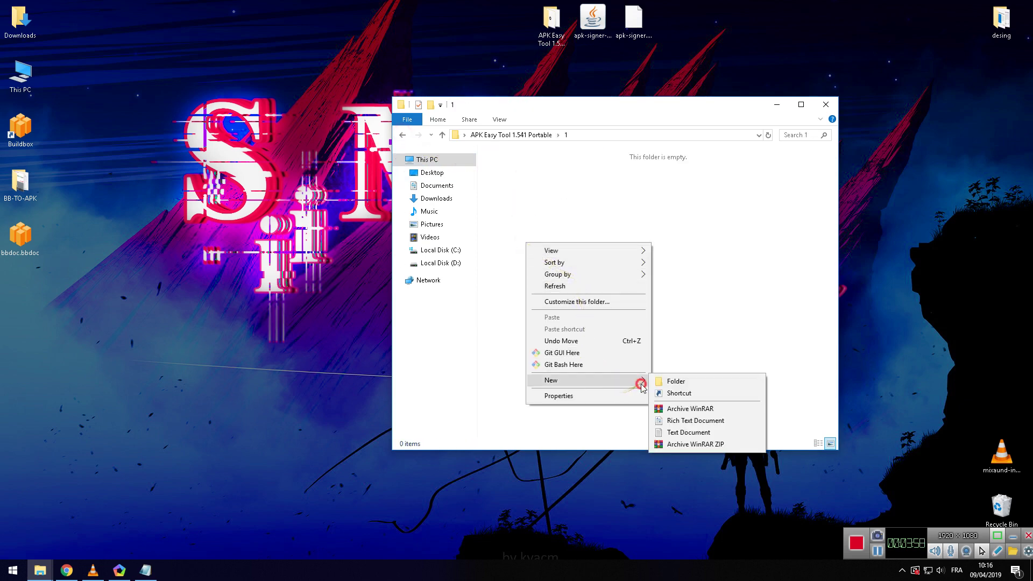
click(542, 181)
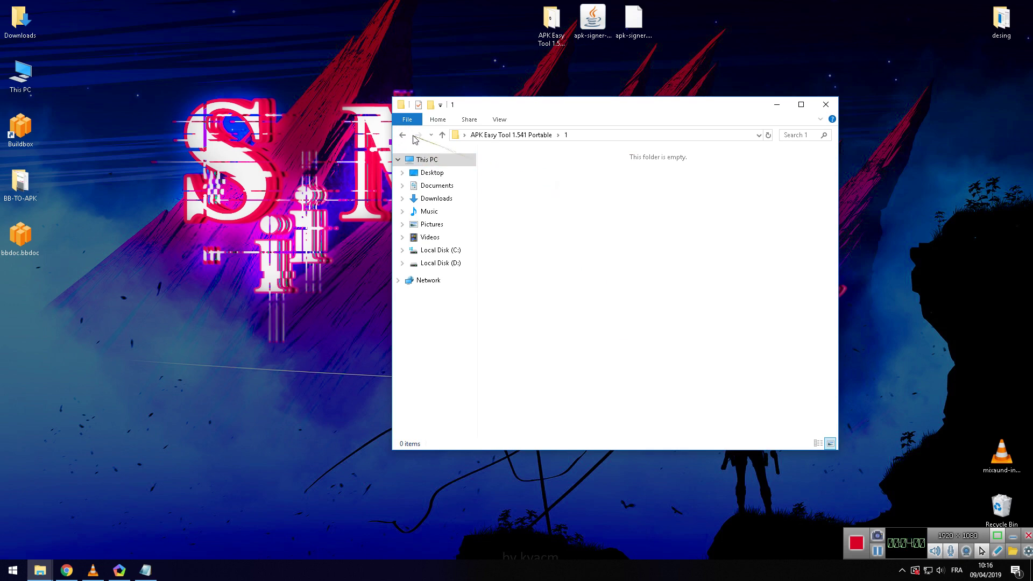
click(409, 136)
- Copy the name 'Portrait' from the folder in folder 2
double_click(562, 175)
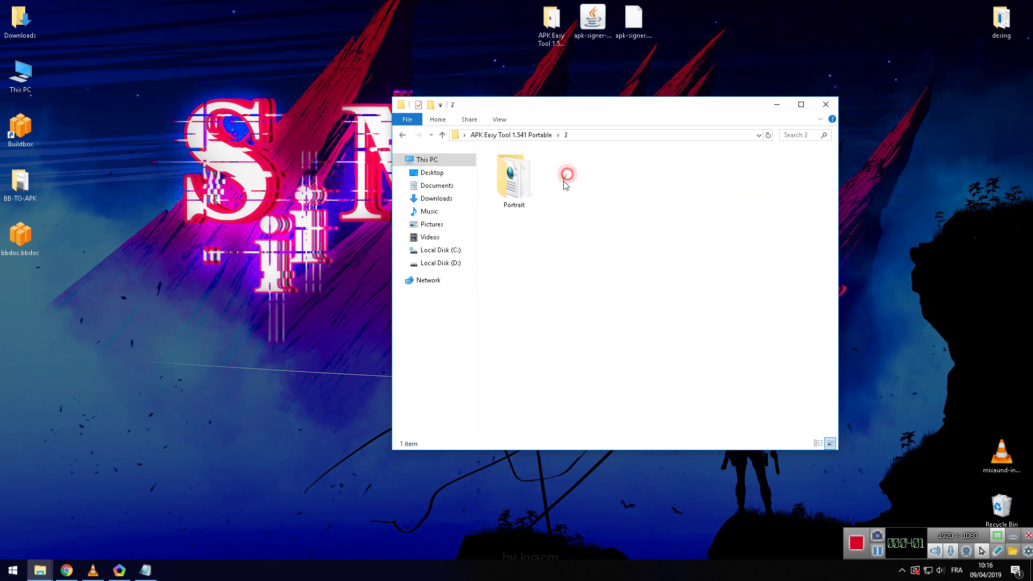
click(522, 207)
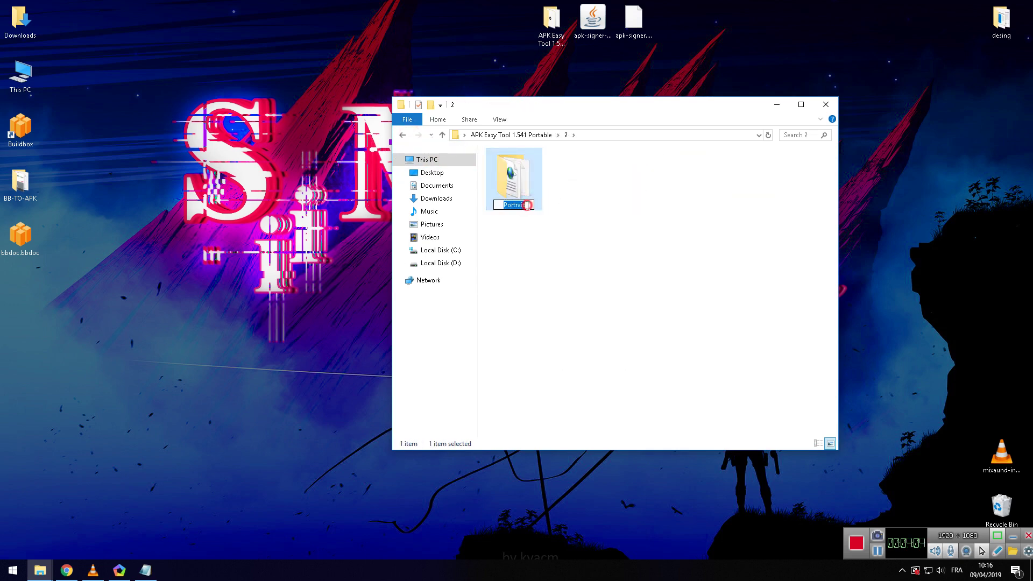
right_click(518, 207)
click(554, 242)
- Create a new text document in folder 1 and rename it Portrait.apk, accepting the extension change
click(402, 135)
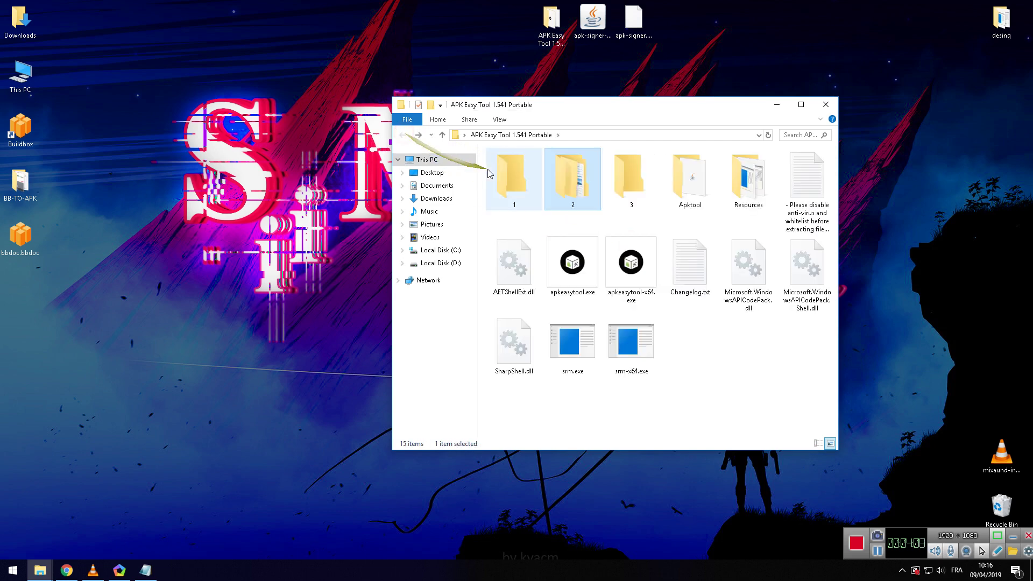
double_click(532, 180)
right_click(521, 243)
mouse_move(606, 381)
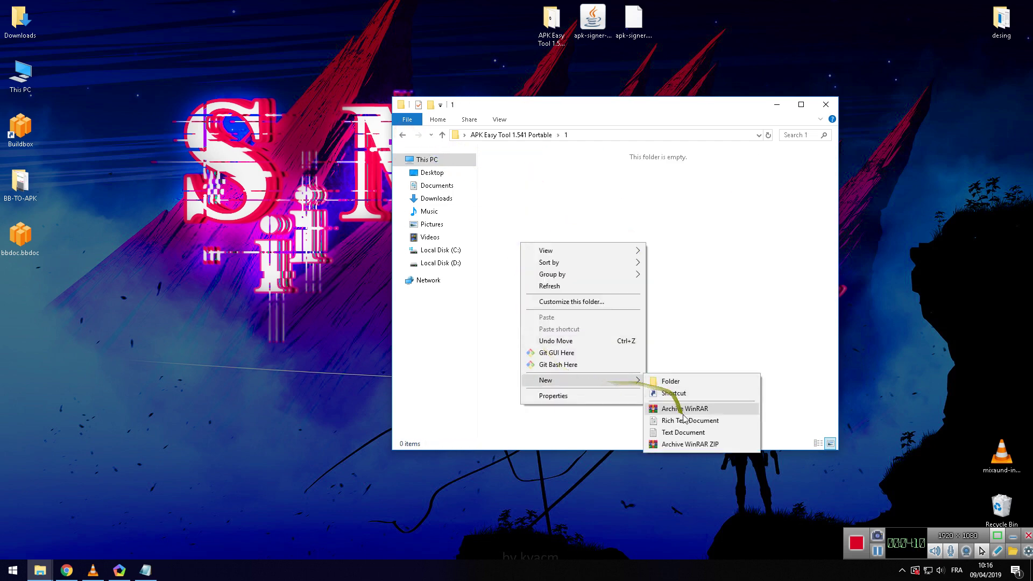
click(685, 432)
text(Portrait.apk)
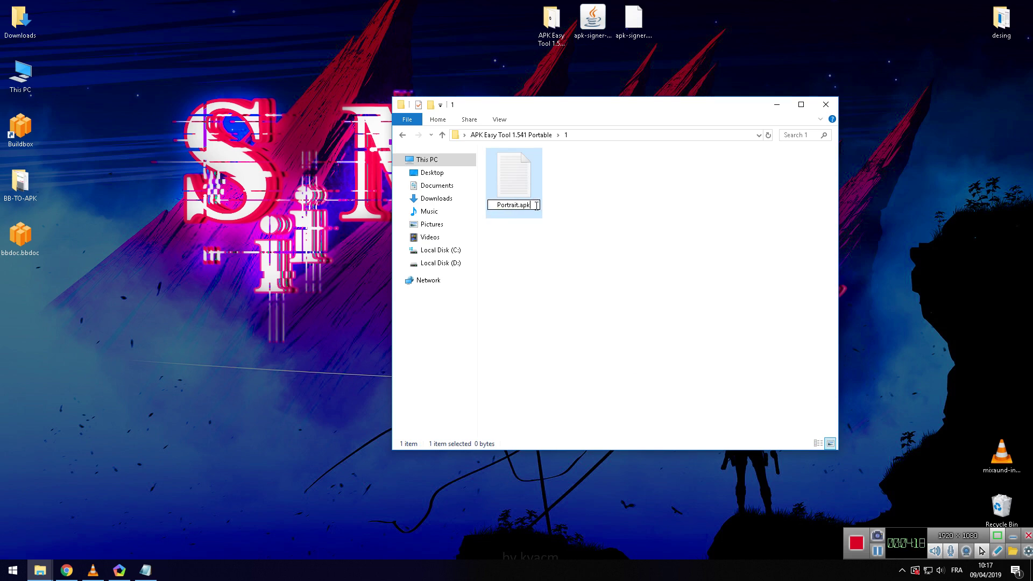
click(569, 232)
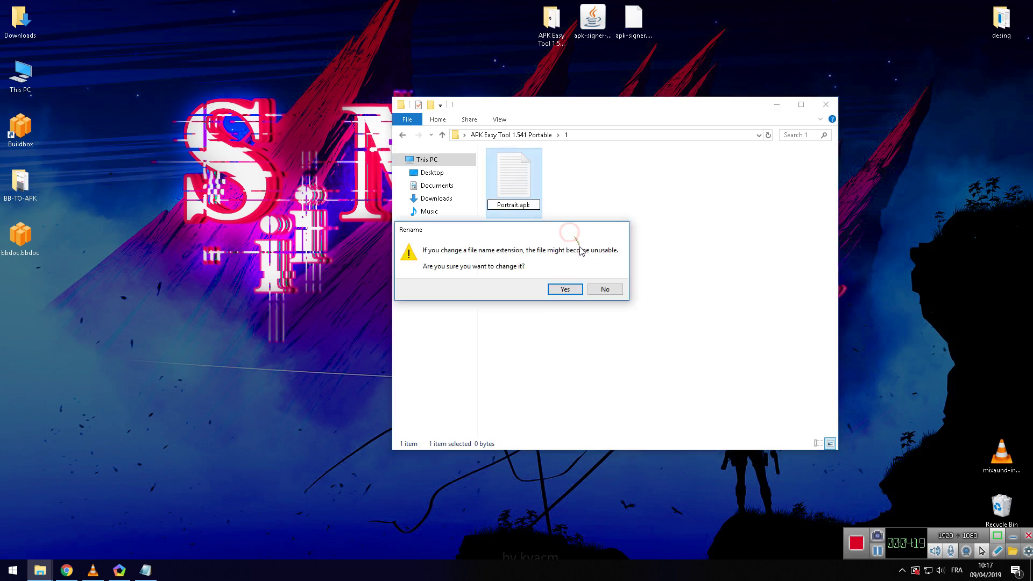
click(563, 291)
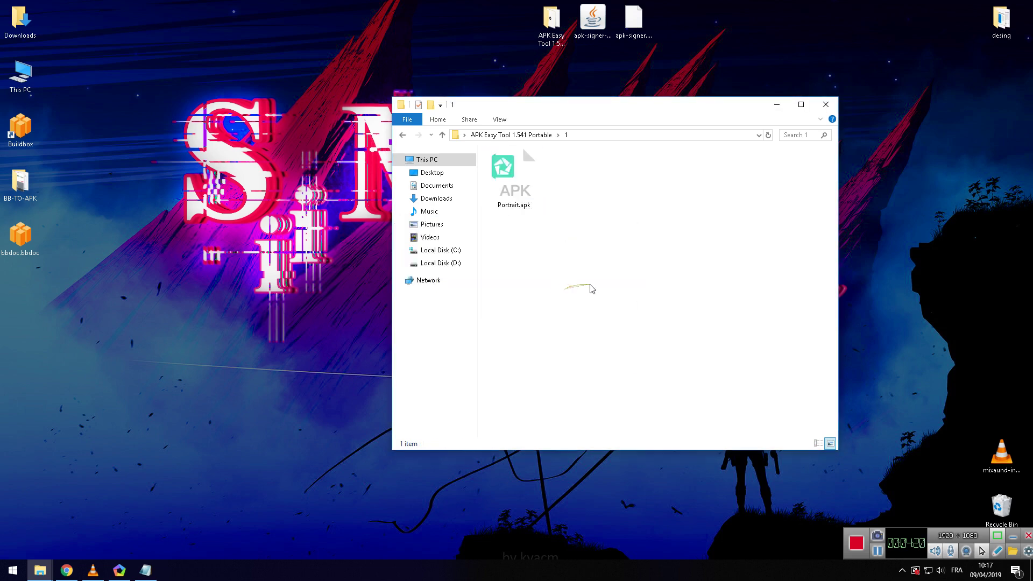
click(403, 135)
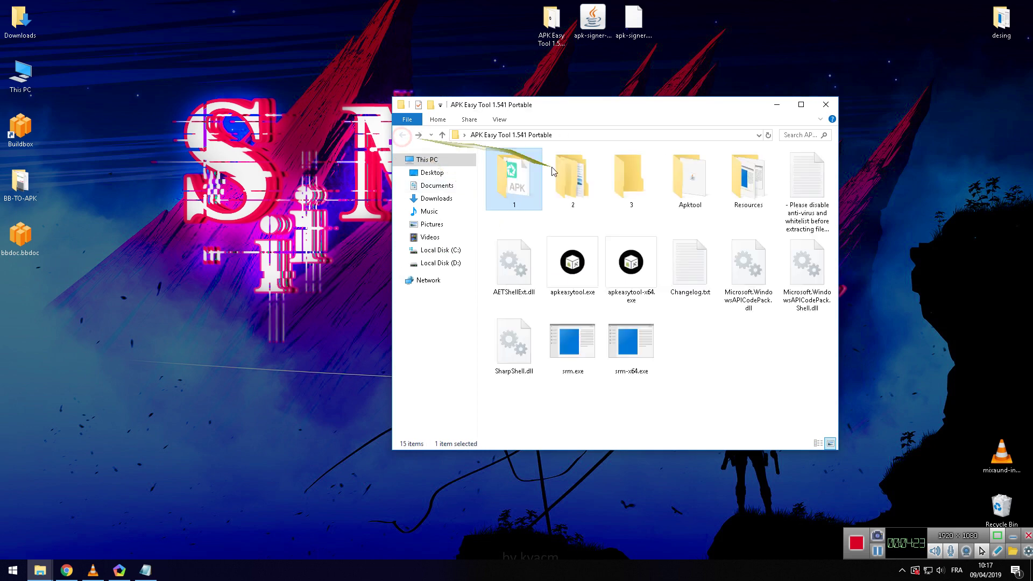
- Load Portrait.apk from APK Easy Tool 1.541 Portable > 1 into the tool, then minimize it
click(579, 273)
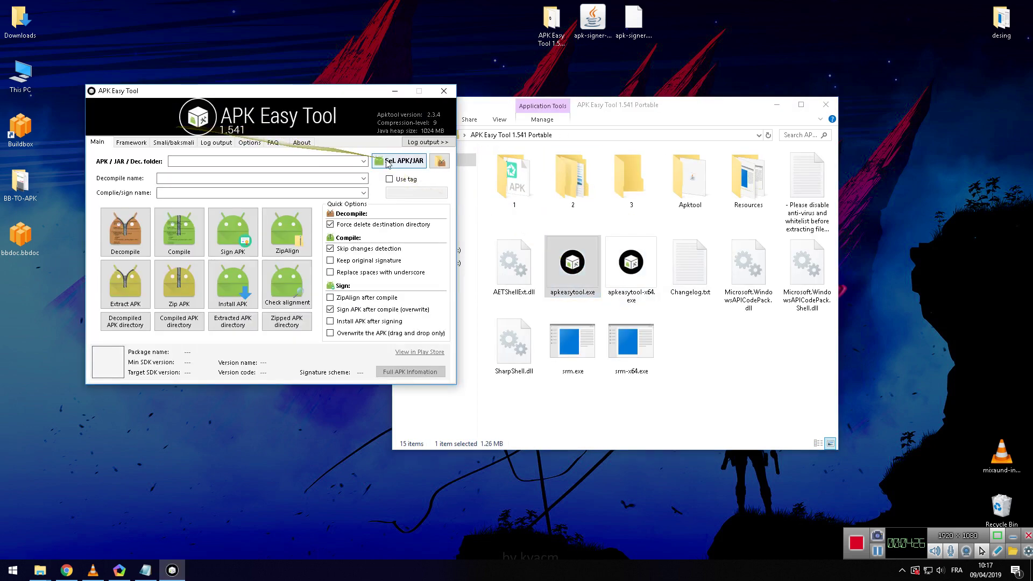
click(417, 164)
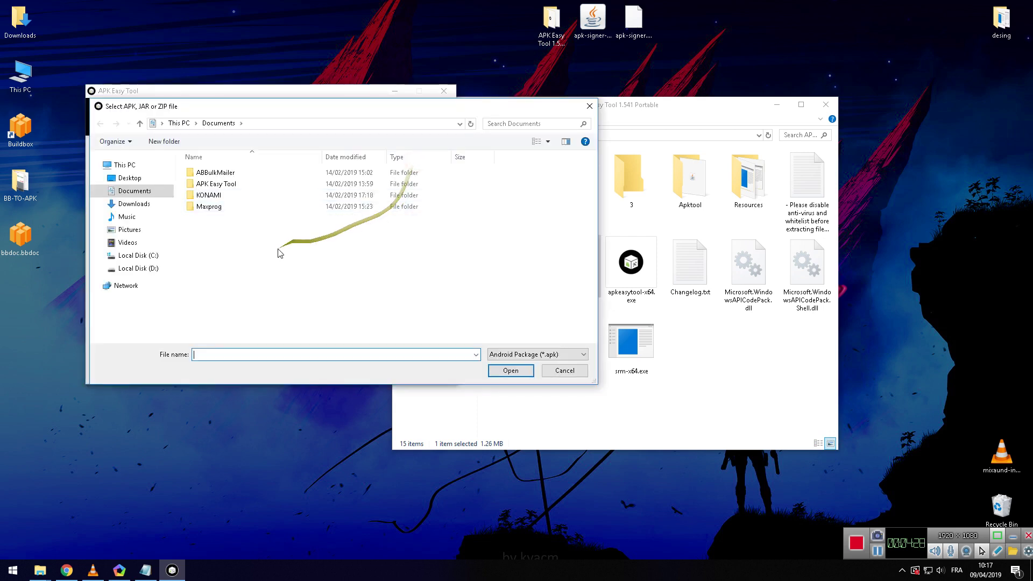
click(130, 177)
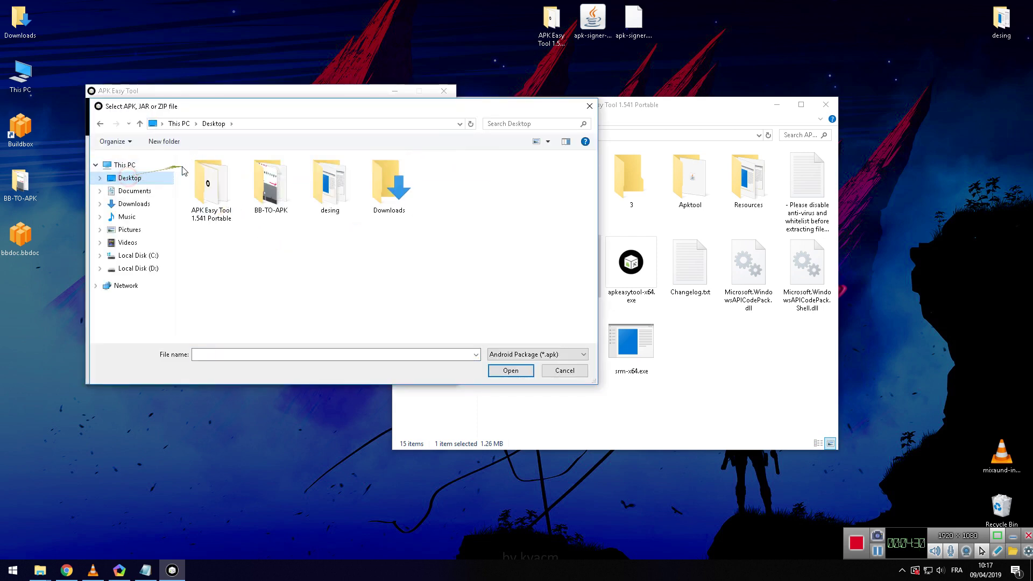
double_click(279, 203)
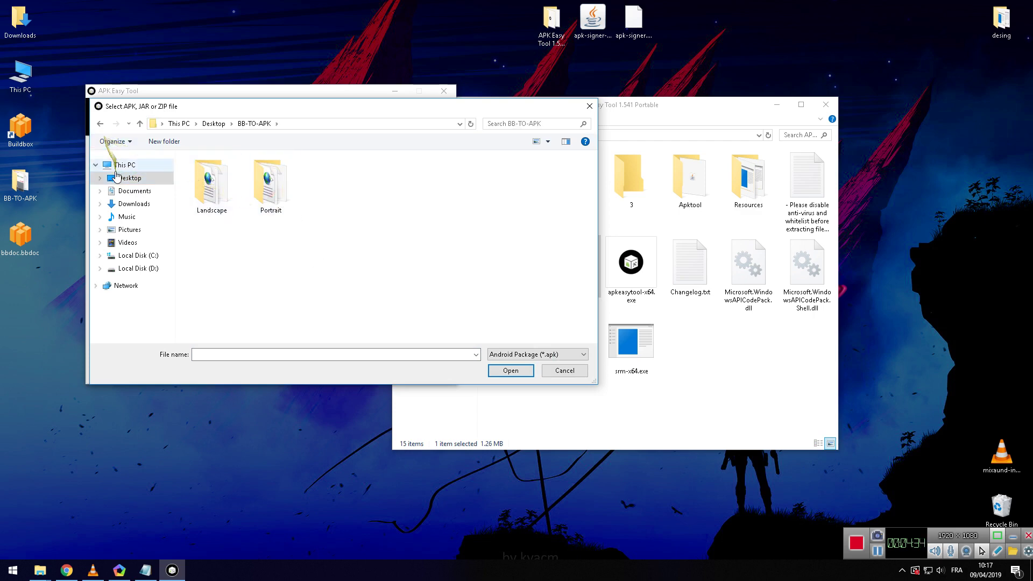
click(128, 178)
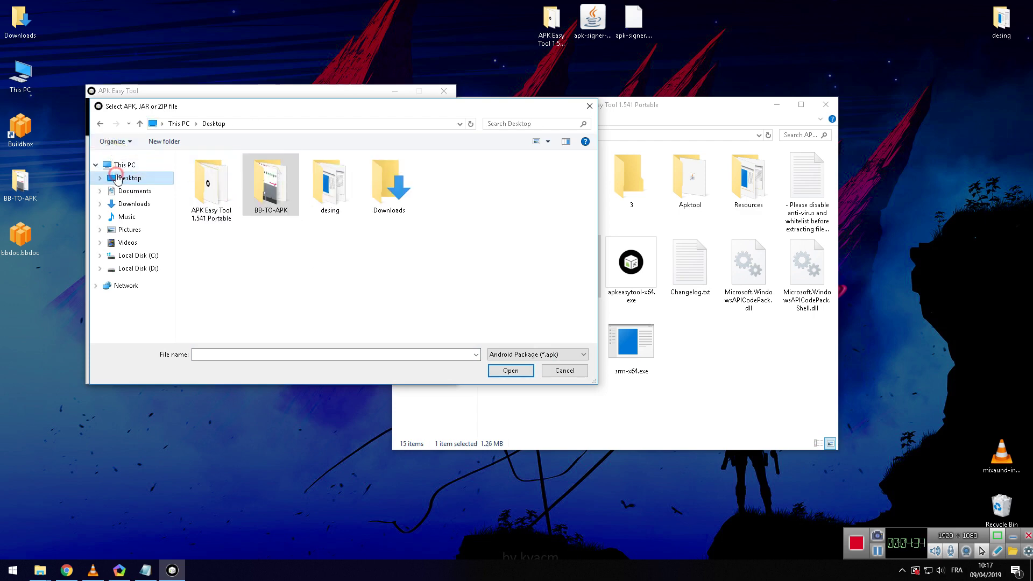
double_click(211, 189)
double_click(225, 203)
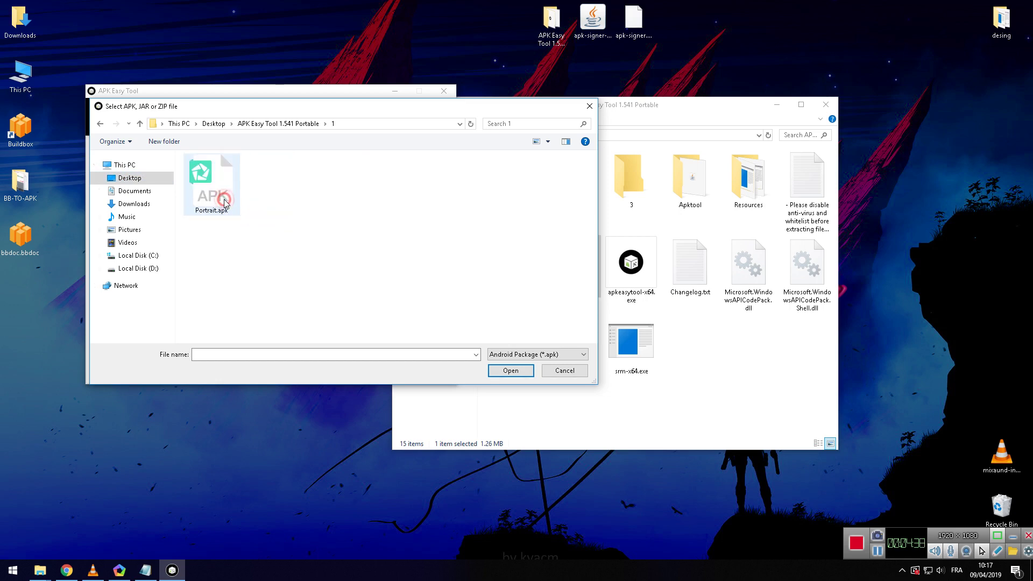
double_click(225, 193)
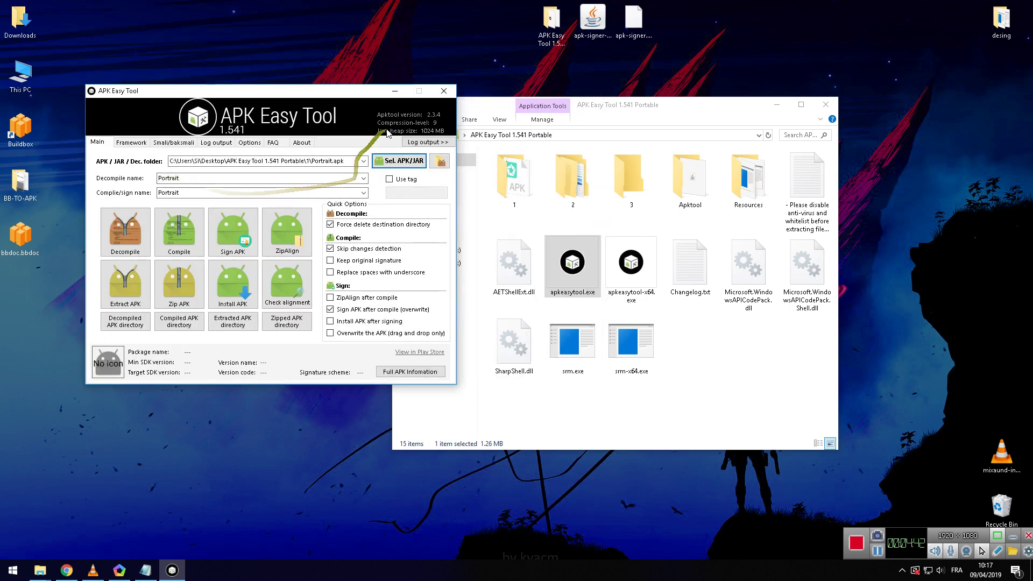
click(395, 91)
- Arrange Explorer beside the RESKIN notes, open folder 2 > Portrait, and mark the 'change pakge name' note
double_click(564, 187)
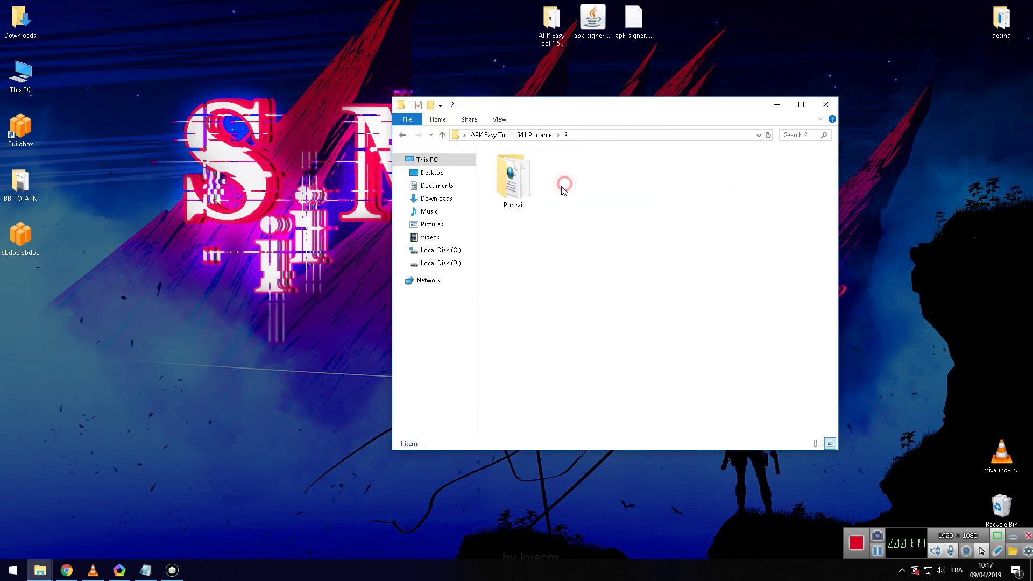
click(145, 570)
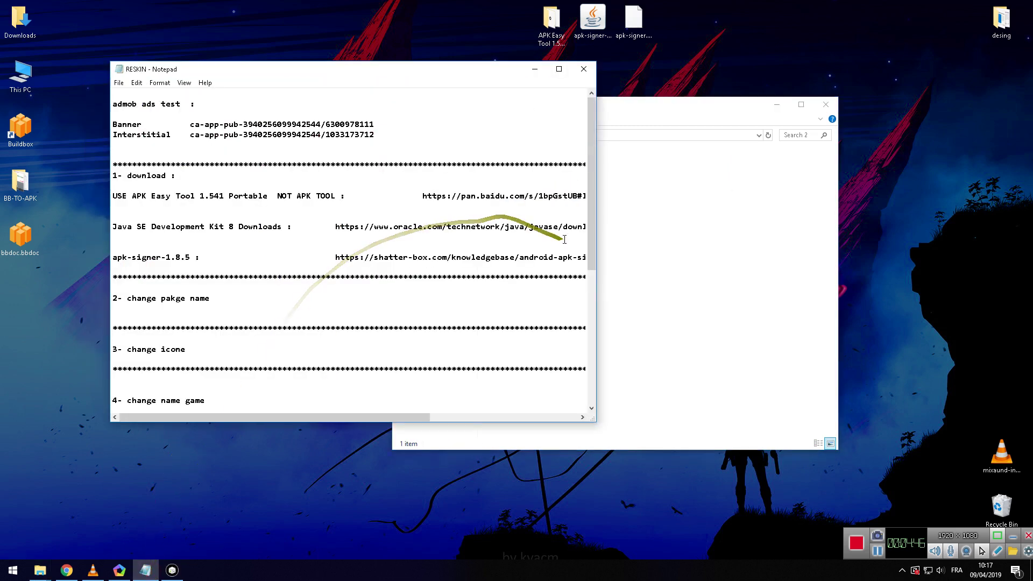
drag(631, 117, 800, 109)
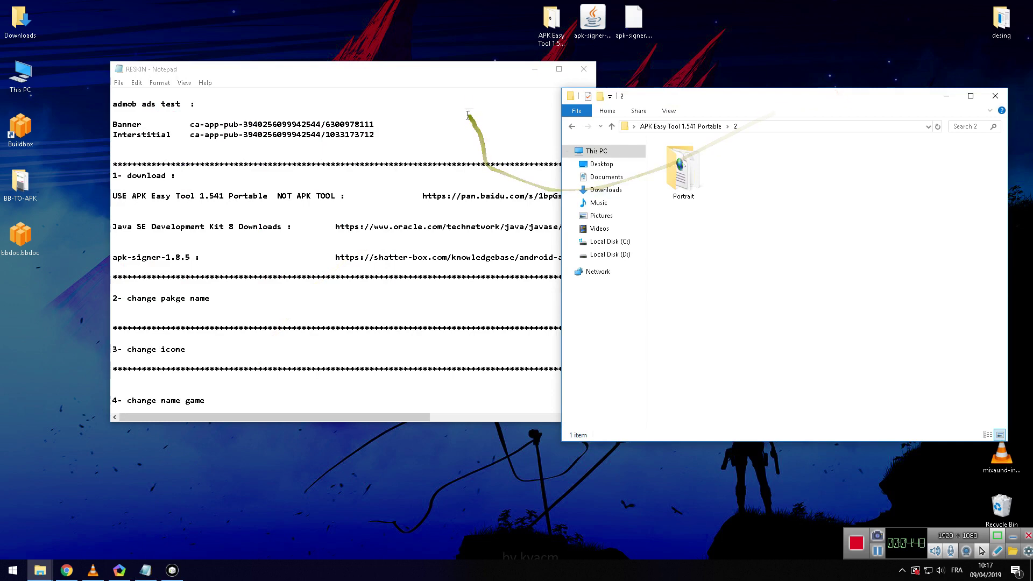
drag(450, 69, 361, 62)
double_click(684, 191)
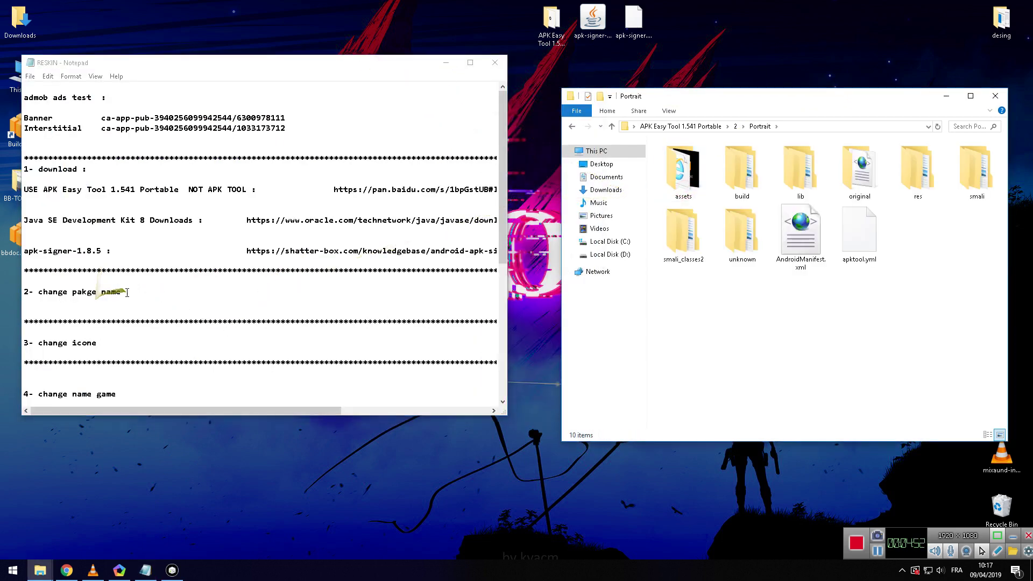
drag(127, 293, 96, 292)
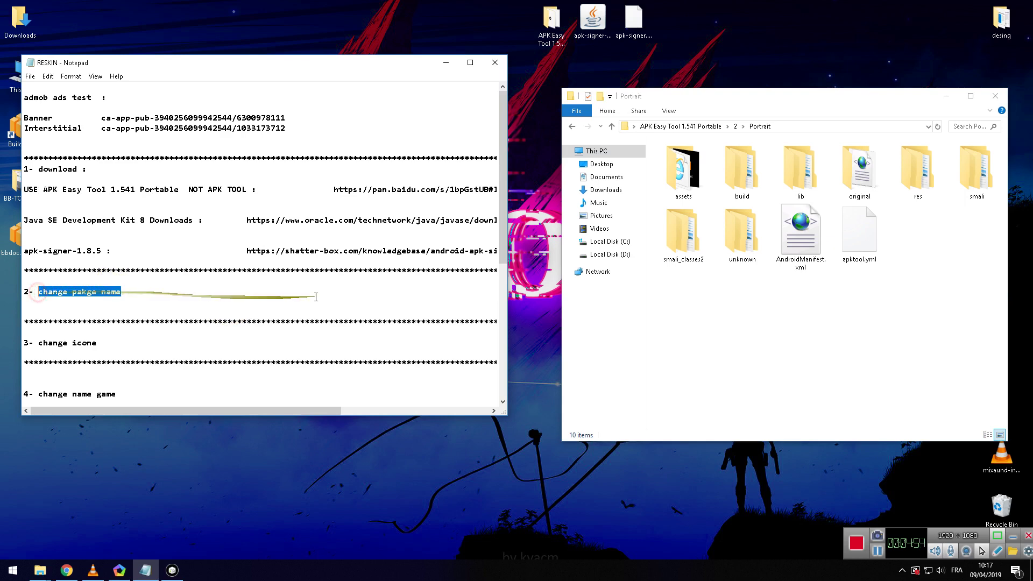
- Open Portrait's AndroidManifest.xml in Notepad++ to view the package com.your.pakgename
right_click(799, 240)
click(824, 294)
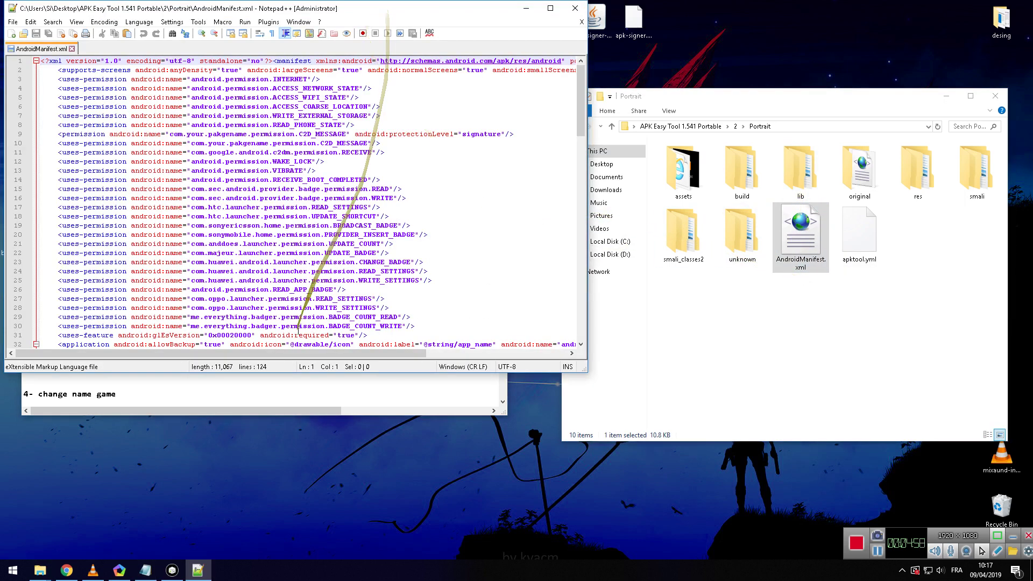
drag(309, 353, 487, 353)
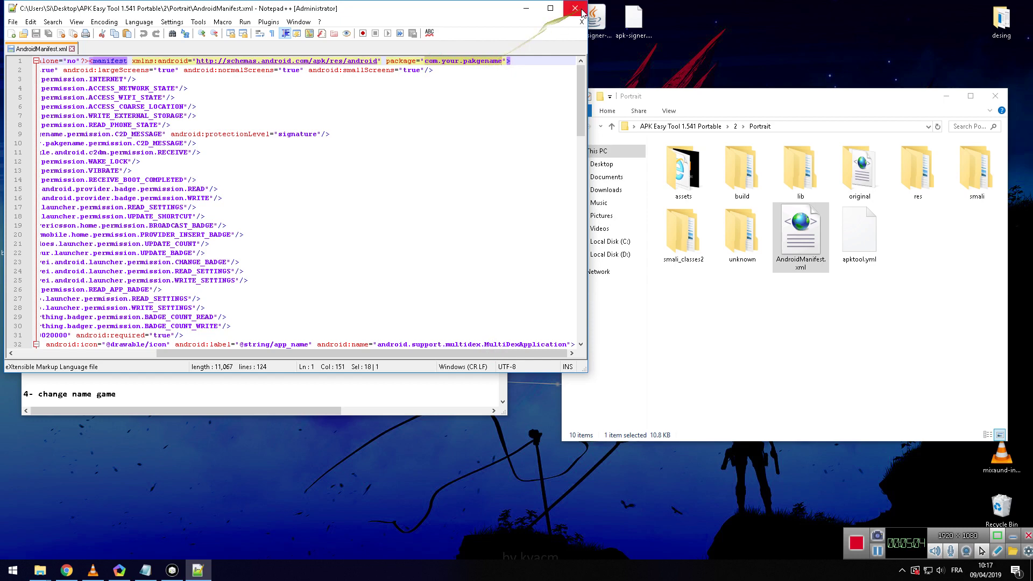
- Hide Notepad++, mark the 'change icone' note, and browse the res > drawable-hdpi images
click(529, 7)
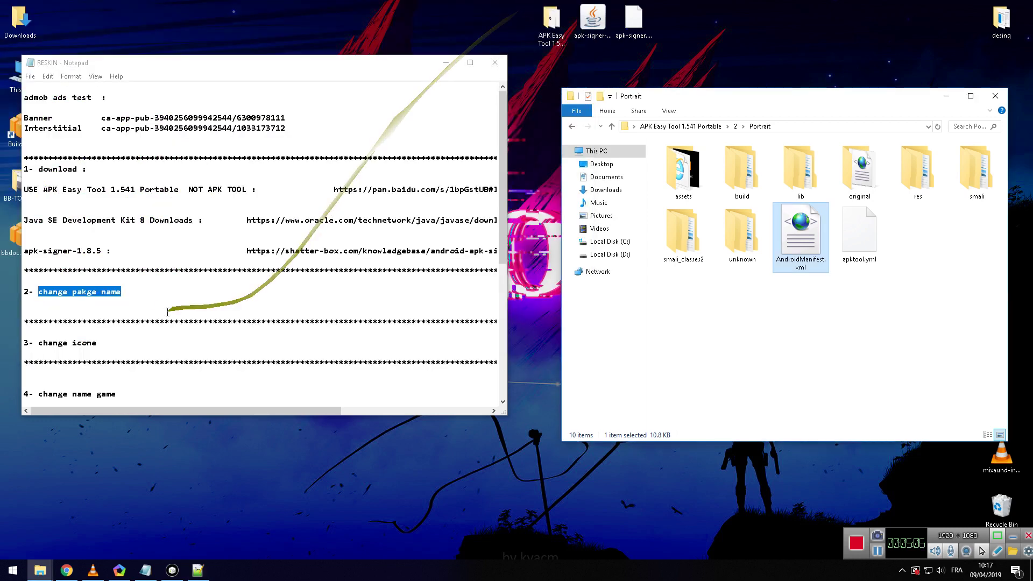
drag(38, 342, 99, 343)
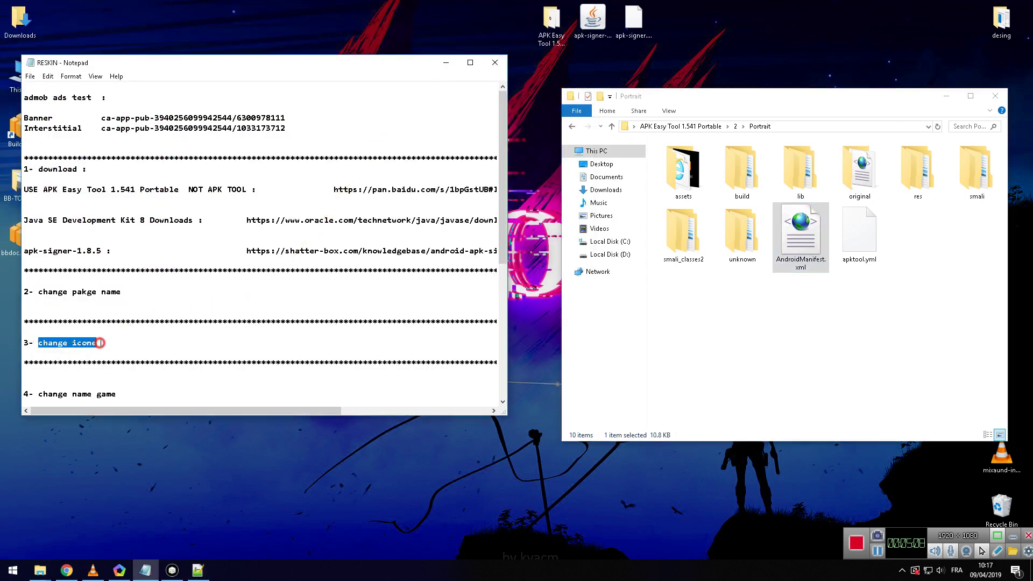
double_click(909, 191)
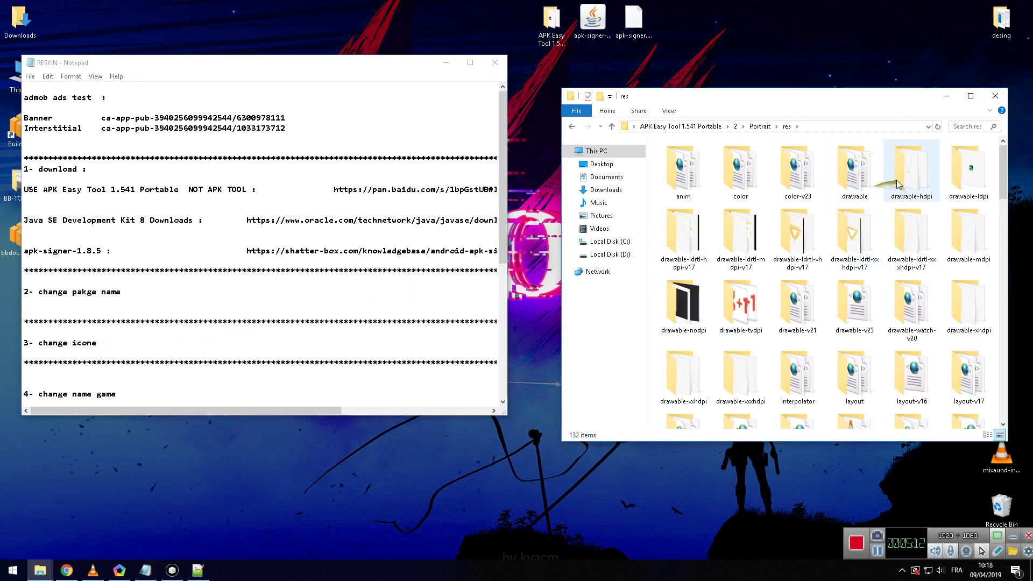
double_click(908, 181)
scroll(841, 267, down, 1)
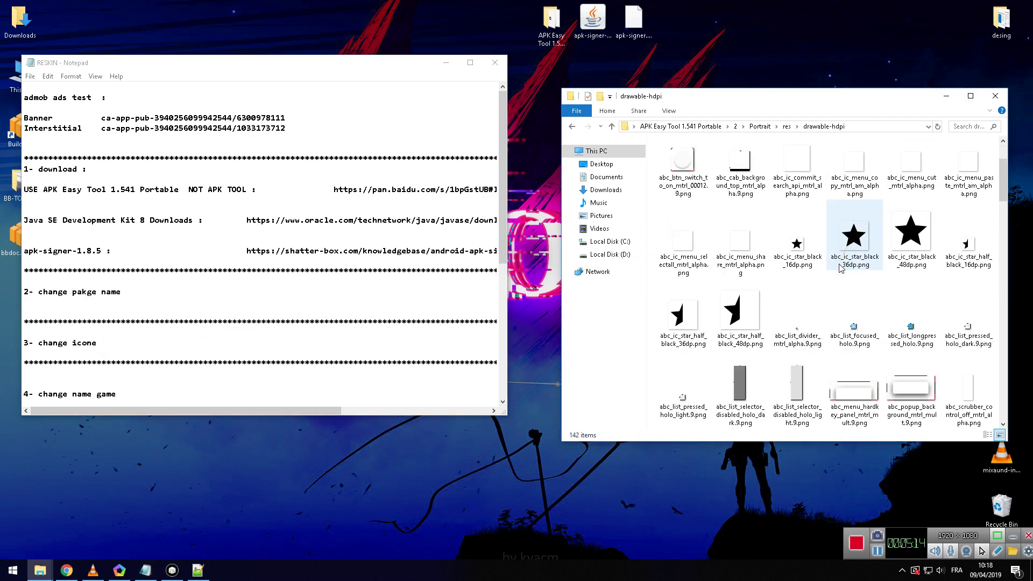
scroll(838, 263, down, 5)
scroll(838, 264, down, 5)
scroll(767, 325, down, 2)
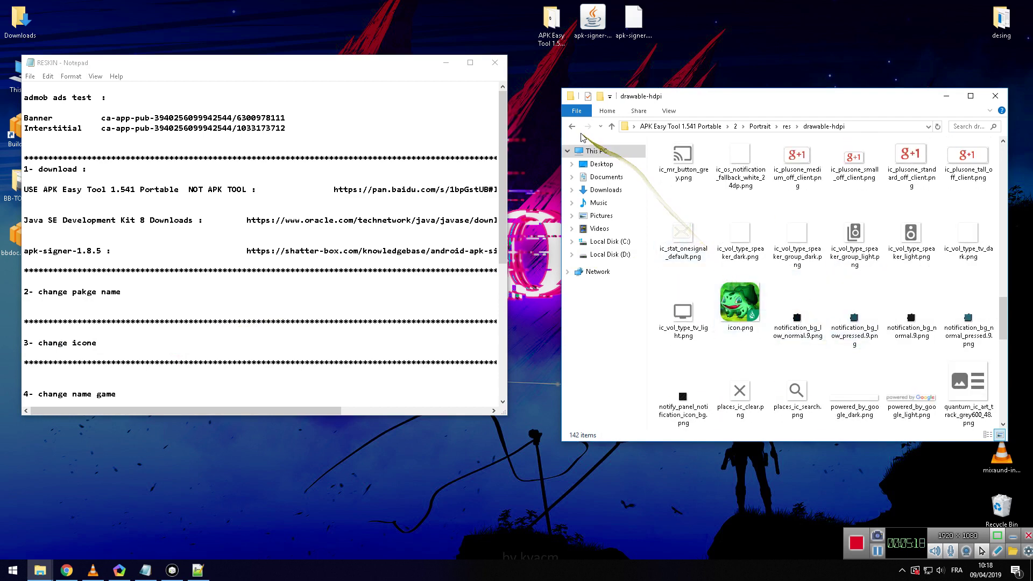
key(BackSpace)
- Check the drawable-ldpi and drawable-mdpi icon images, then return to the Portrait folder
double_click(967, 180)
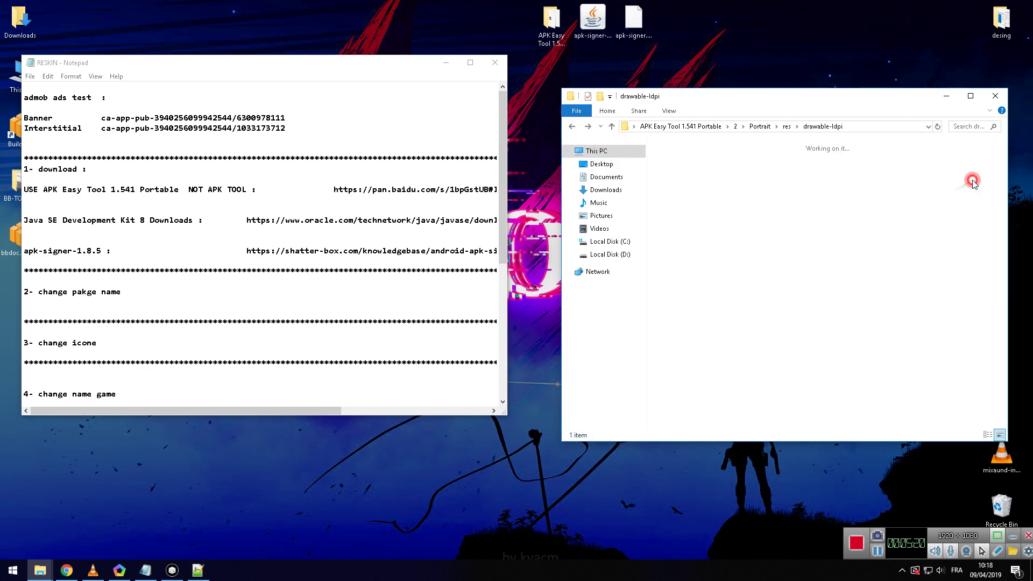
click(574, 127)
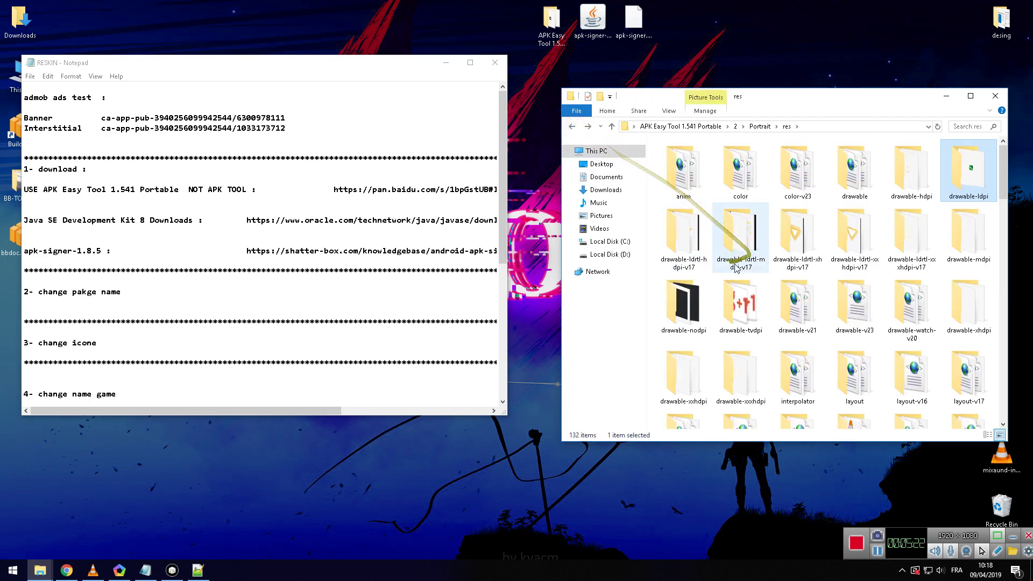
double_click(963, 246)
scroll(827, 299, down, 5)
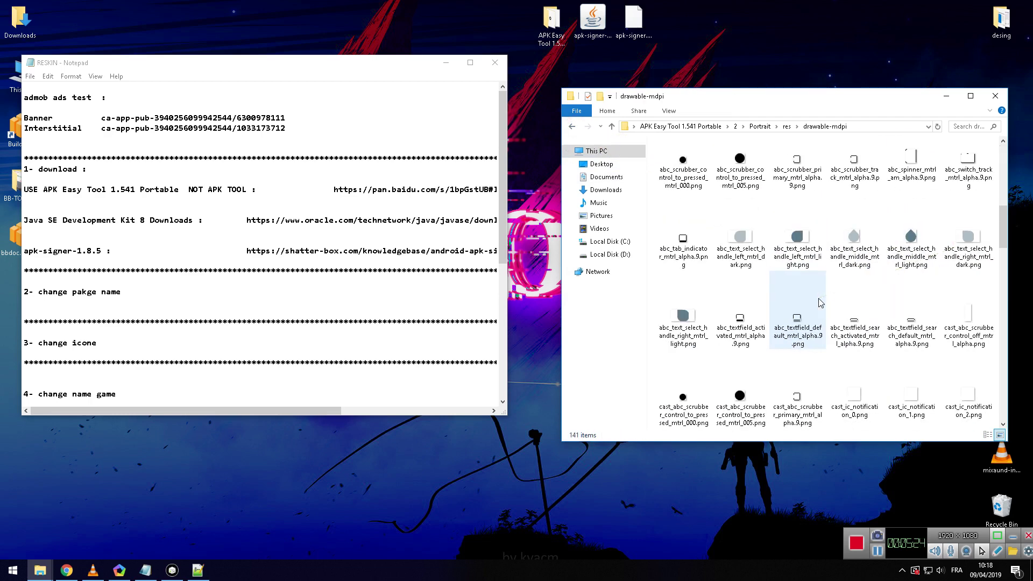
scroll(823, 302, down, 5)
scroll(823, 301, down, 5)
scroll(821, 303, up, 2)
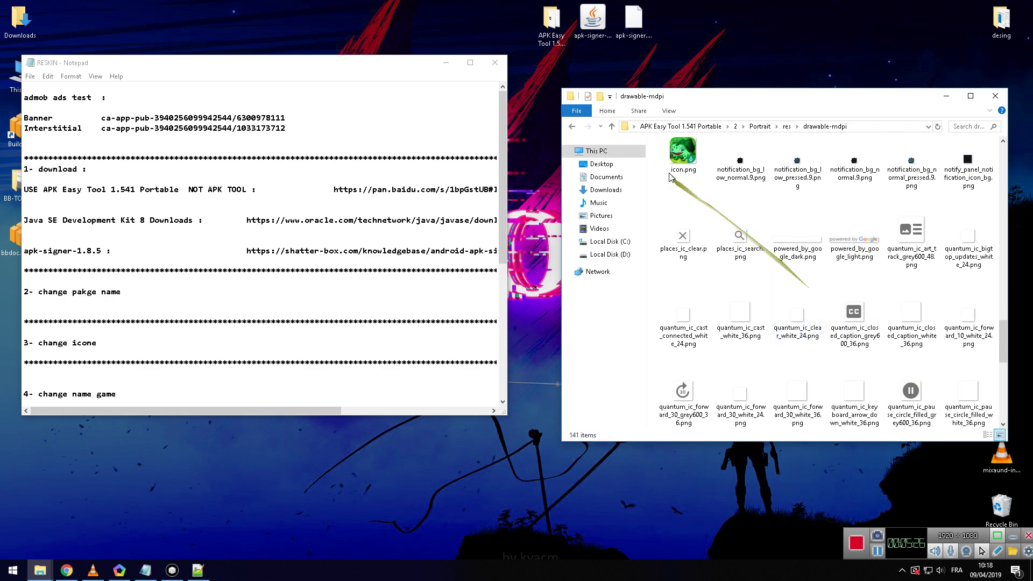
click(573, 128)
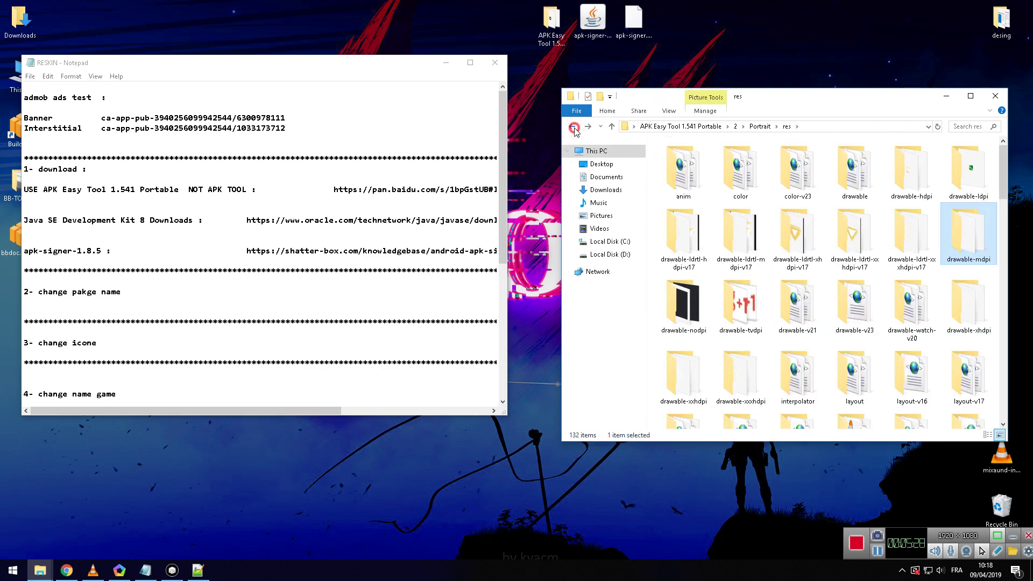
click(575, 128)
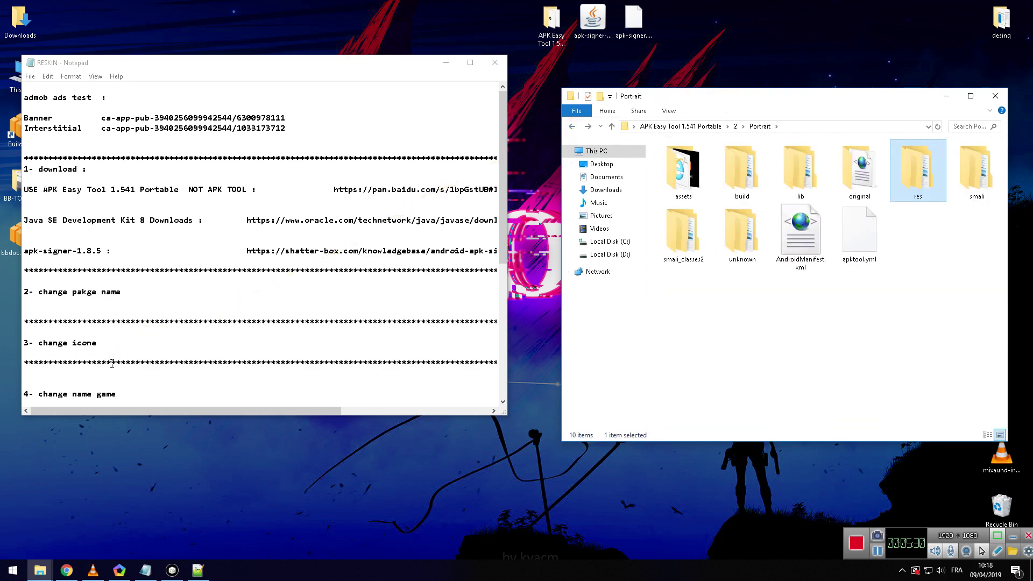
scroll(112, 364, down, 1)
- Mark 'change name game' in the notes and open Portrait's res > values folder to reach strings.xml
drag(39, 366, 56, 365)
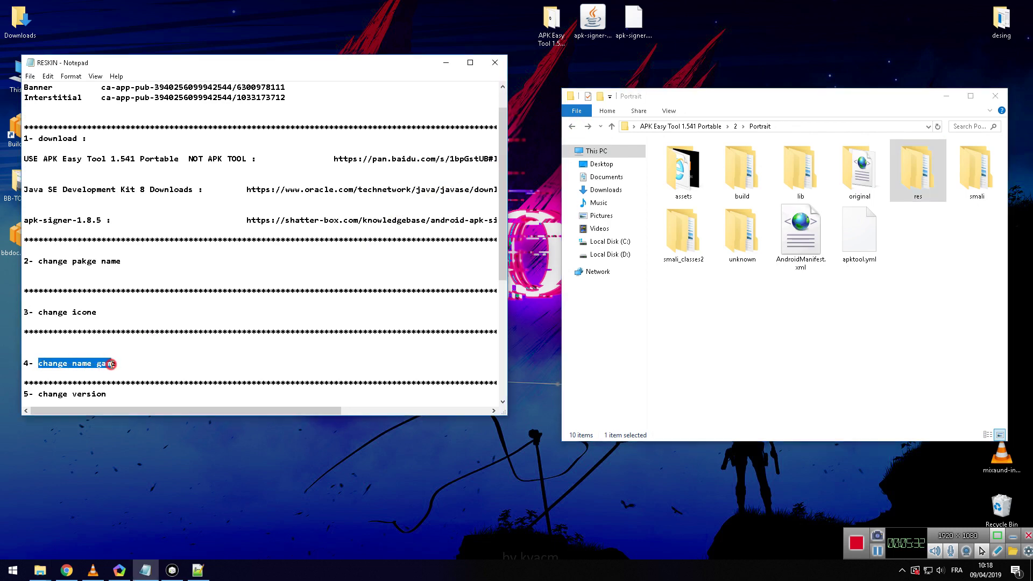
click(819, 286)
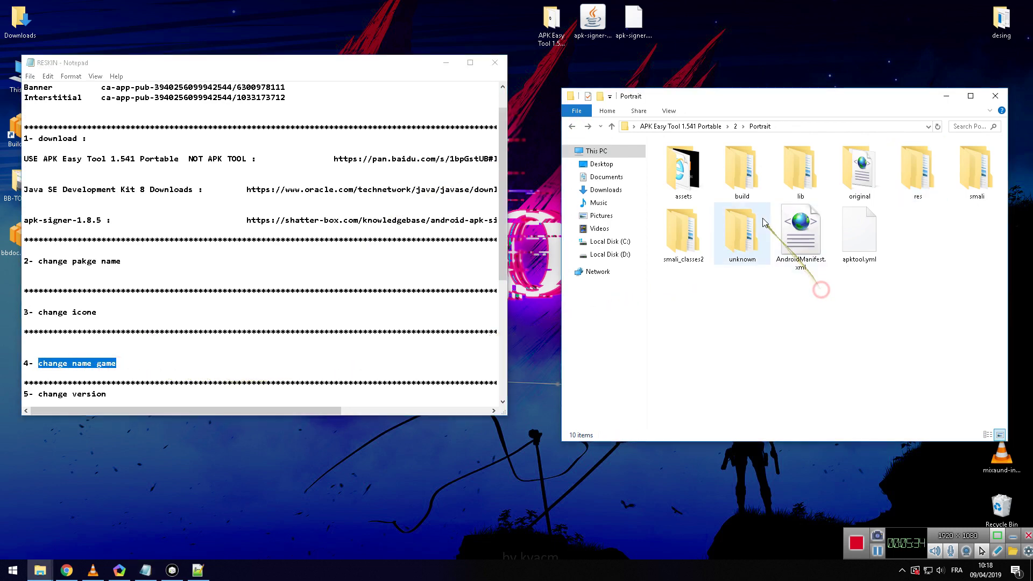
click(924, 192)
double_click(924, 192)
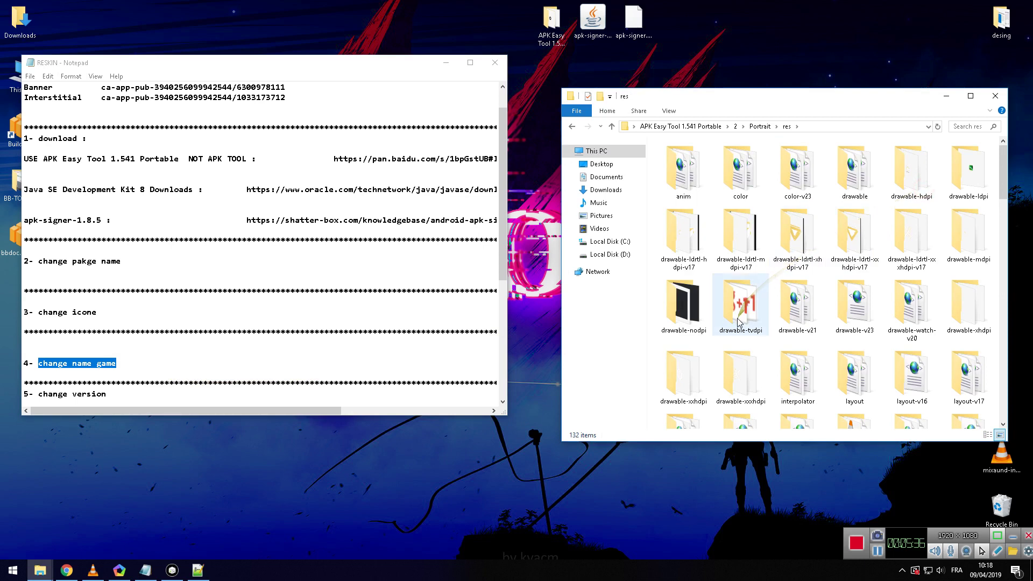
scroll(737, 320, down, 5)
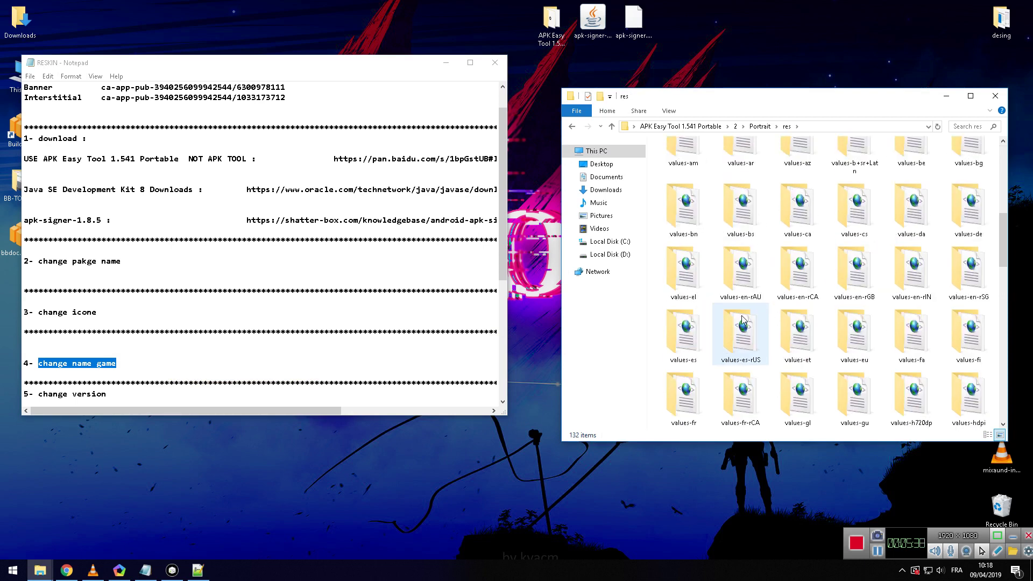
scroll(741, 318, up, 3)
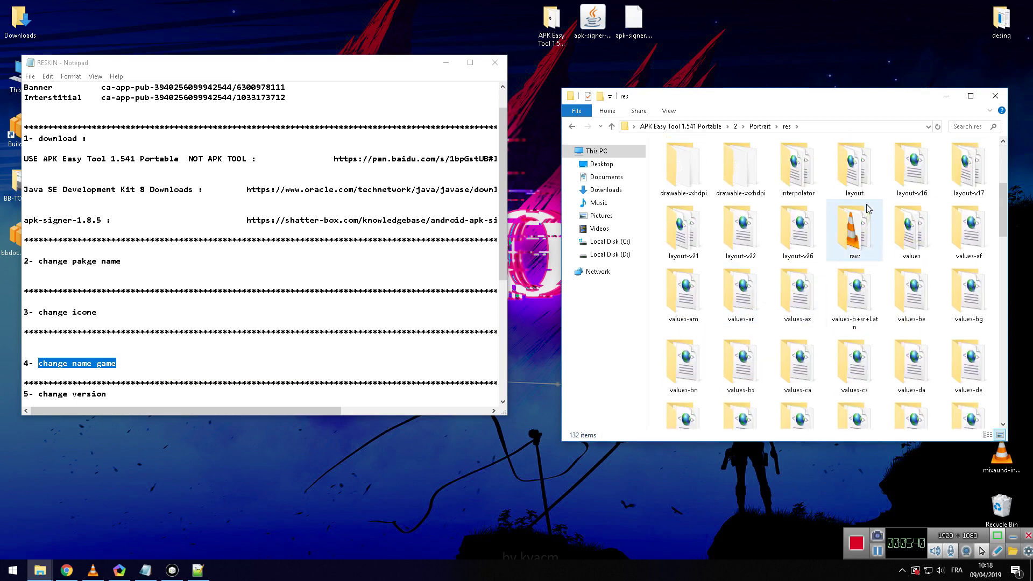
double_click(909, 227)
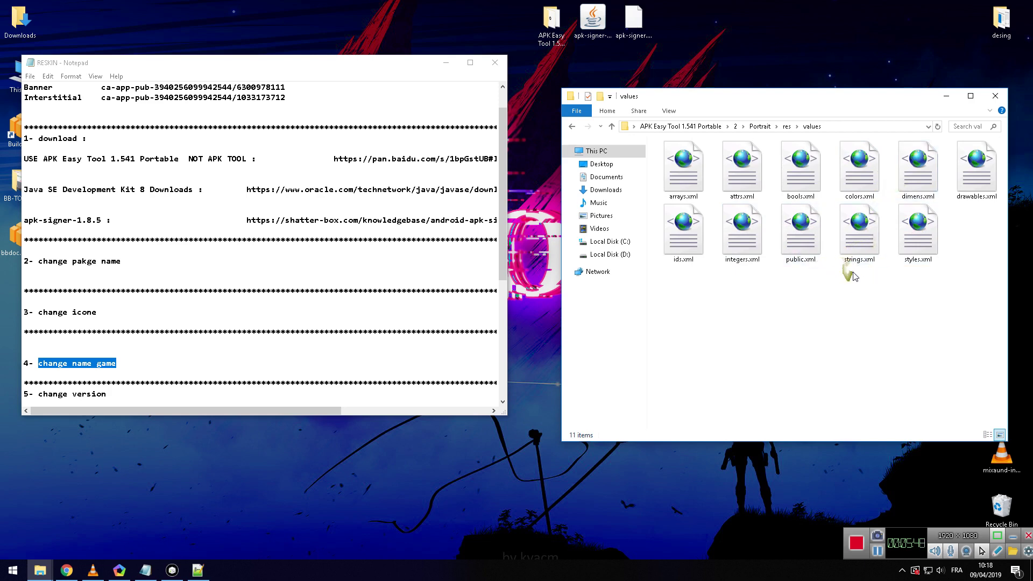
right_click(860, 232)
click(864, 285)
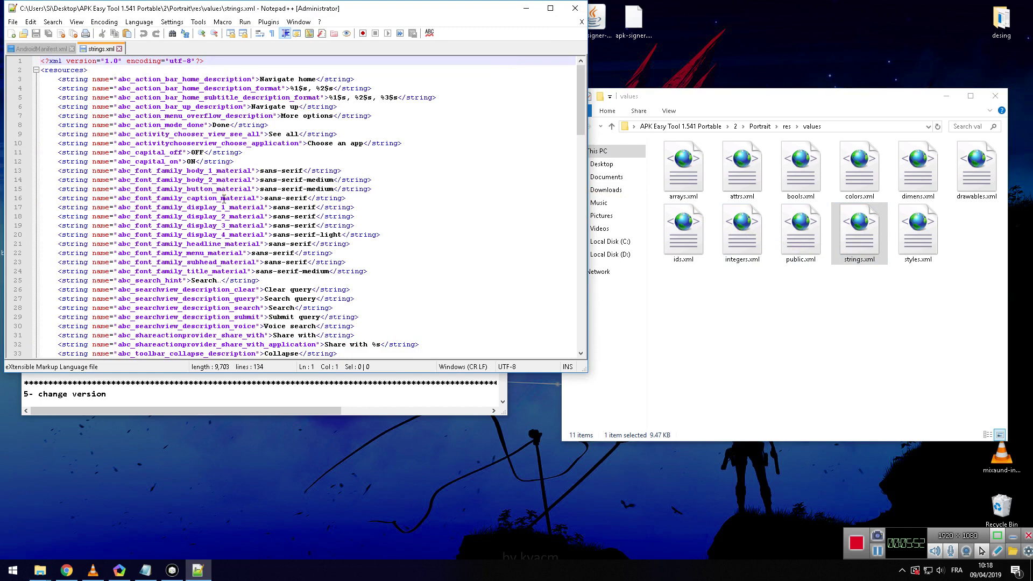
scroll(223, 200, down, 1)
scroll(224, 200, down, 2)
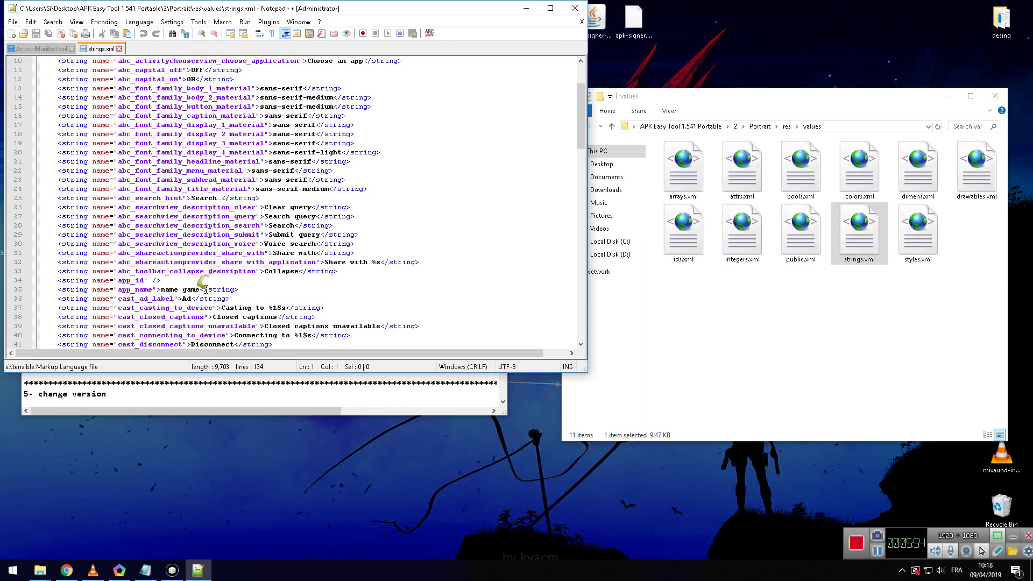
drag(237, 290, 121, 290)
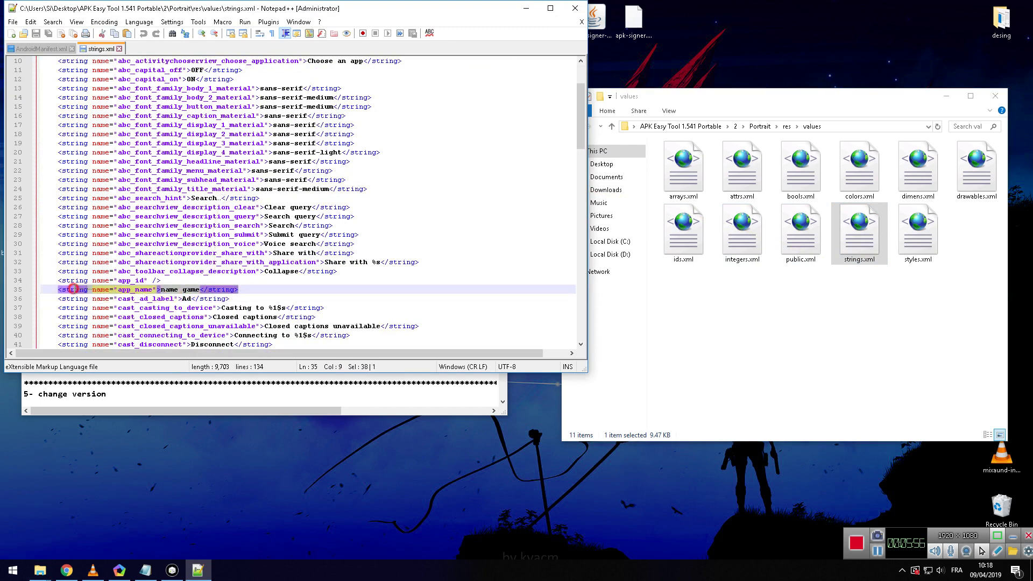
click(199, 290)
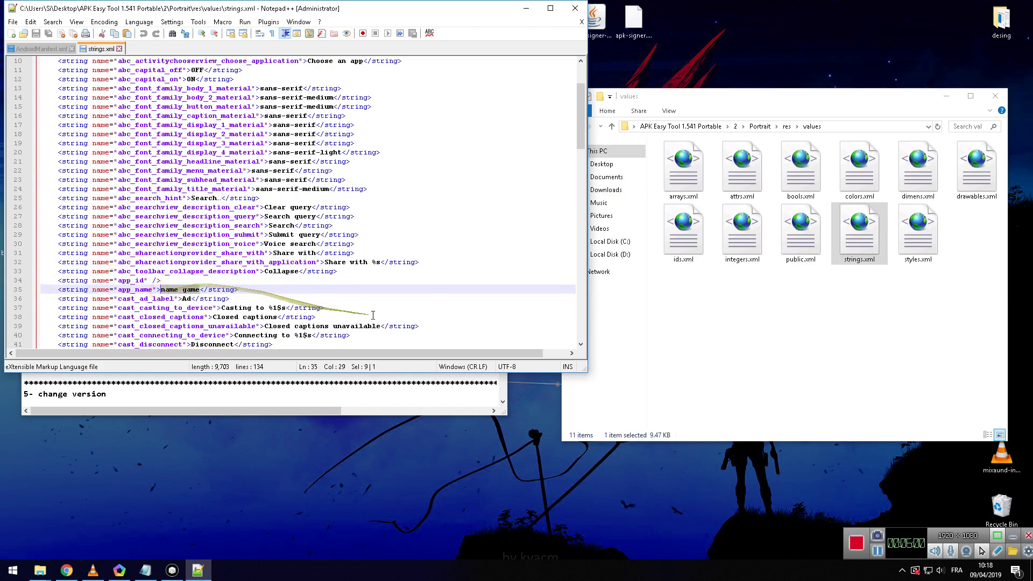
click(574, 8)
- Mark the 'change version' note, open Portrait's apktool.yml to check versionCode 1 and versionName 1.0, then close it
scroll(202, 296, down, 2)
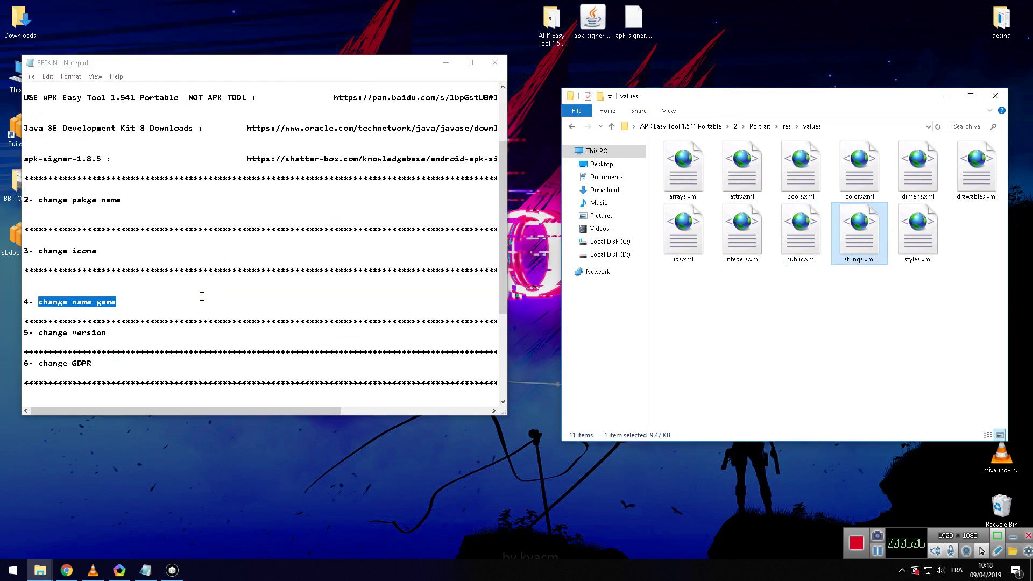
drag(106, 334, 63, 334)
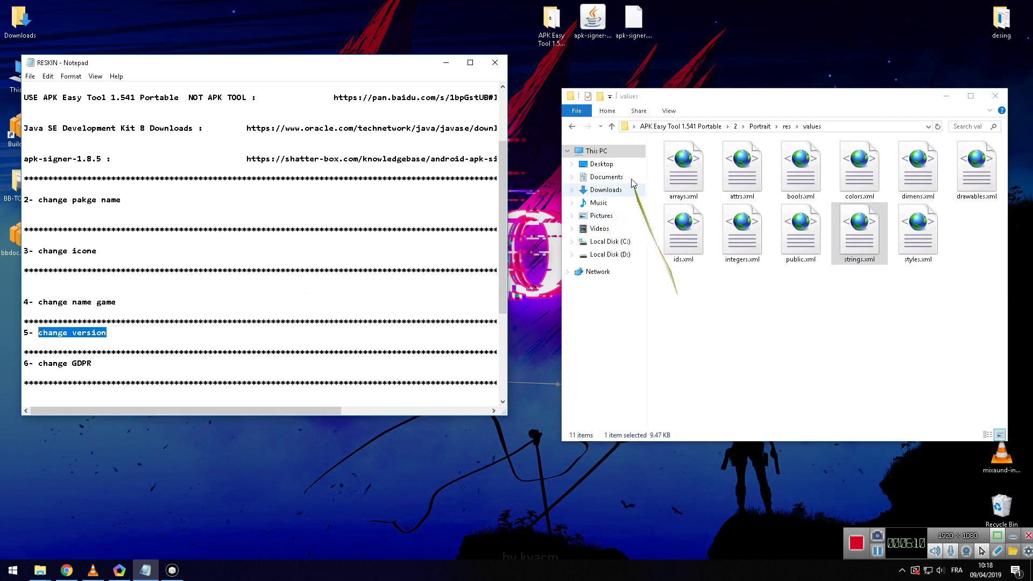
click(673, 126)
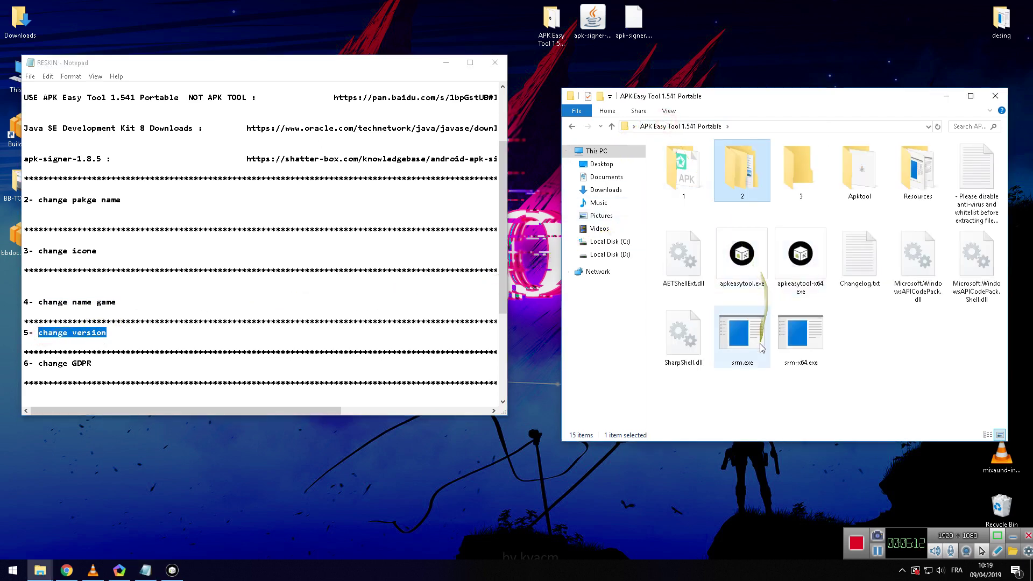
double_click(738, 191)
double_click(683, 168)
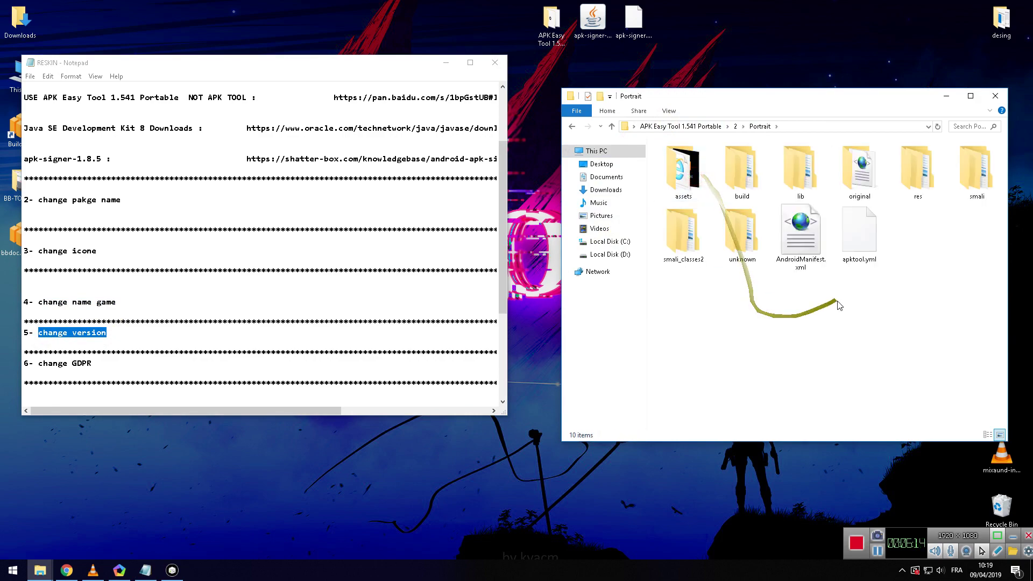
right_click(858, 257)
click(871, 269)
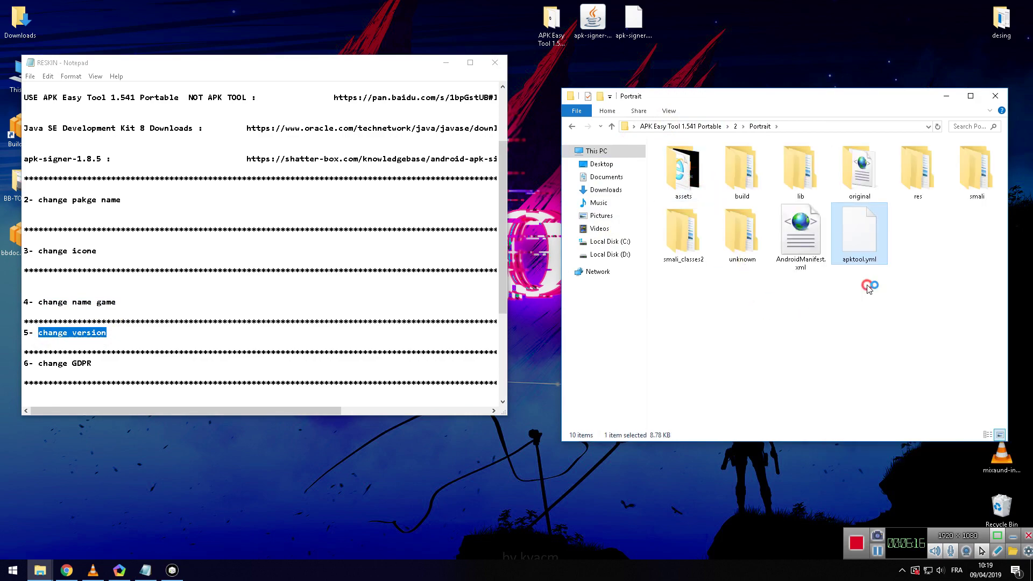
drag(580, 97, 581, 326)
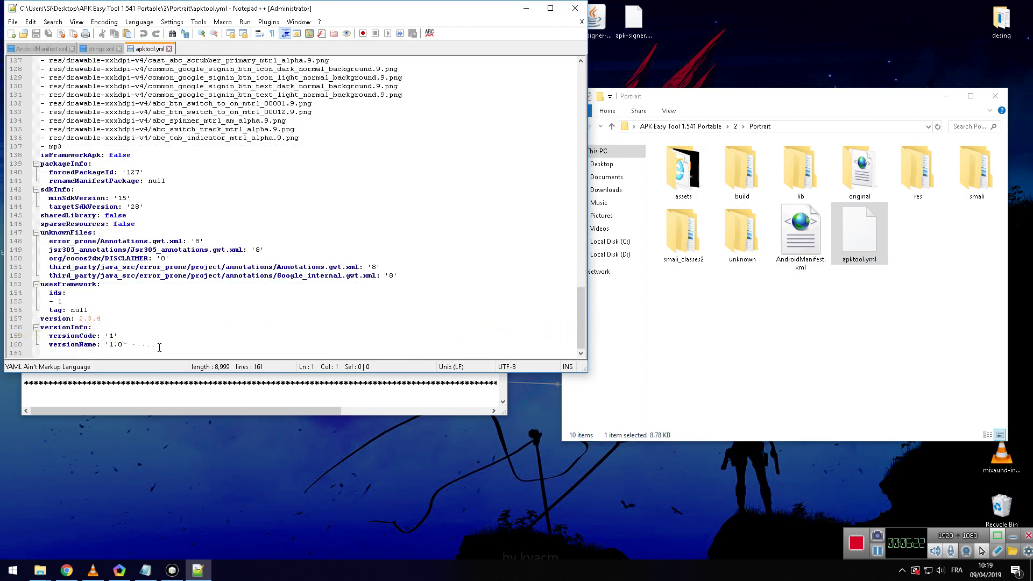
click(575, 8)
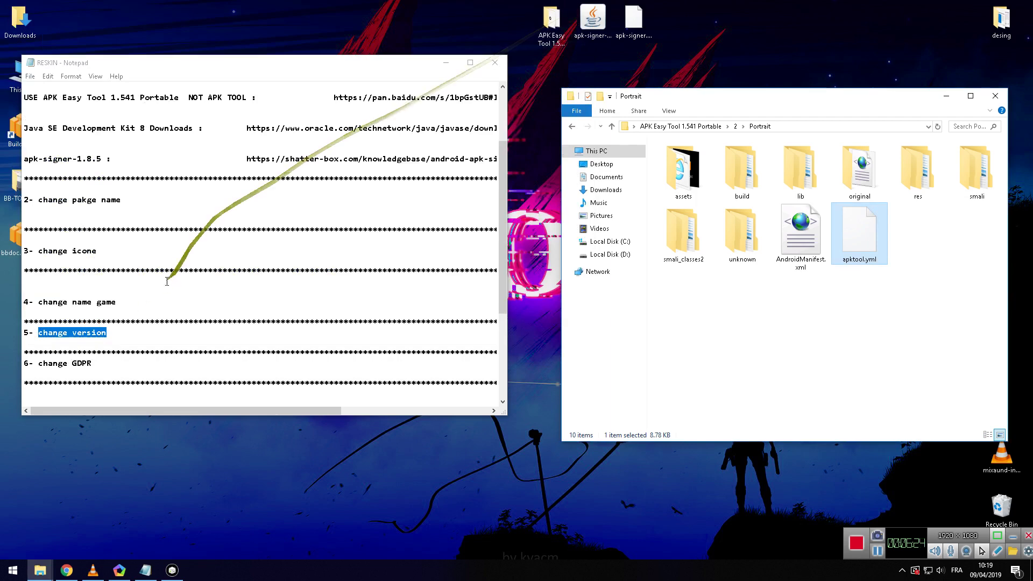
- Mark the 'change GDPR' note, open AndroidManifest.xml in Notepad++, and aim Find in Files at the Portrait folder
scroll(78, 367, down, 1)
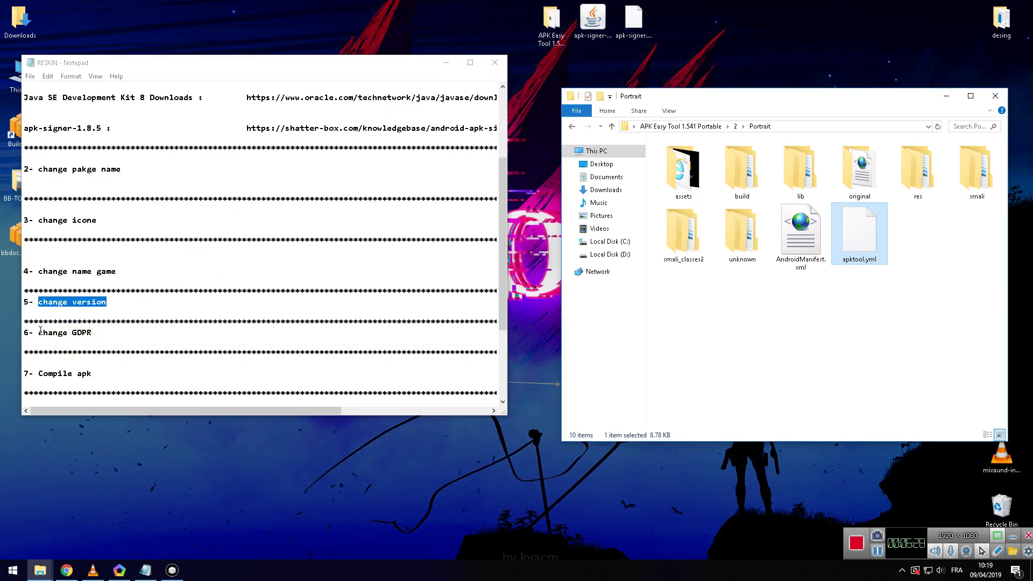
drag(37, 331, 91, 333)
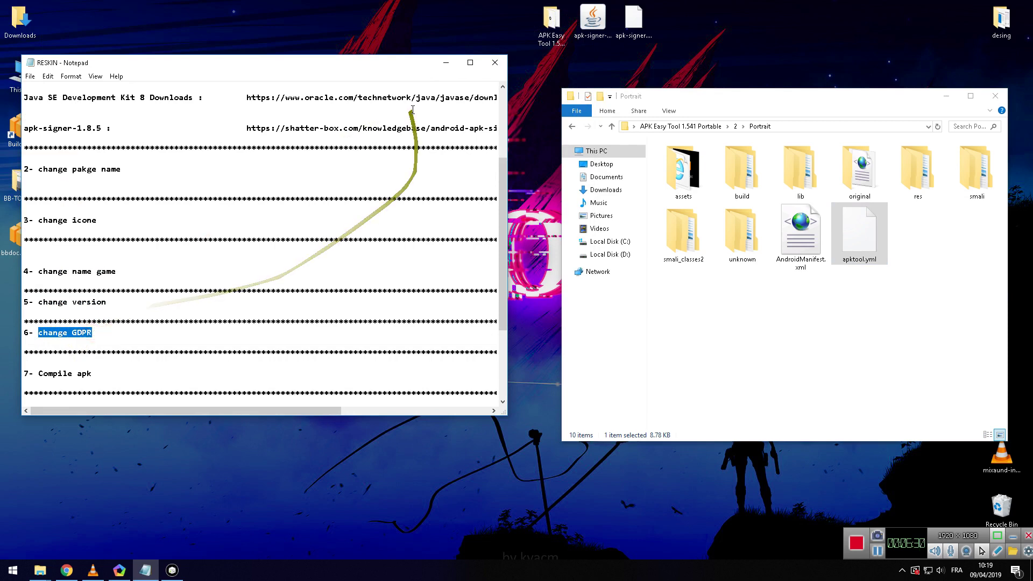
right_click(797, 243)
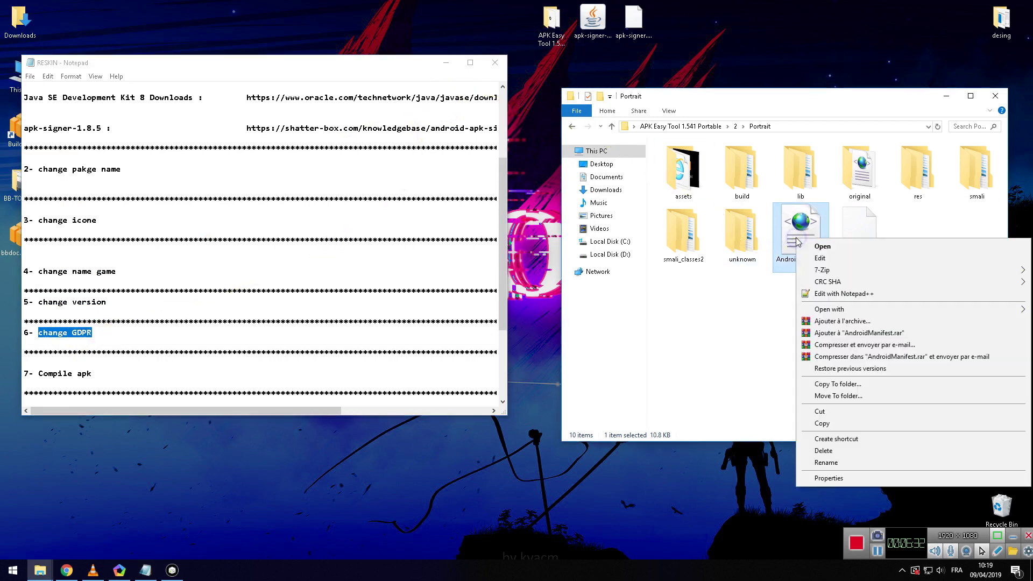
click(831, 293)
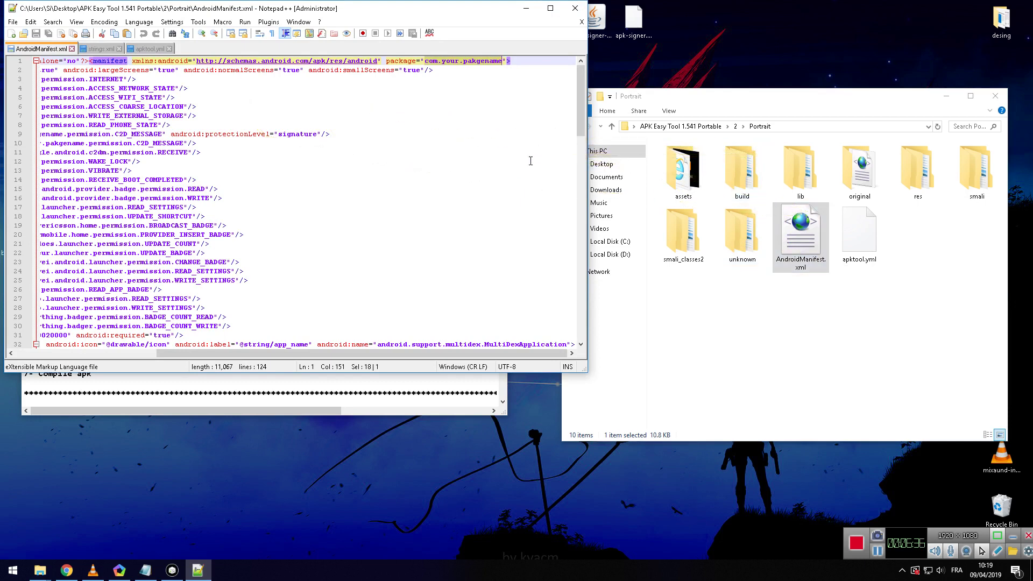
key(ctrl+f)
click(207, 124)
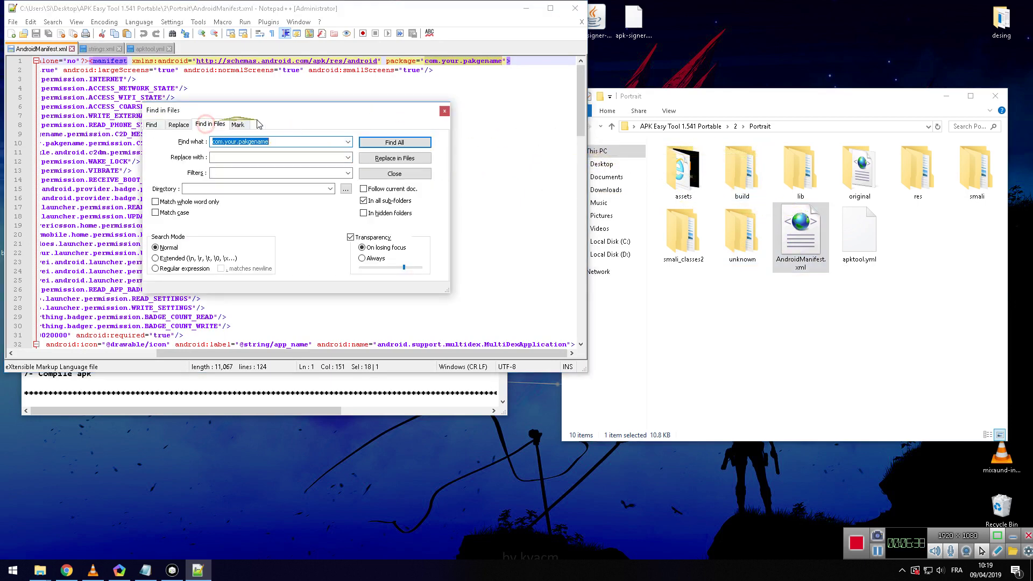
right_click(789, 126)
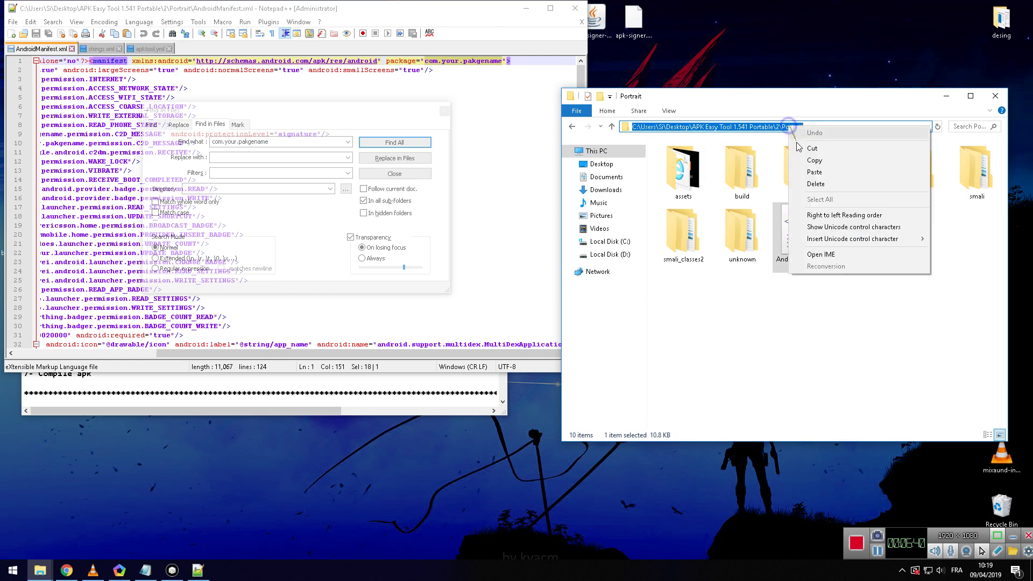
click(802, 157)
click(263, 190)
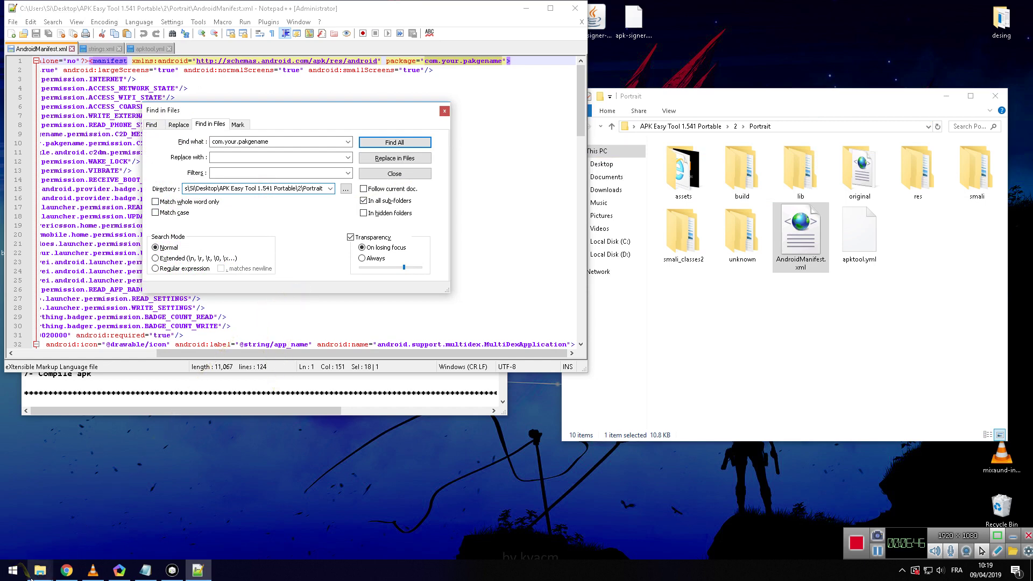
- Open gdpr.txt in the BB-TO-APK folder and copy the AdMob publisher ID
click(41, 570)
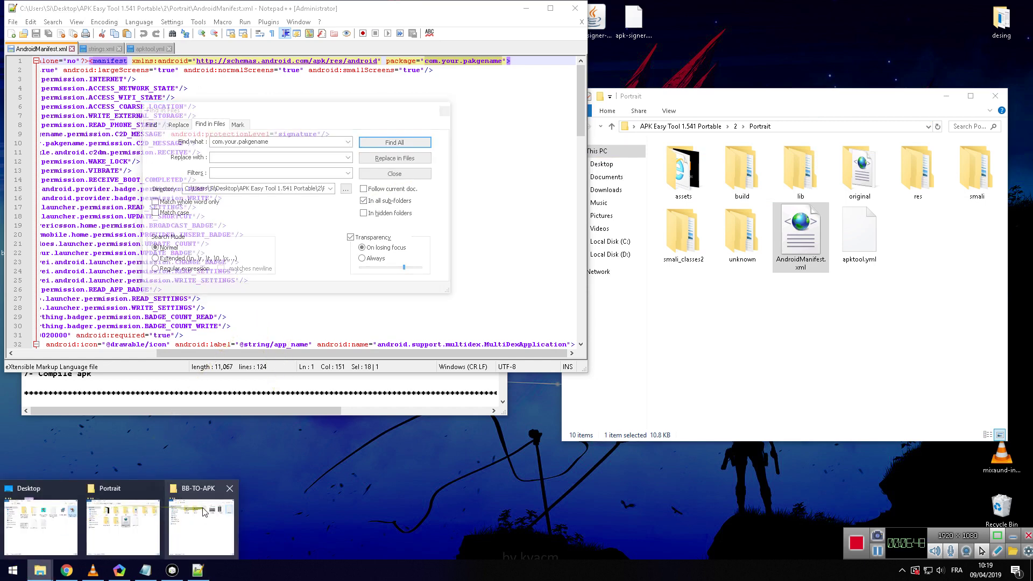
click(204, 512)
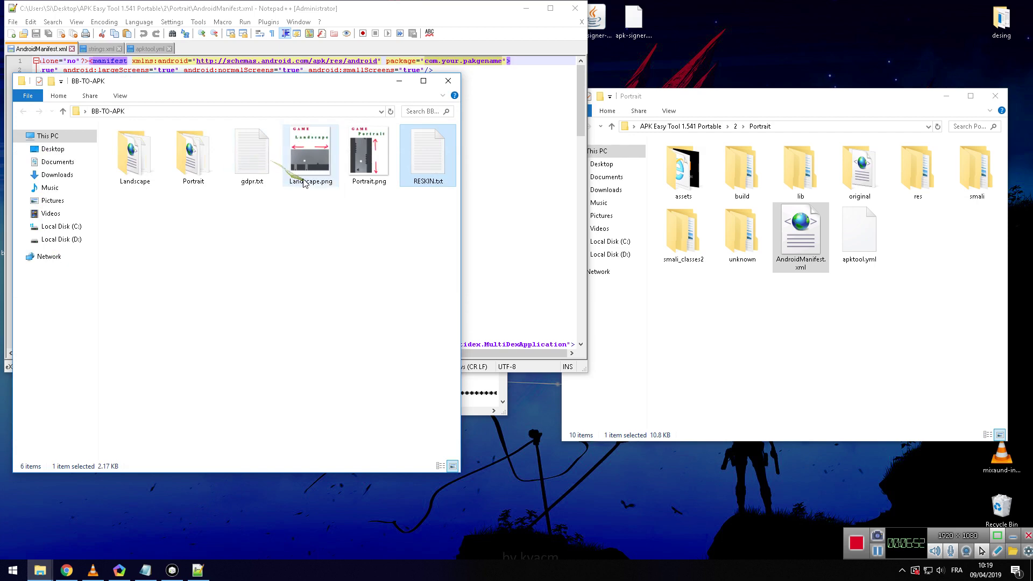
double_click(256, 161)
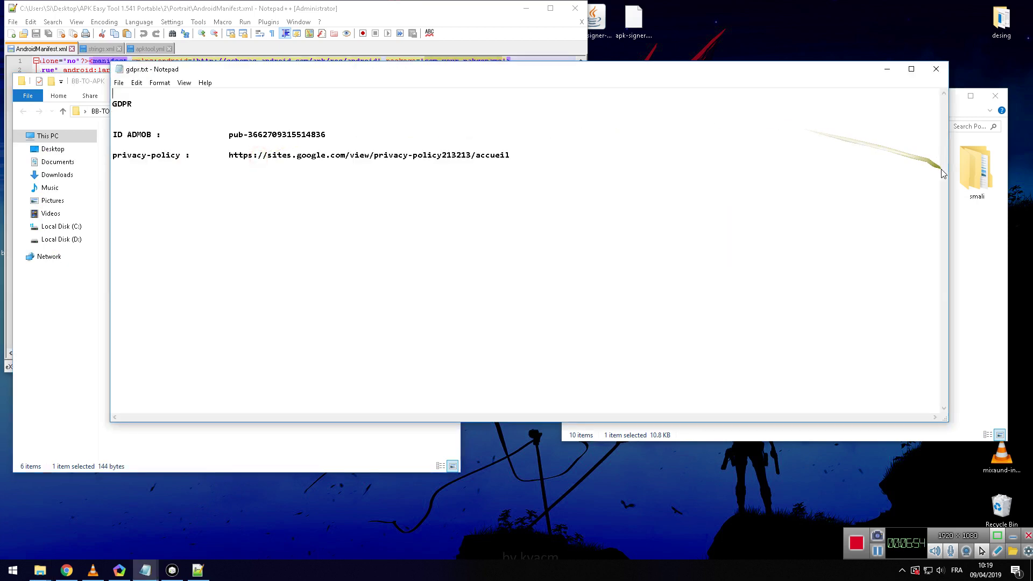
drag(949, 177, 592, 177)
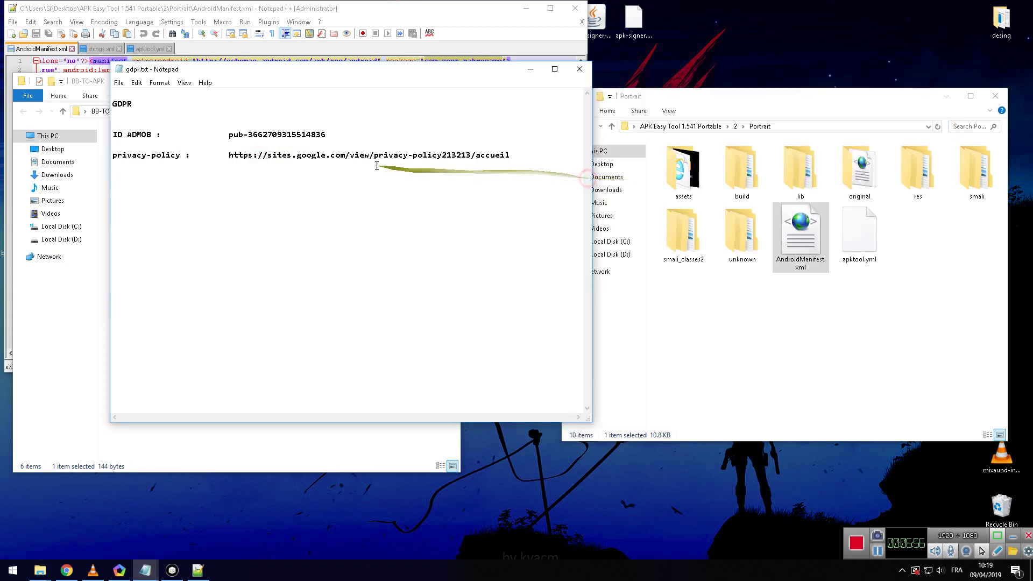
drag(327, 134, 259, 133)
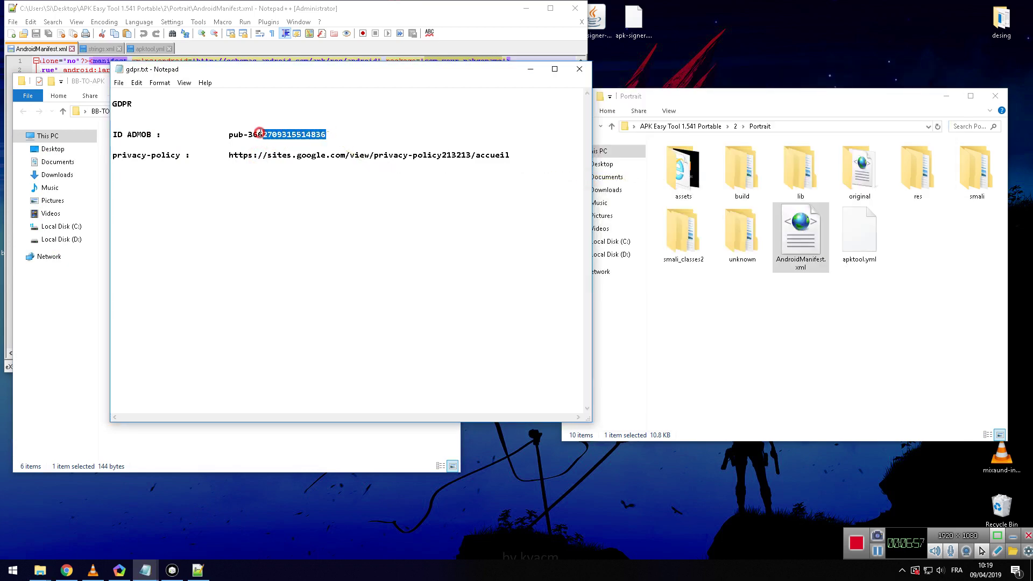
right_click(231, 134)
click(271, 166)
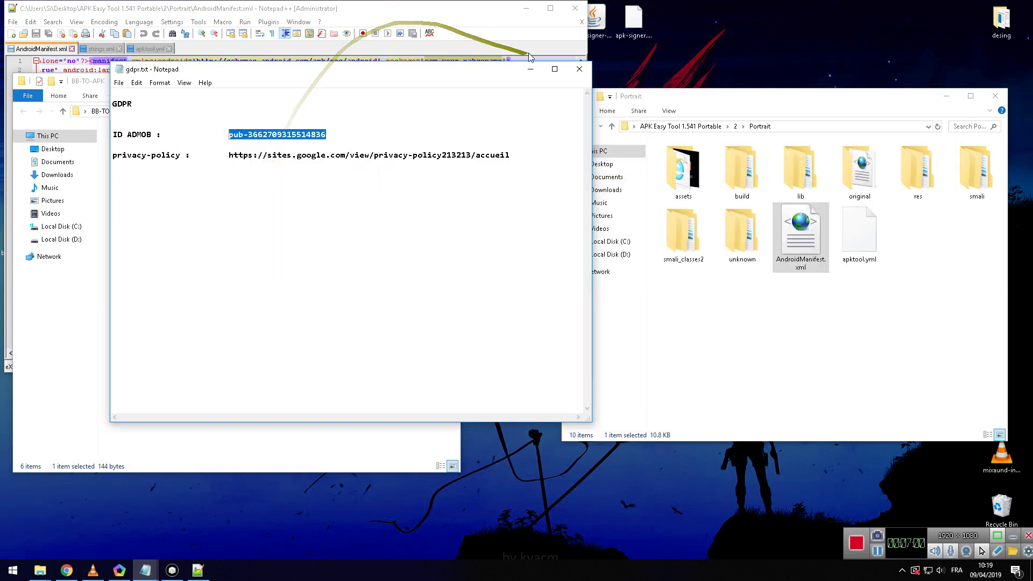
- Paste the AdMob ID into Notepad++'s Find what field, replacing the old package-name text
click(532, 71)
click(495, 169)
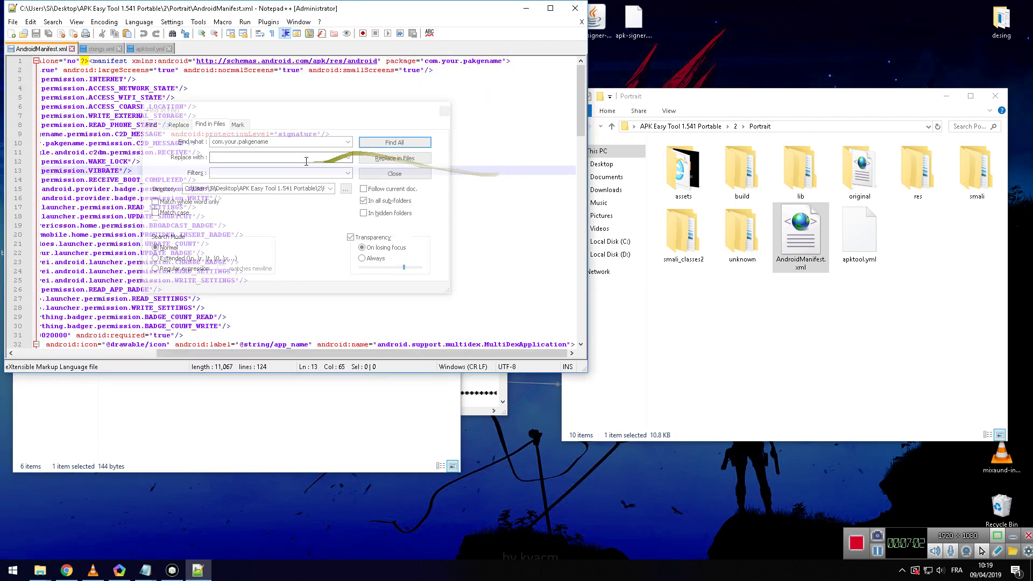
click(276, 142)
drag(290, 143, 145, 133)
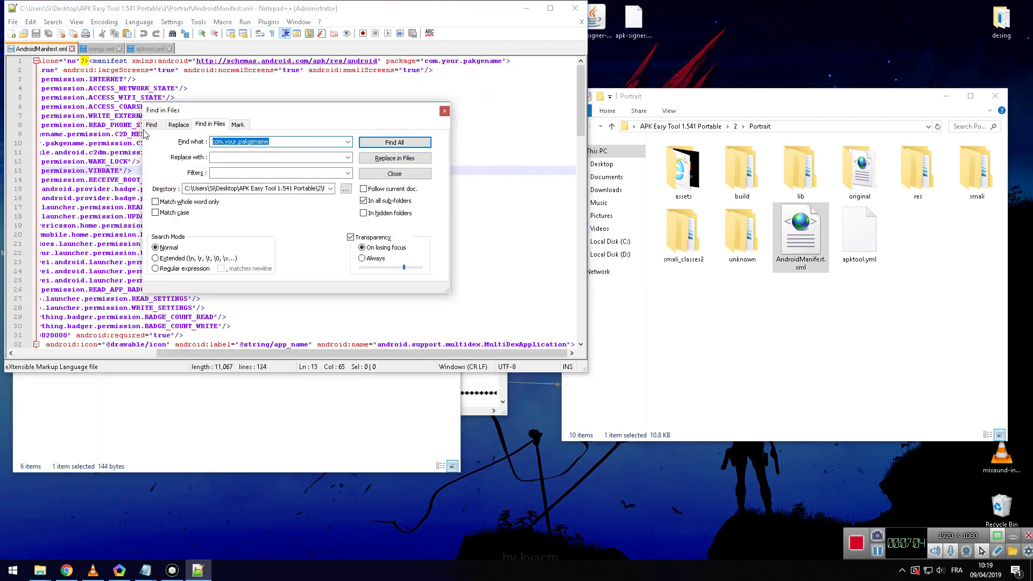
key(ctrl+v)
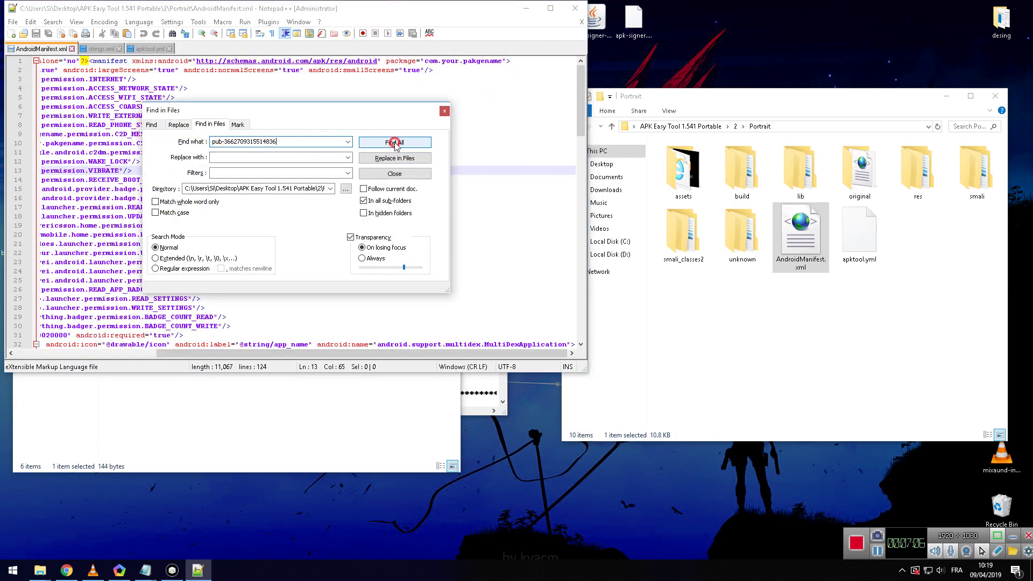
- Find the AdMob ID across the project and open its hit in PTPlayer.smali at line 392
click(395, 144)
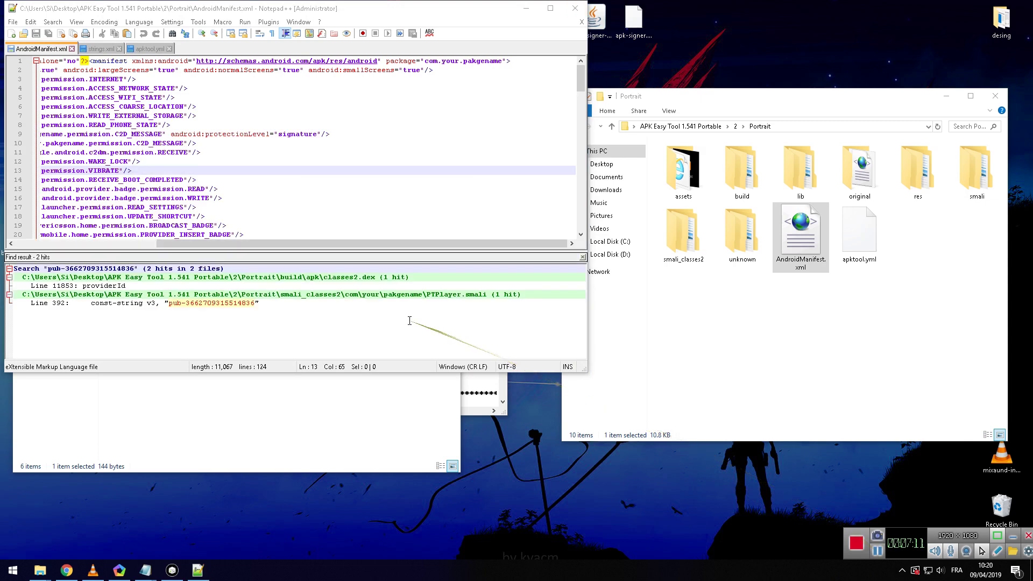
double_click(205, 304)
click(176, 162)
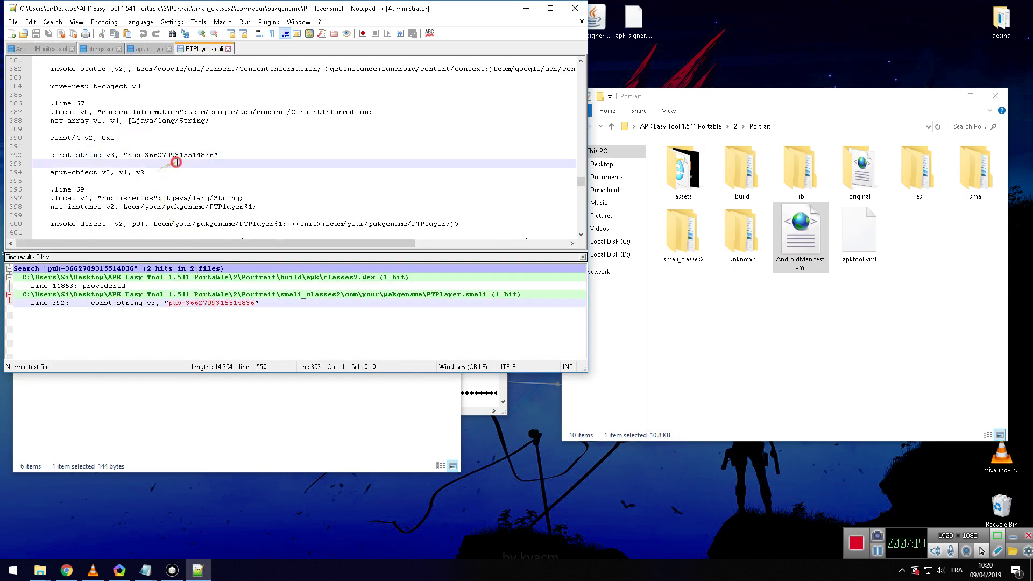
drag(217, 155, 196, 155)
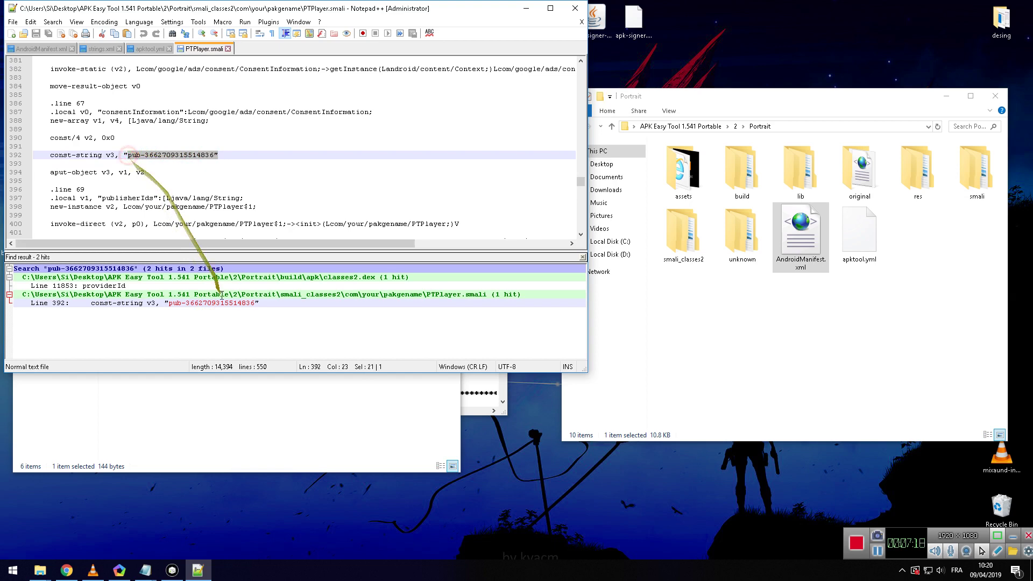
- Copy the privacy-policy URL from the gdpr.txt notes
click(203, 423)
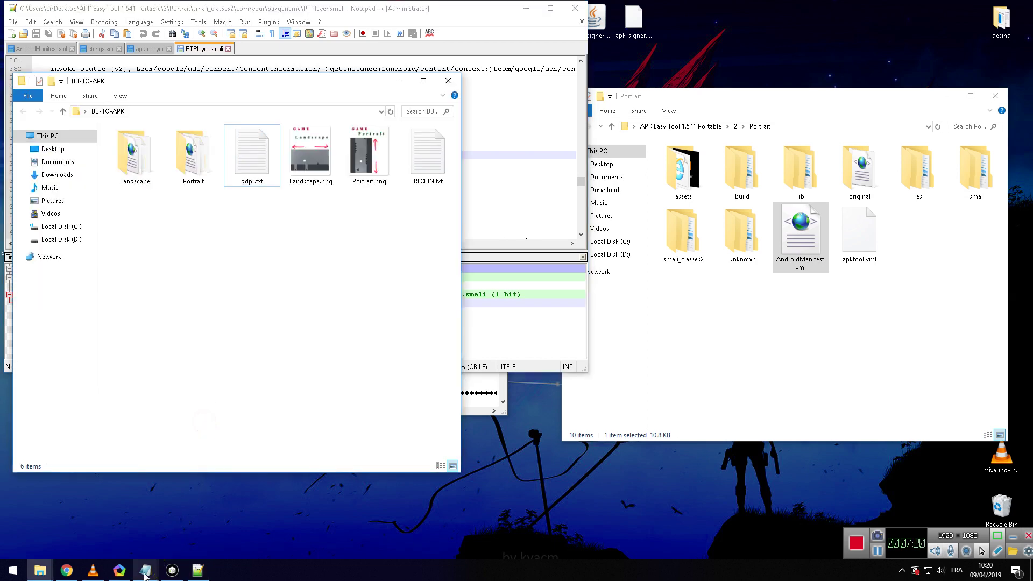
mouse_move(145, 576)
click(178, 538)
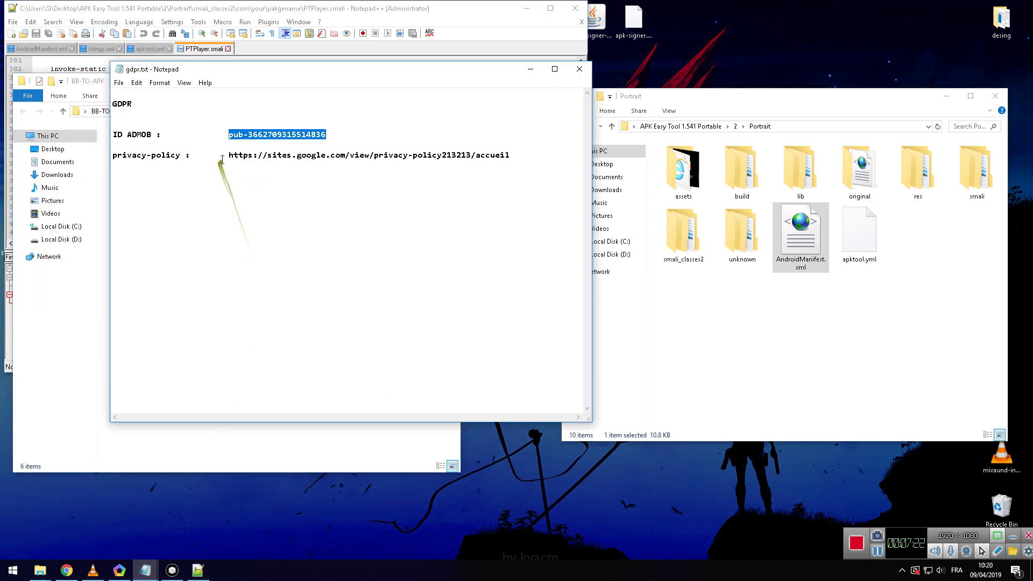
drag(226, 155, 504, 155)
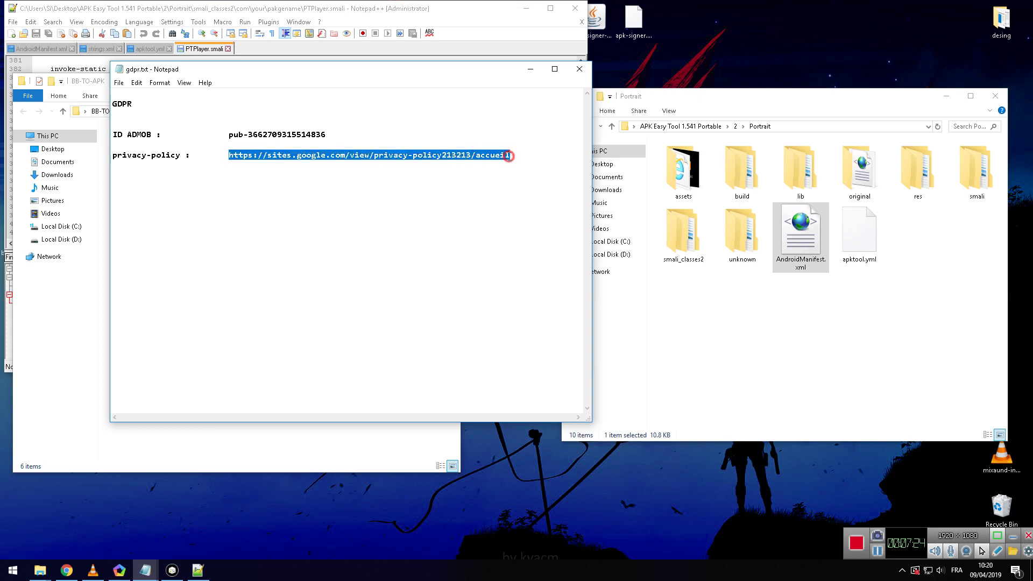
right_click(508, 155)
click(536, 189)
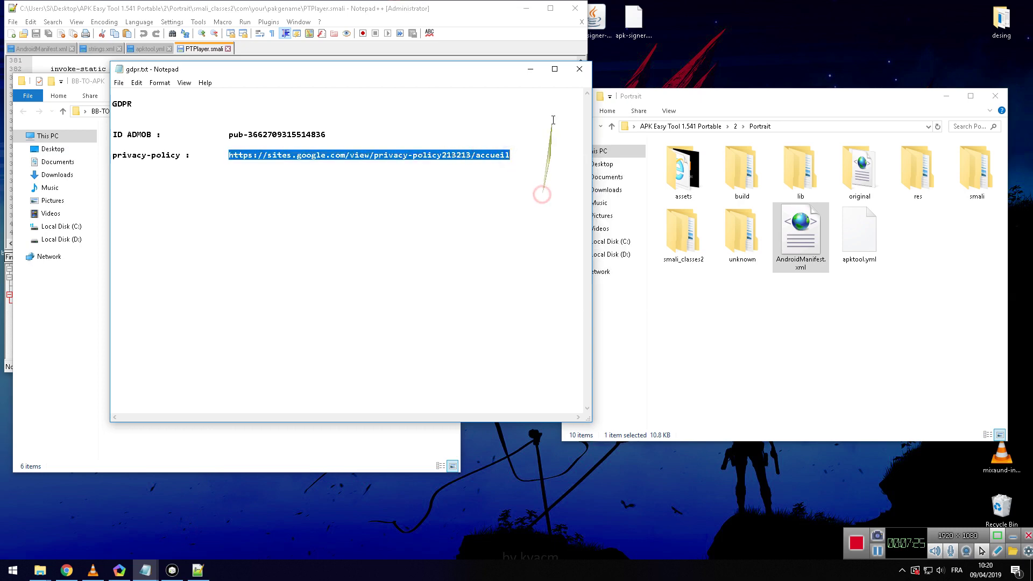
- Search the project for the privacy-policy URL, open its PTPlayer$1.smali hit at line 117, then close Notepad++
click(530, 69)
click(401, 86)
click(370, 158)
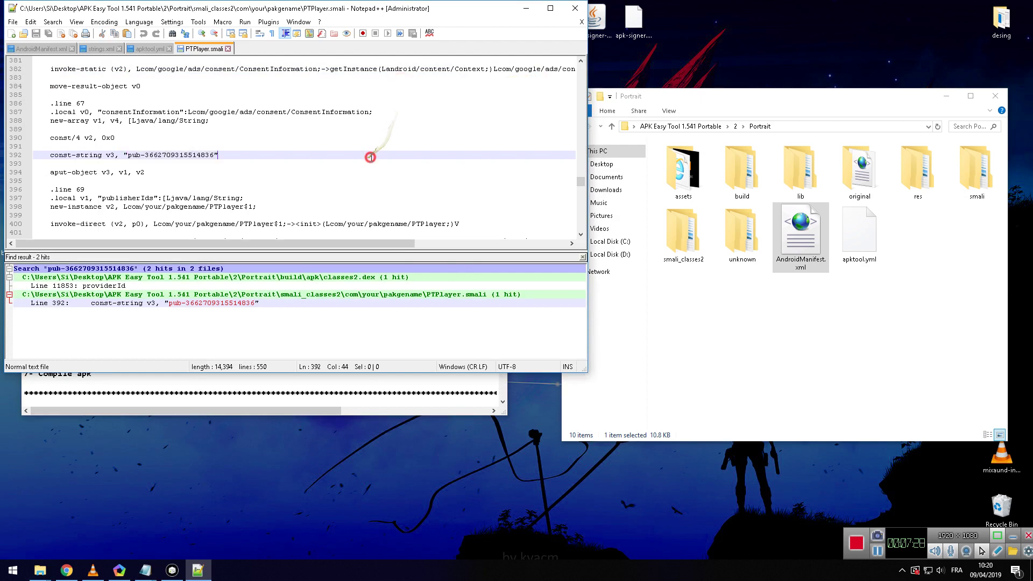
key(ctrl+f)
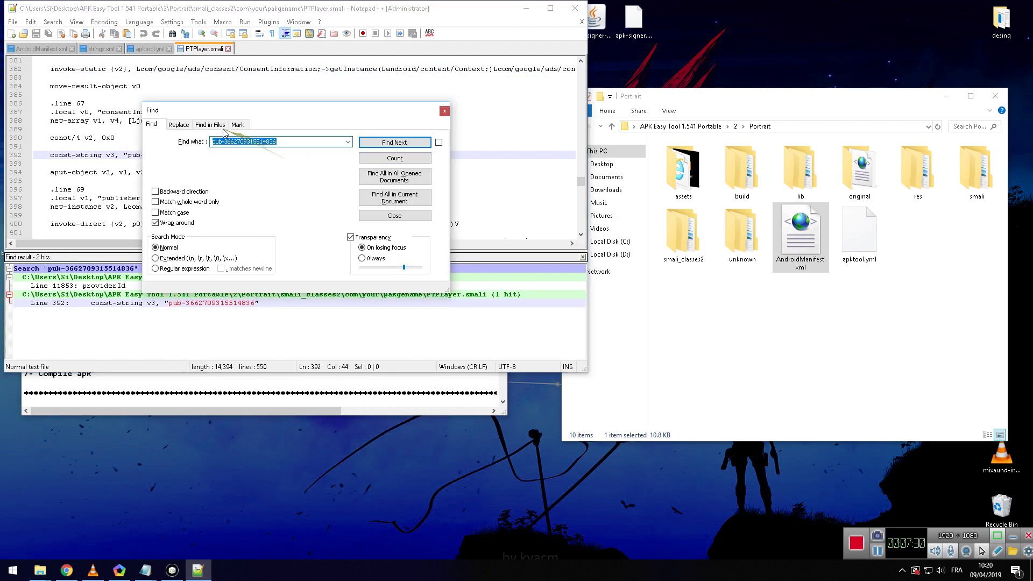
click(219, 124)
click(162, 141)
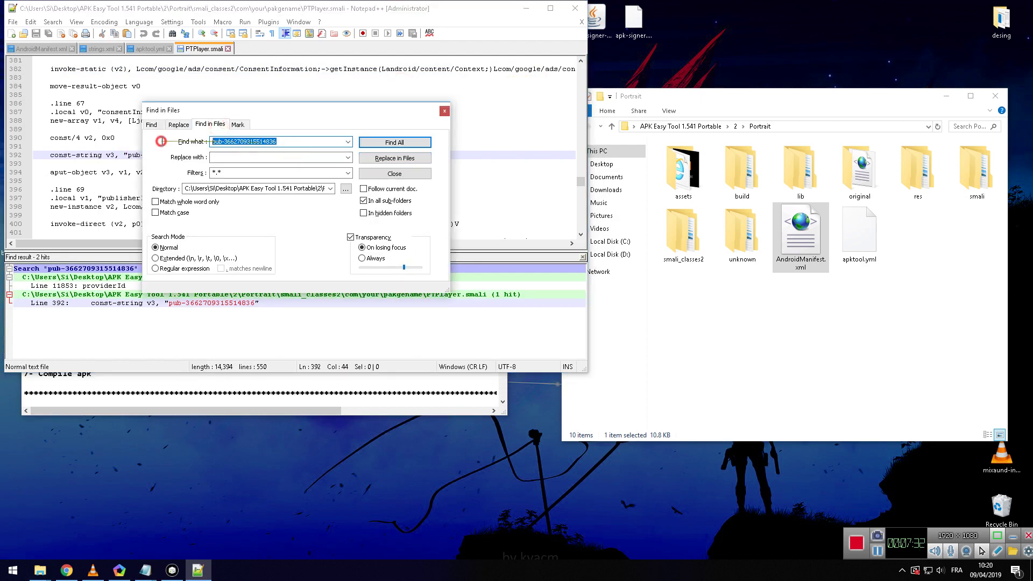
key(ctrl+v)
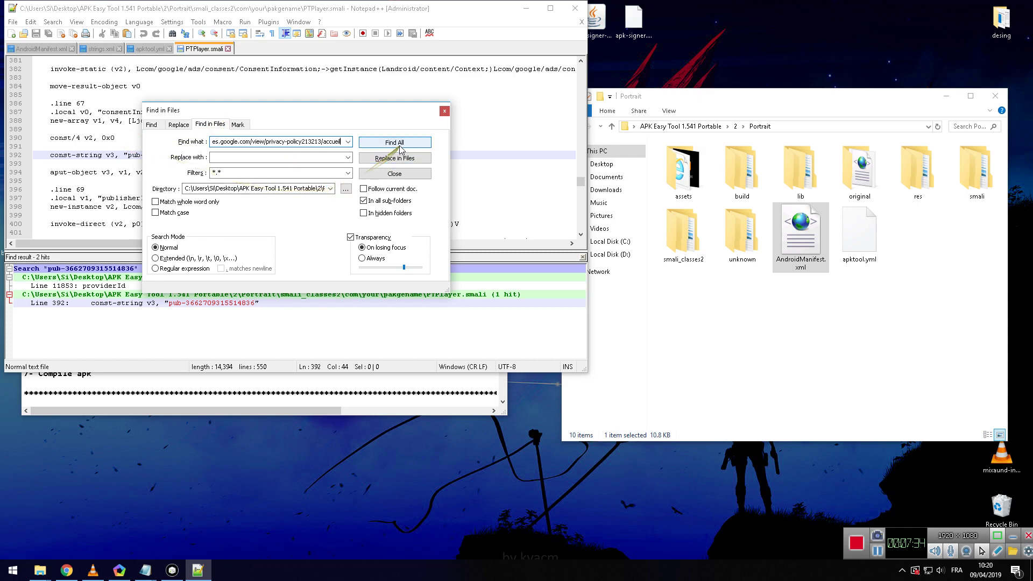
click(399, 143)
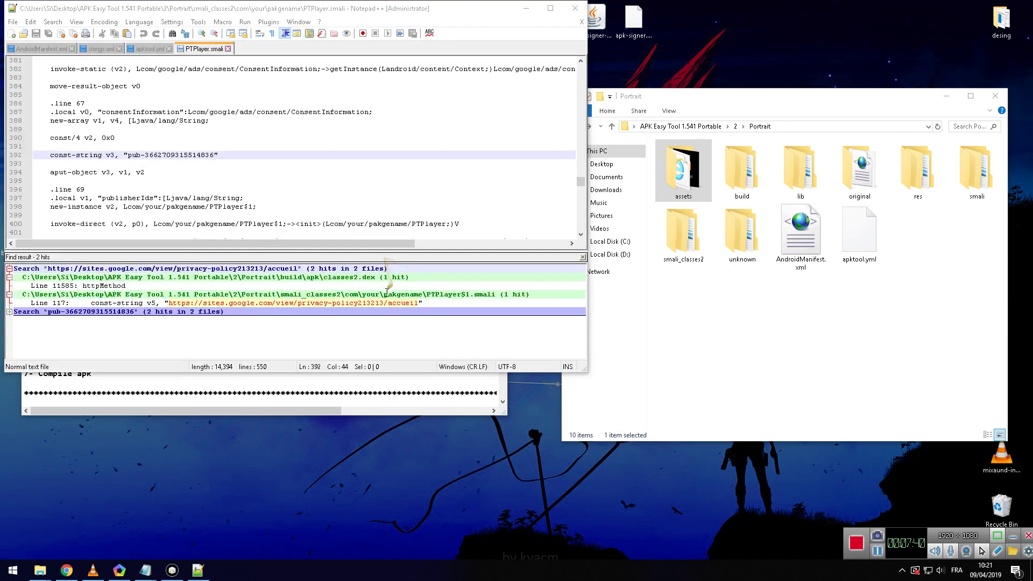
double_click(387, 304)
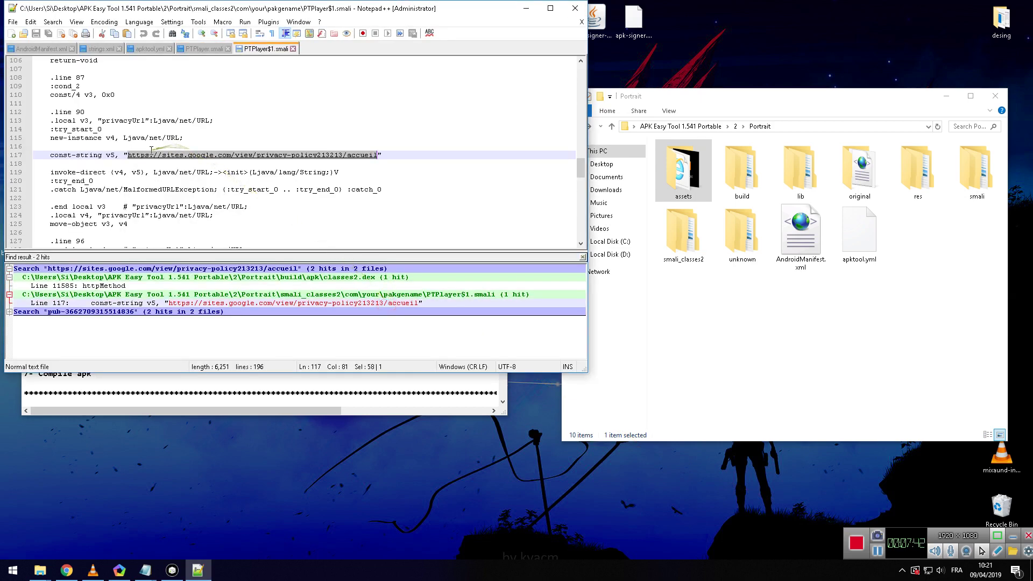
click(132, 156)
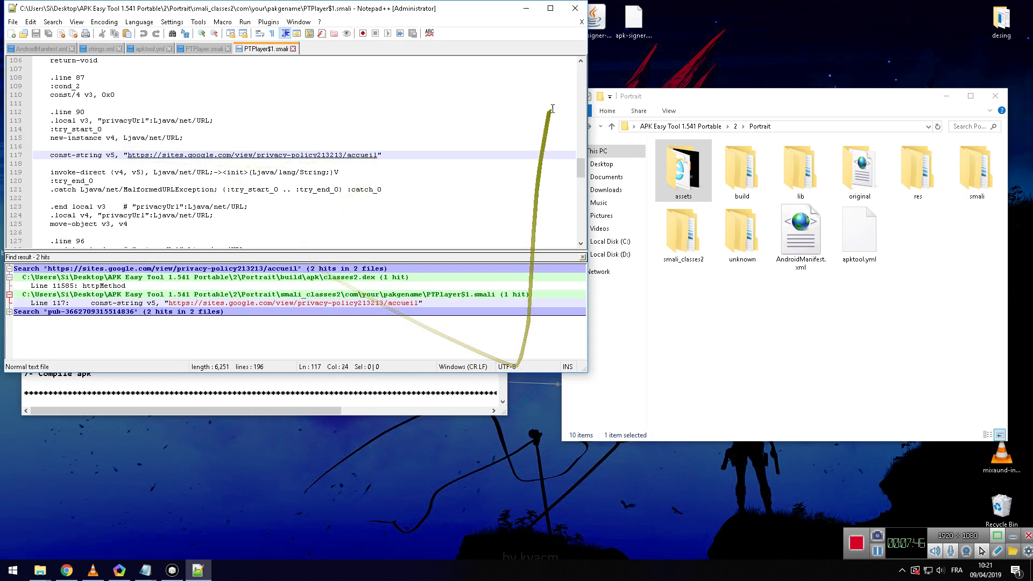
click(571, 12)
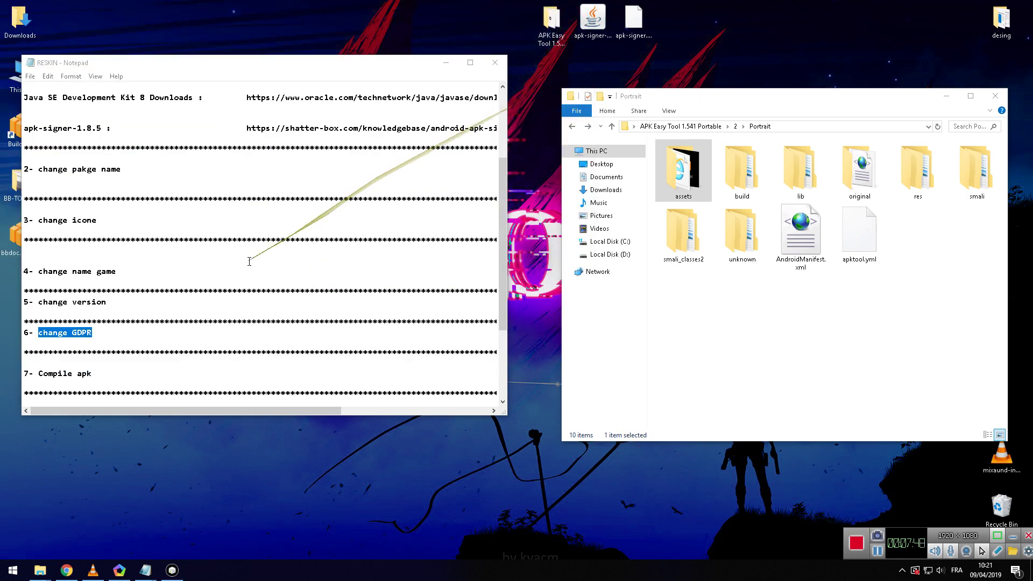
- Scroll the RESKIN checklist to step 7, Compile apk, minimize Notepad, and return to APK Easy Tool
scroll(238, 269, down, 2)
click(36, 313)
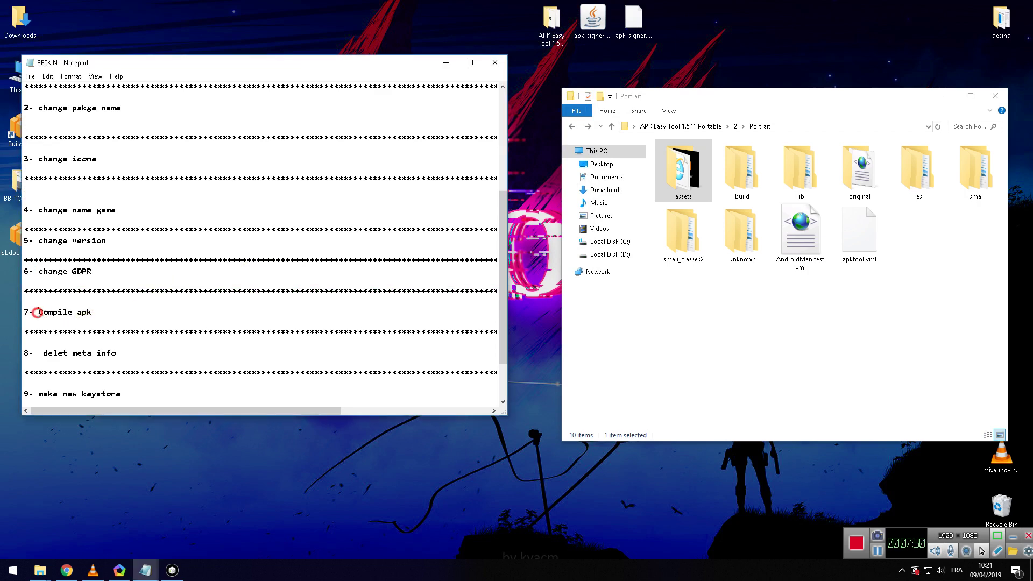
click(445, 63)
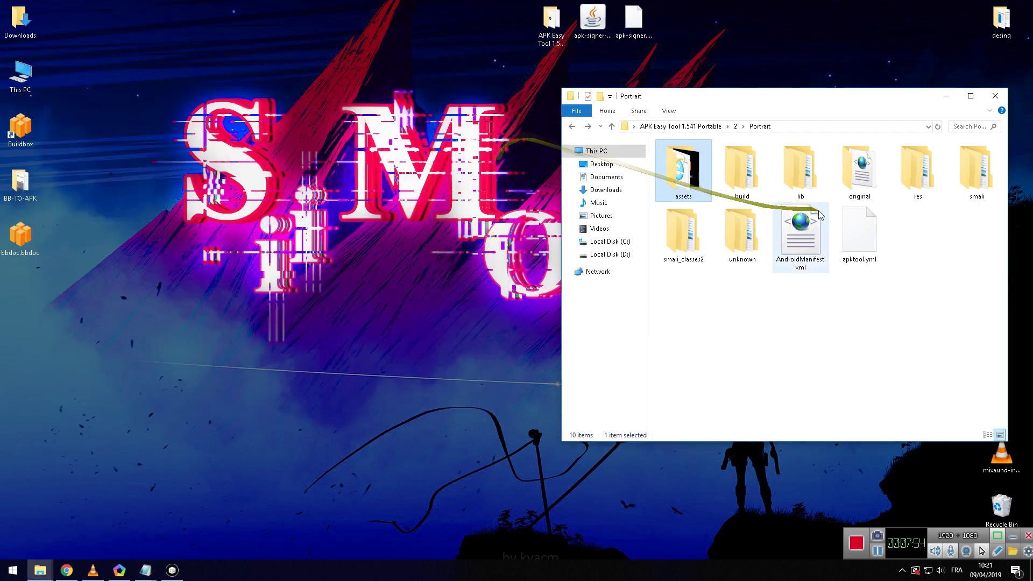
click(577, 126)
click(577, 126)
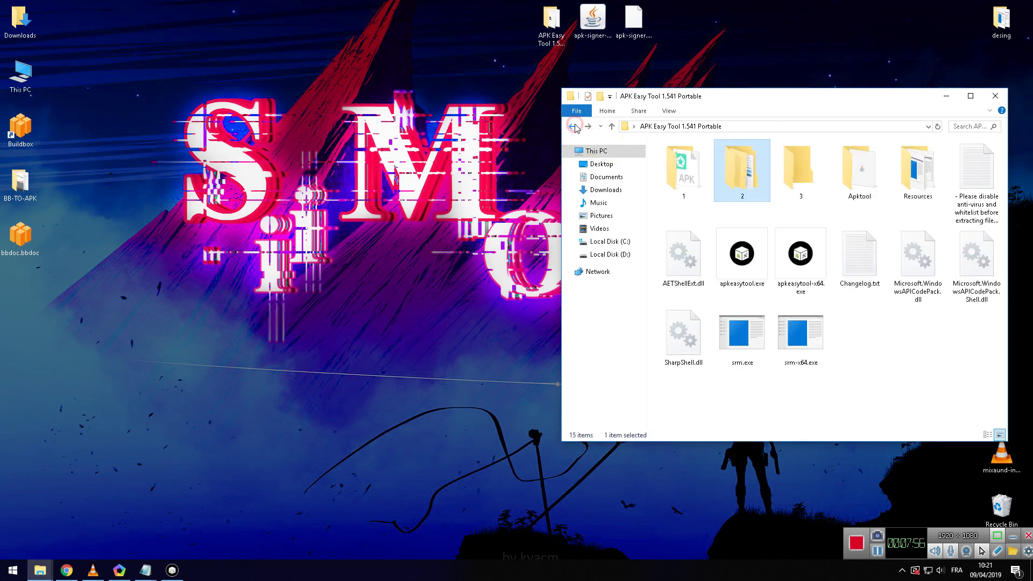
click(773, 223)
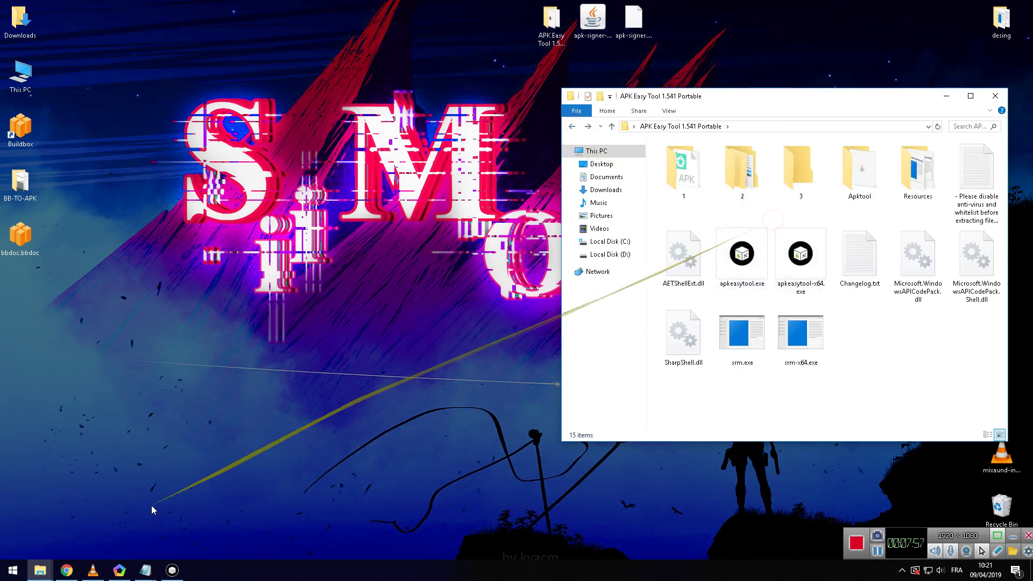
click(172, 569)
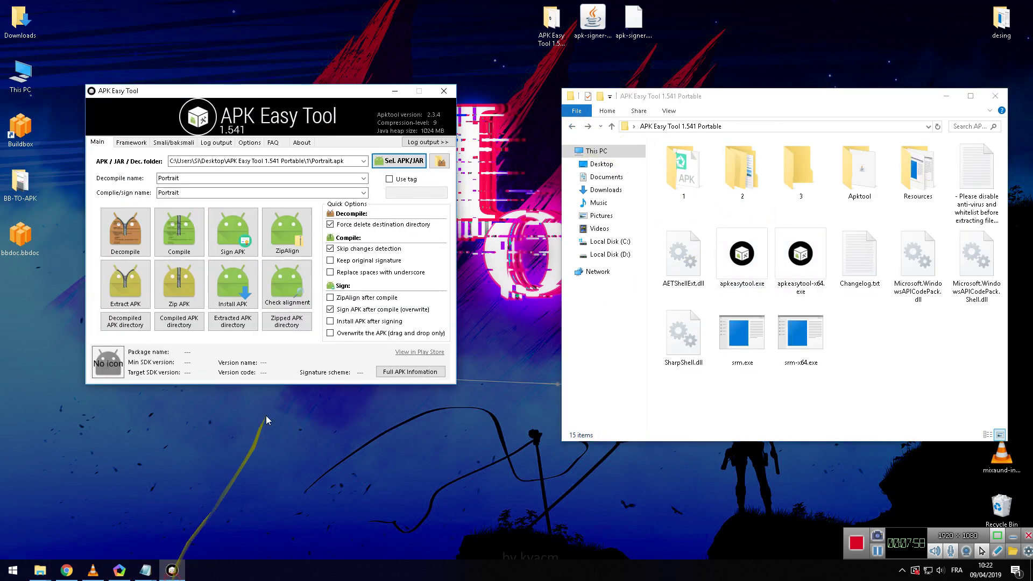
- Compile the edited Portrait project, with the empty output folder 3 open alongside APK Easy Tool
click(185, 230)
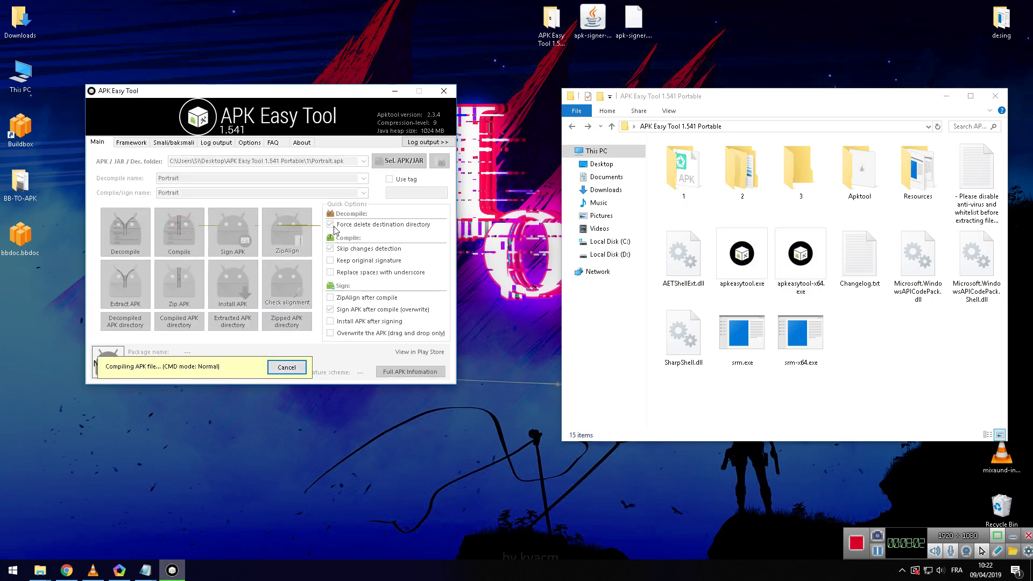
click(762, 100)
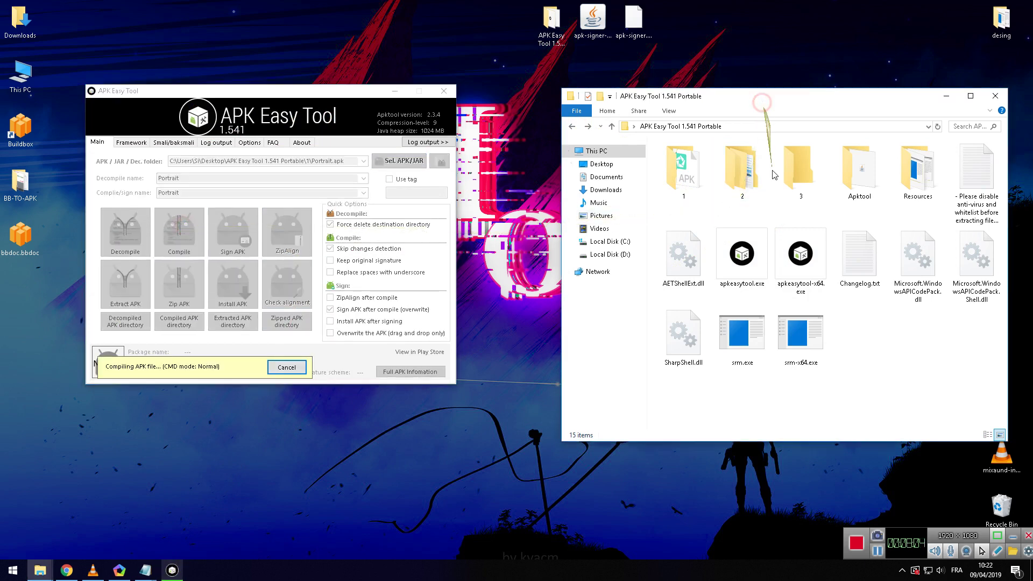
double_click(794, 174)
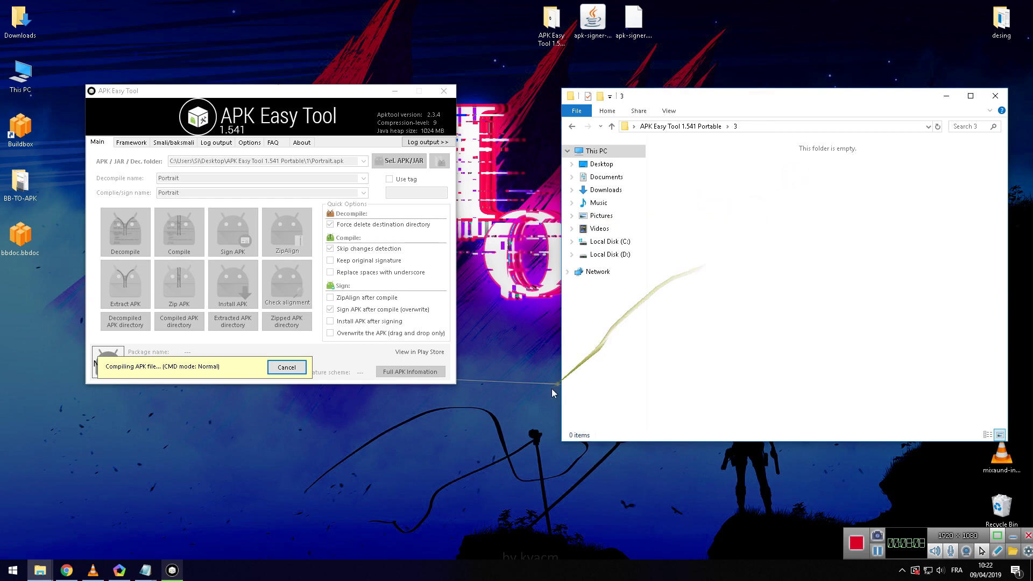
click(764, 96)
drag(764, 96, 257, 142)
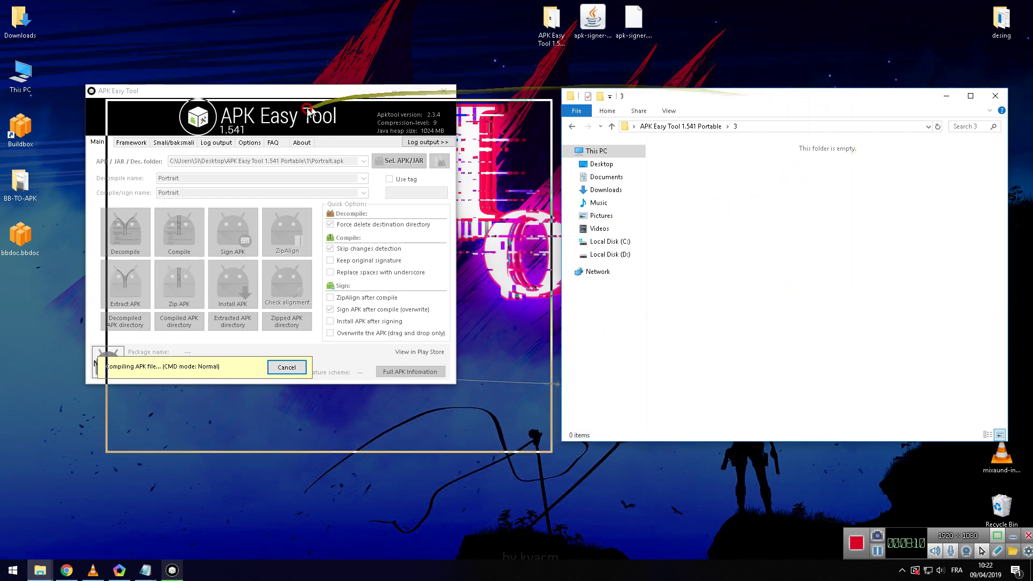
drag(268, 95, 267, 34)
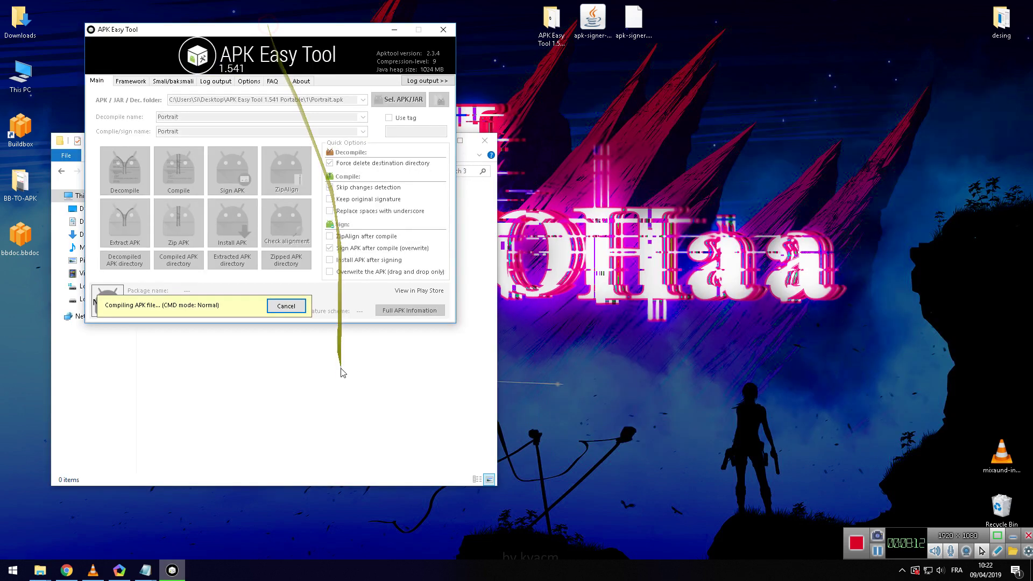
click(341, 386)
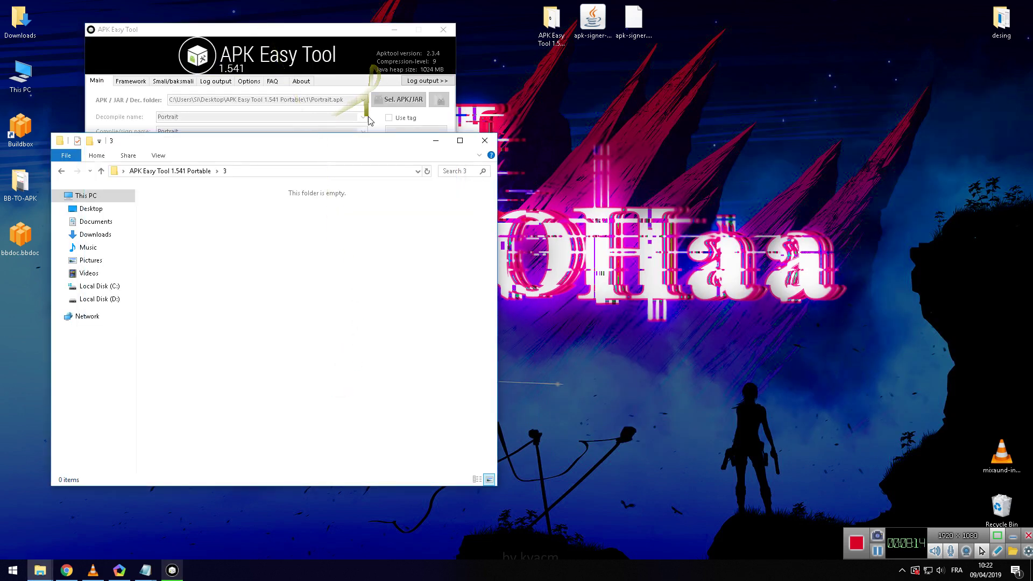
mouse_move(352, 148)
mouse_down()
mouse_move(561, 188)
mouse_move(676, 126)
mouse_up()
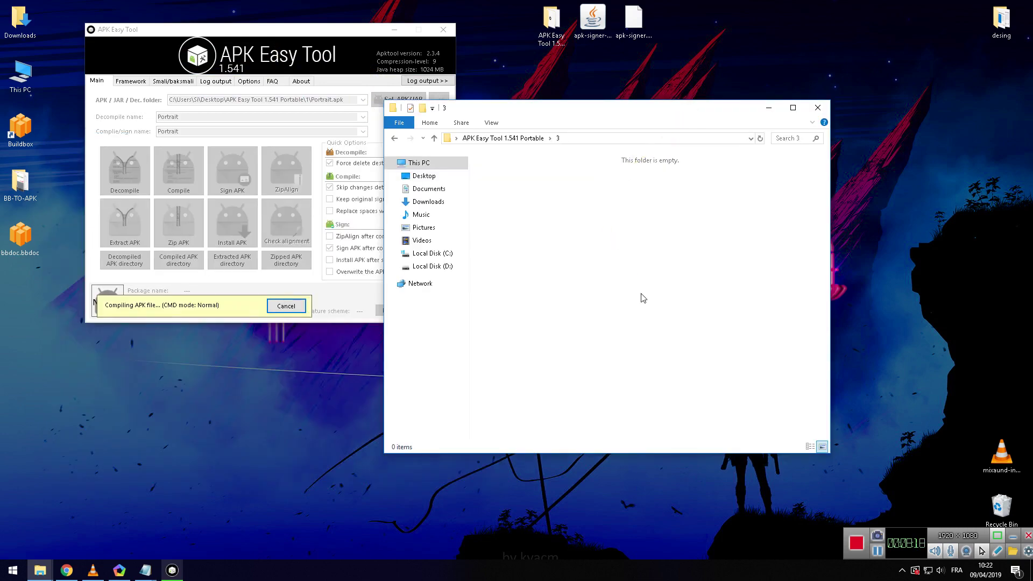
- Refresh the desktop to clear the temporary file, then acknowledge 'Sign successful' for Portrait.apk
click(877, 551)
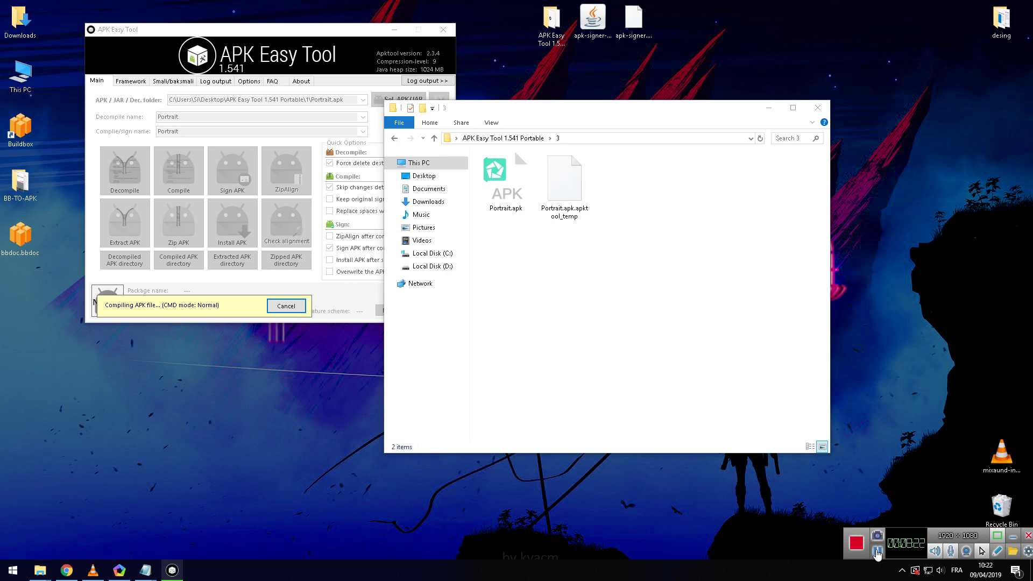
right_click(331, 360)
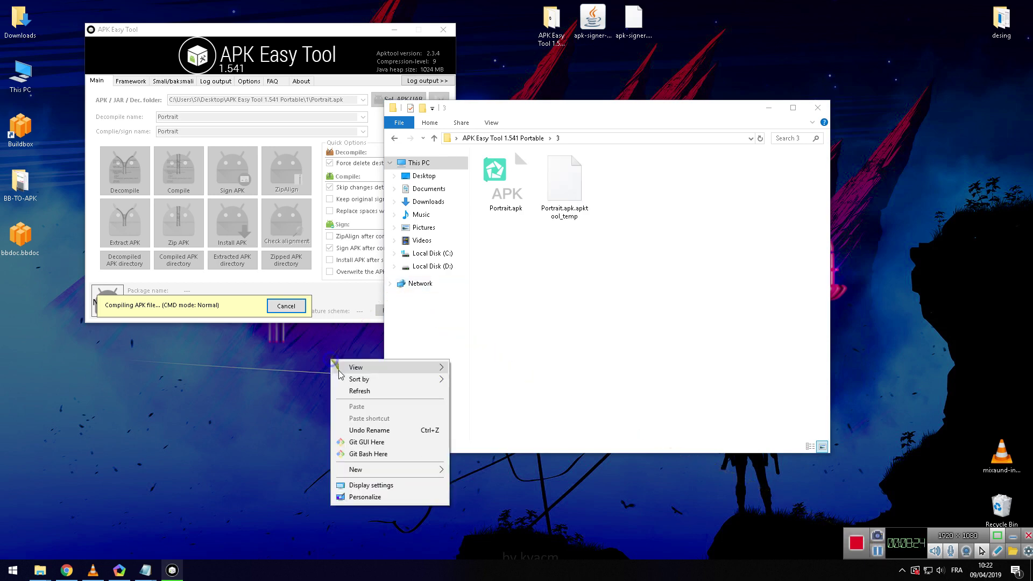
click(354, 392)
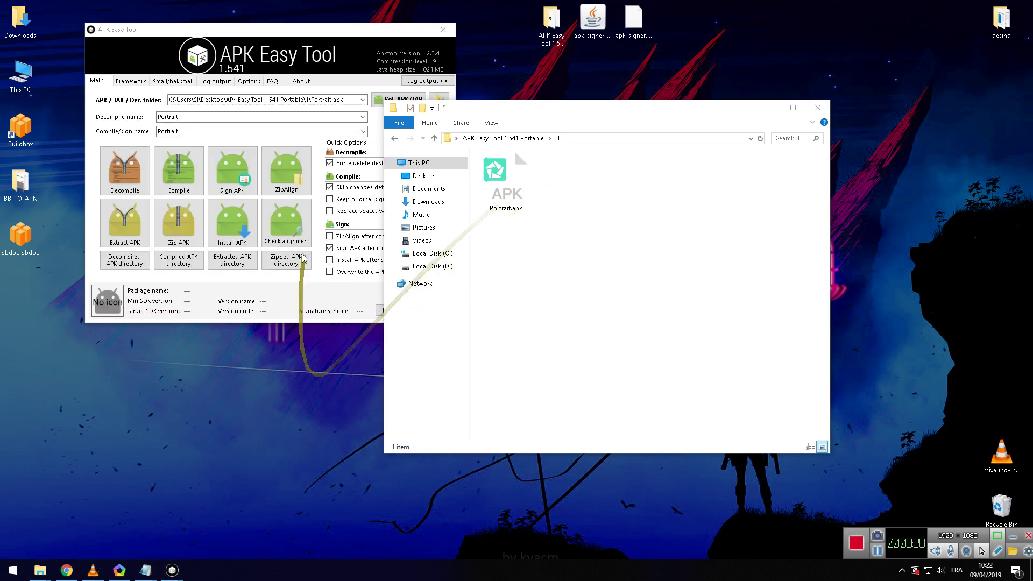
mouse_move(172, 565)
click(210, 527)
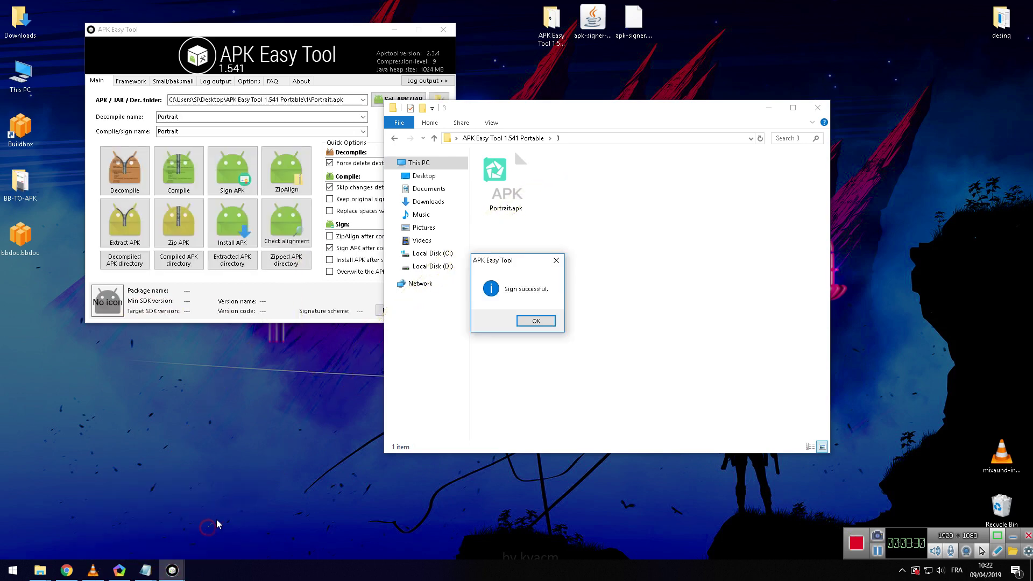
click(522, 321)
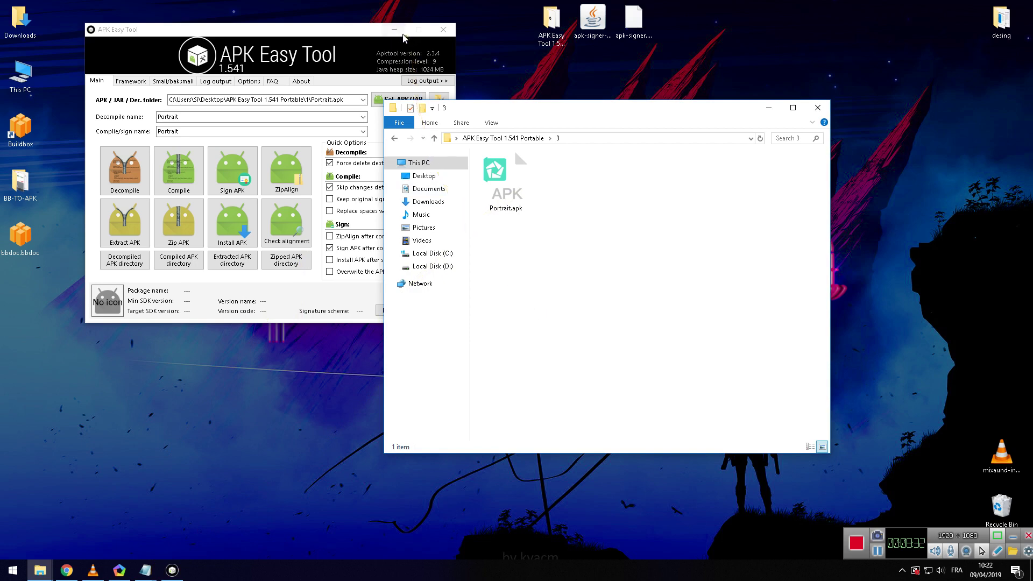
click(396, 31)
drag(553, 107, 359, 70)
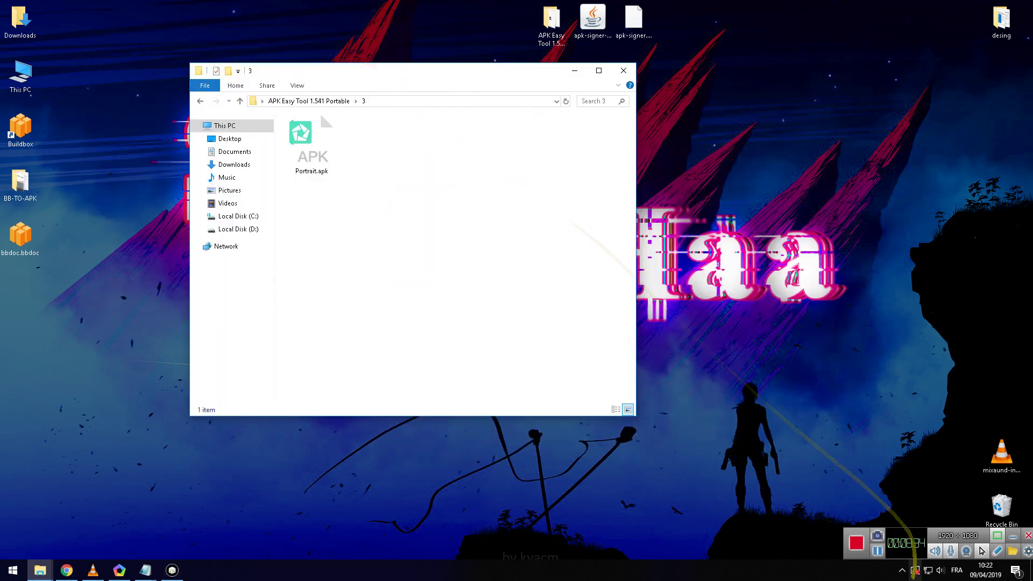
- Open the Avira Phantom VPN window from the hidden tray icons
click(902, 571)
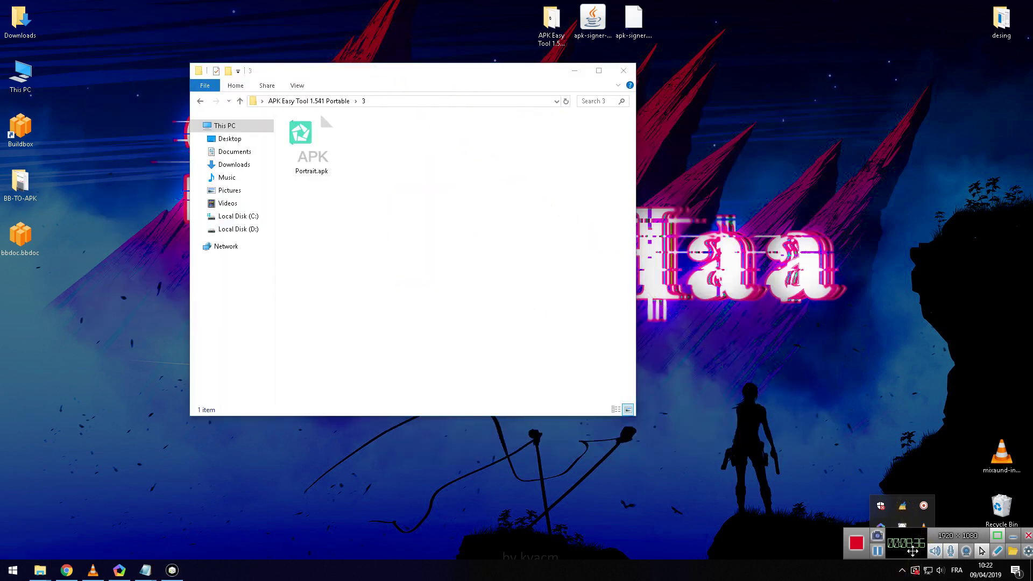
mouse_move(913, 550)
mouse_down()
mouse_move(914, 470)
mouse_move(916, 530)
mouse_up()
click(881, 550)
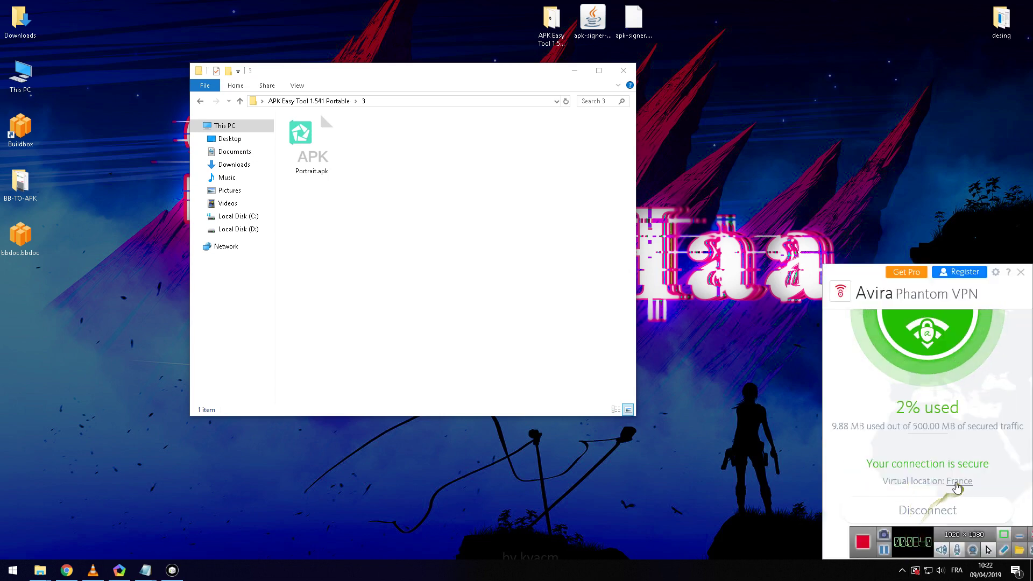
- Launch MEmu Play and drop Portrait.apk onto the emulator to install it
click(119, 571)
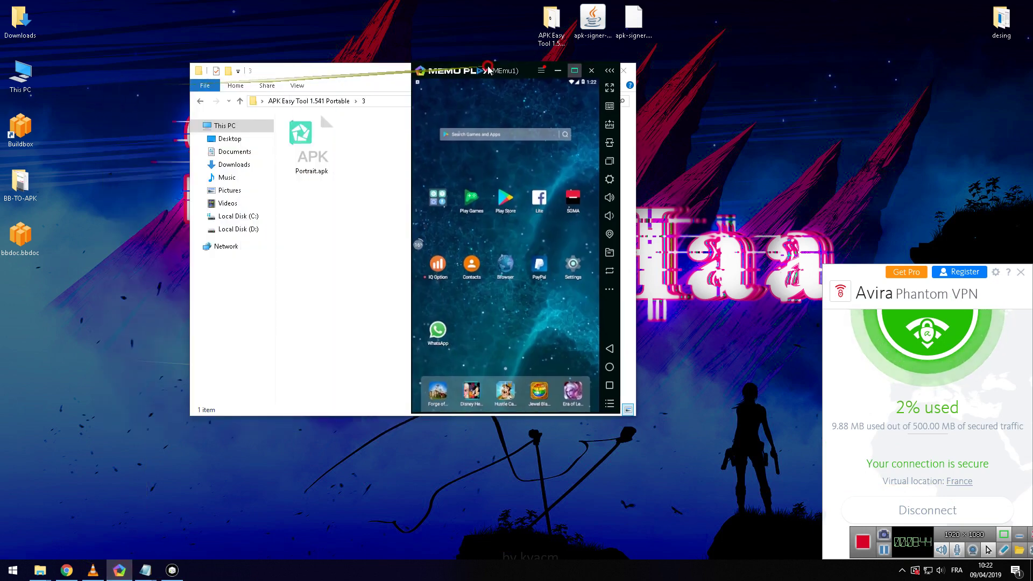
drag(115, 75, 633, 79)
drag(508, 72, 387, 65)
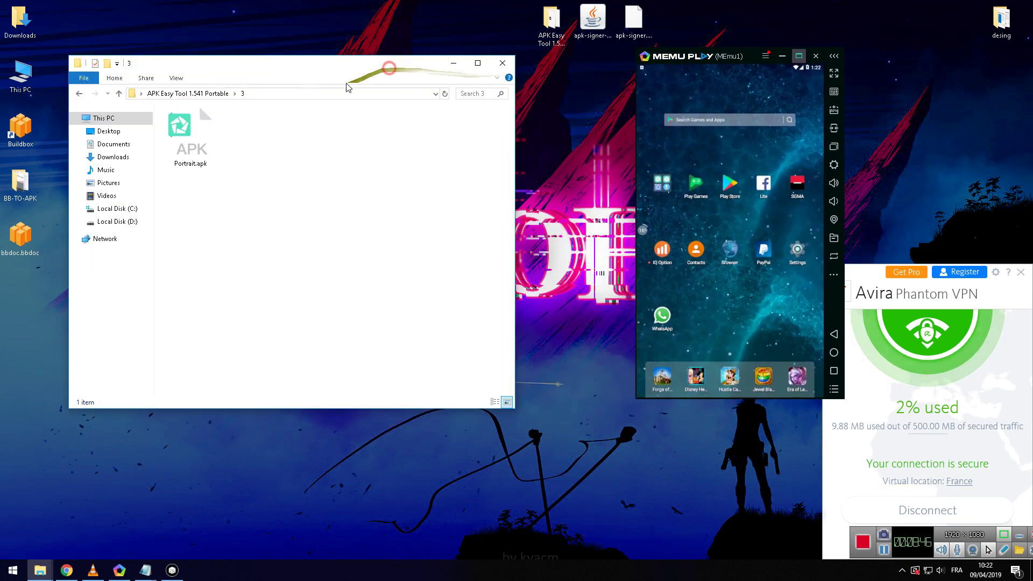
mouse_move(191, 141)
mouse_down()
mouse_move(344, 156)
mouse_move(733, 322)
mouse_up()
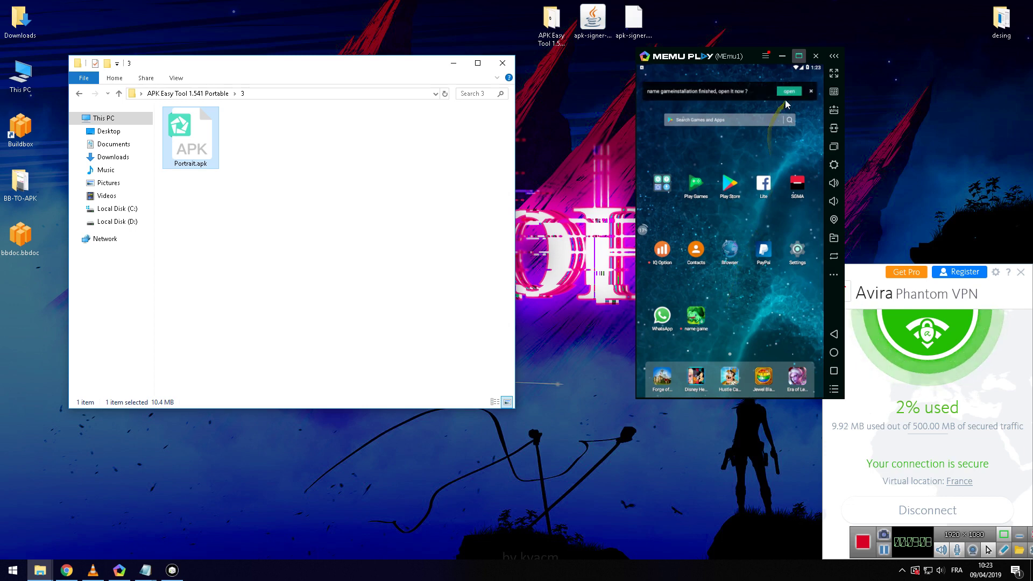
- Open the installed name game, accept relevant ads, and add blank lines after GDPR in gdpr.txt
click(790, 93)
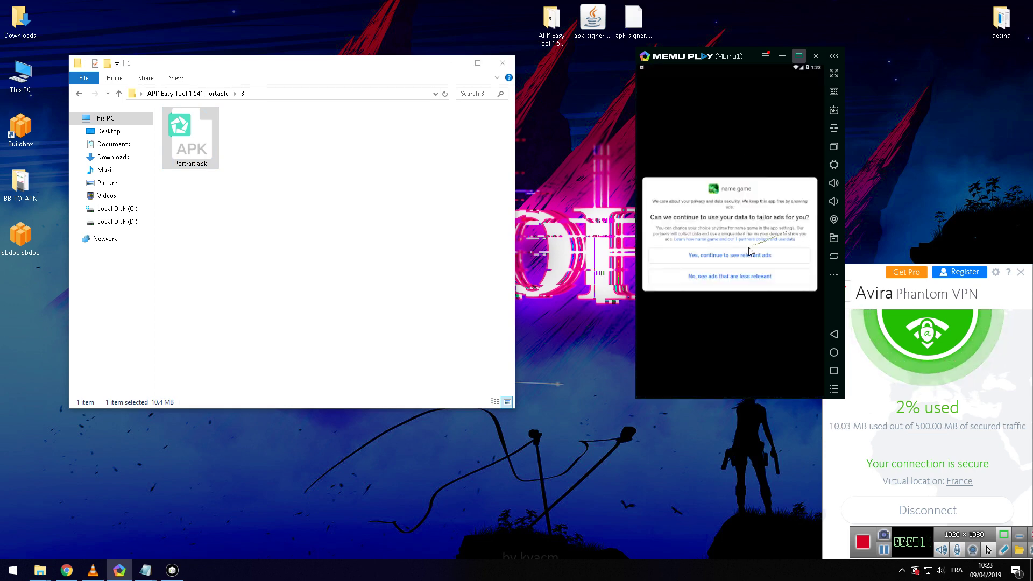
mouse_move(146, 571)
click(175, 525)
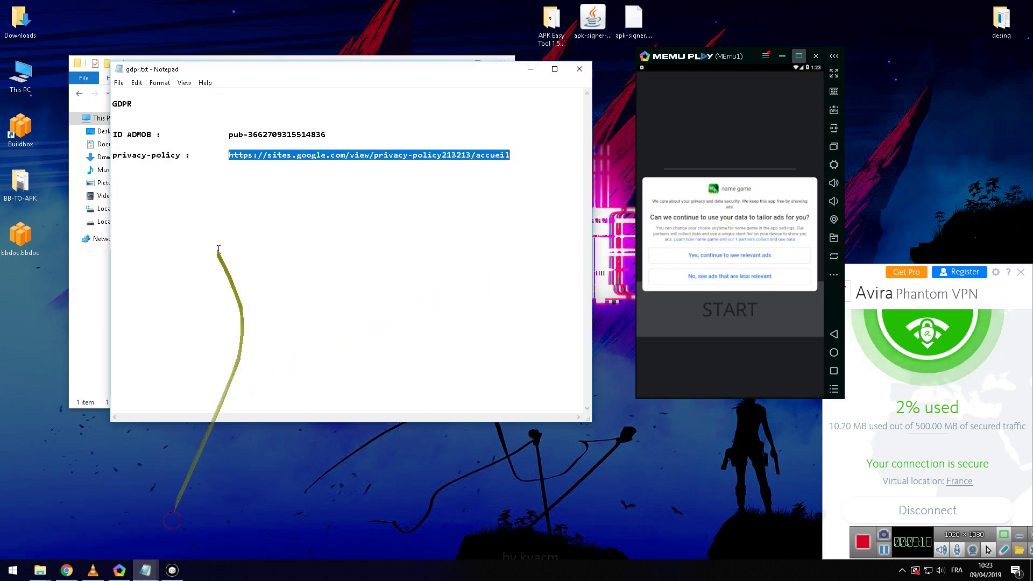
double_click(123, 103)
click(760, 249)
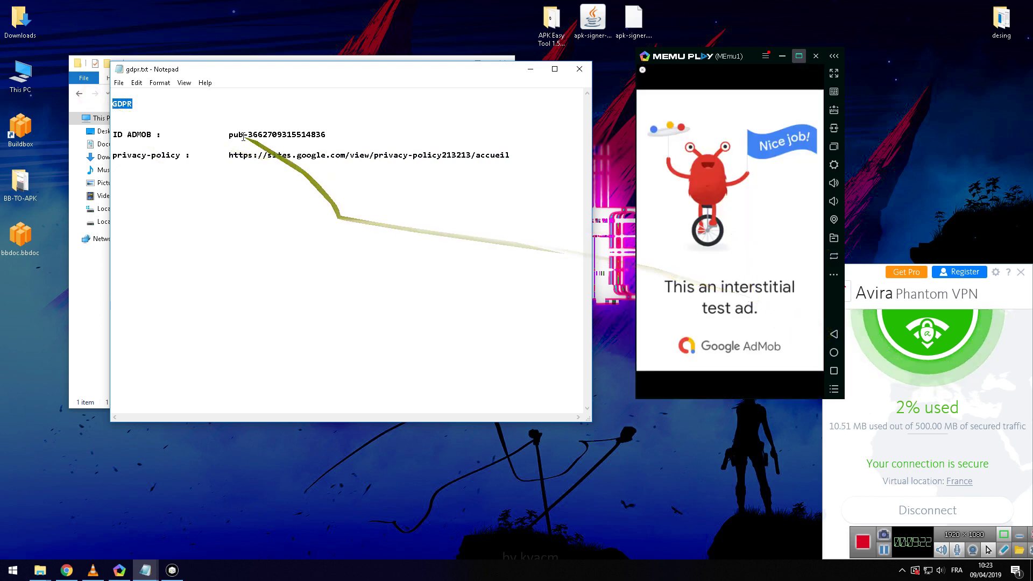
click(193, 106)
key(Return)
key(Return)
text(ads)
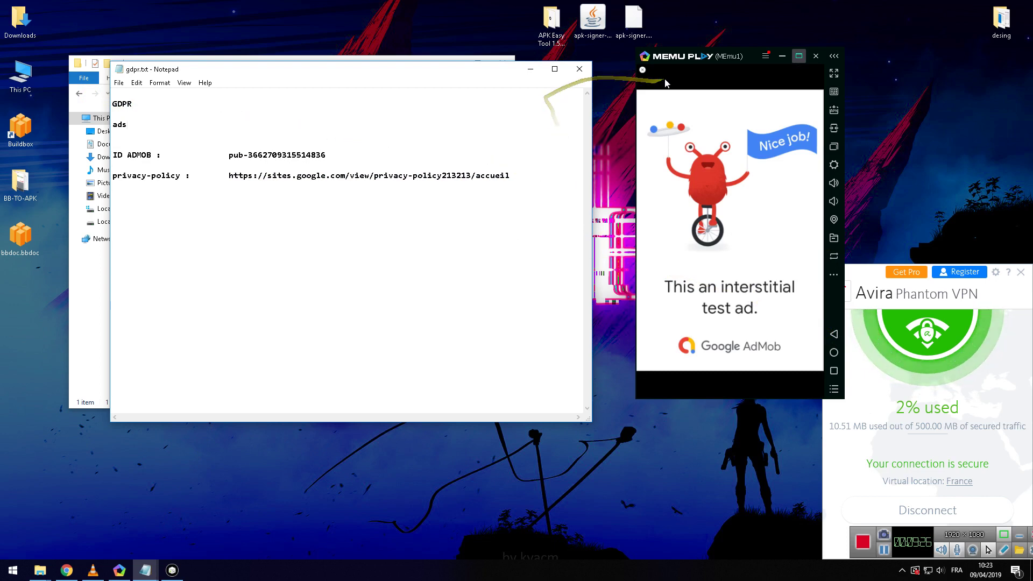
- Close the AdMob test ads, start a round, and play until Game Over
click(643, 70)
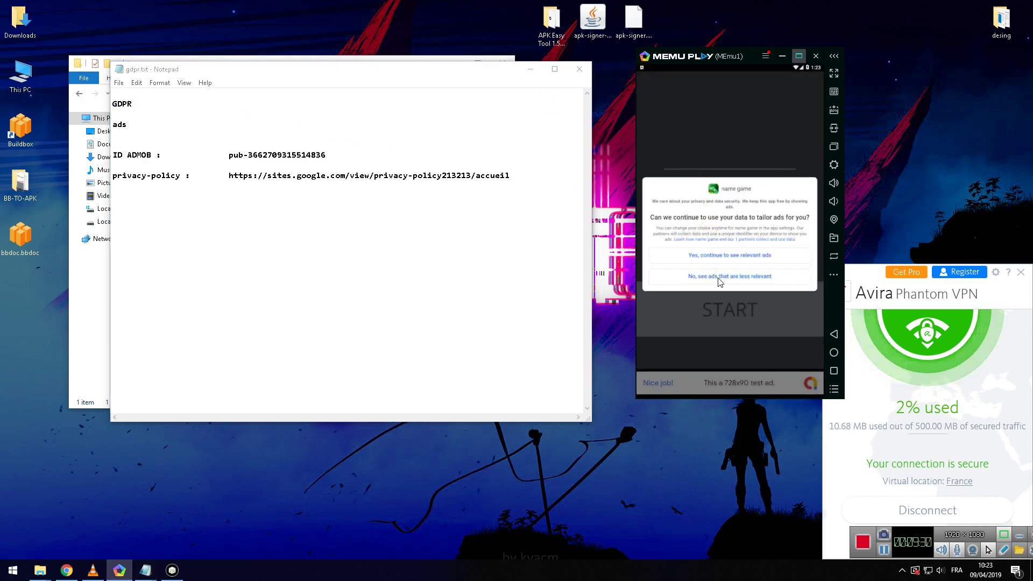
click(724, 256)
click(744, 309)
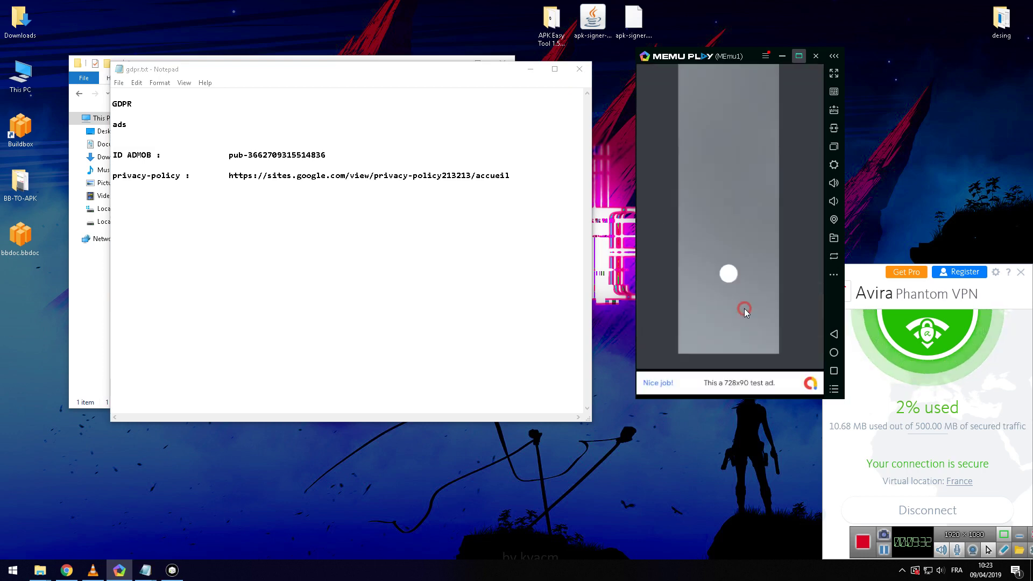
click(642, 71)
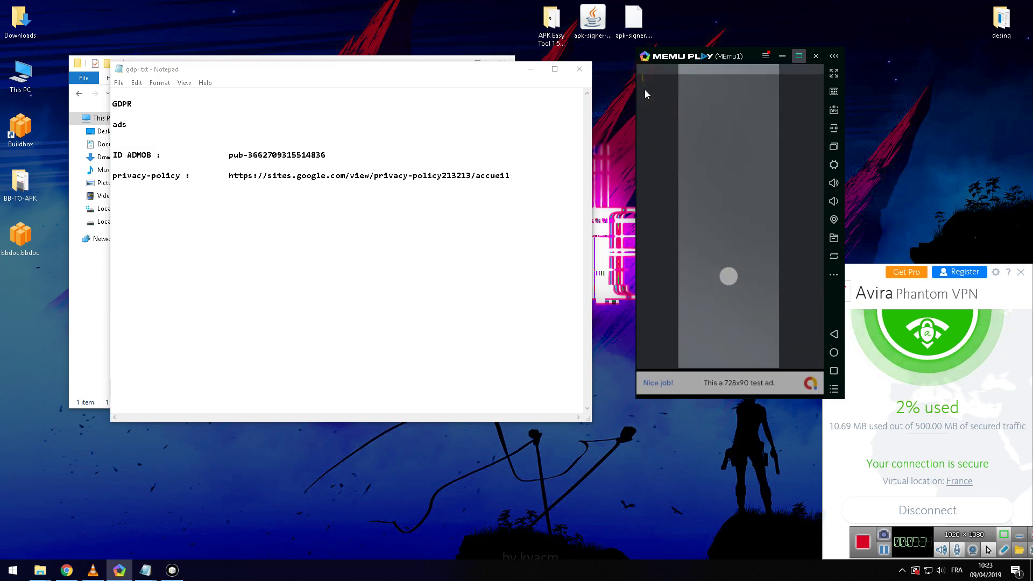
drag(721, 253, 807, 73)
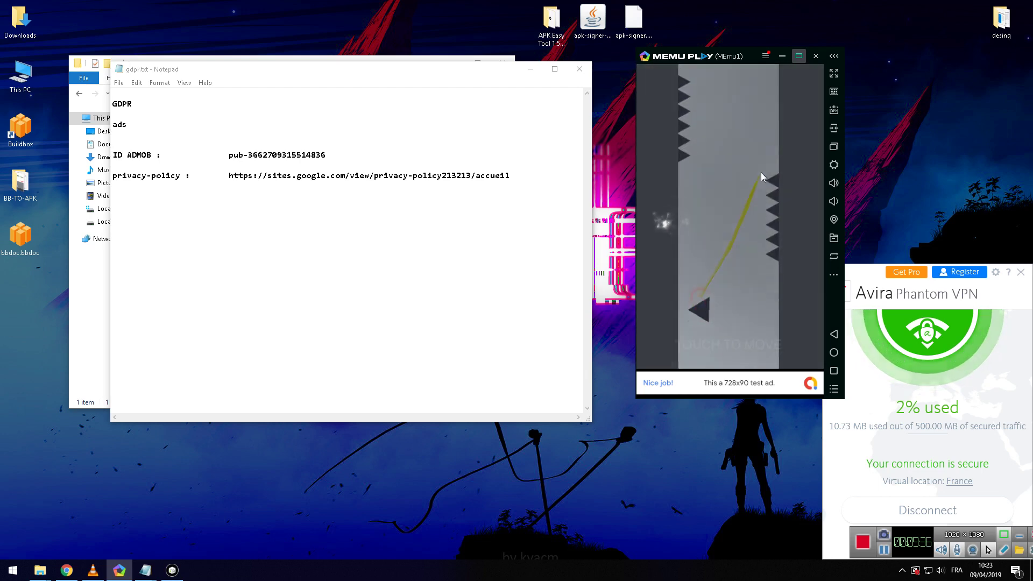
- Close gdpr.txt without saving and shut down the MEmu Play emulator
click(579, 71)
click(536, 294)
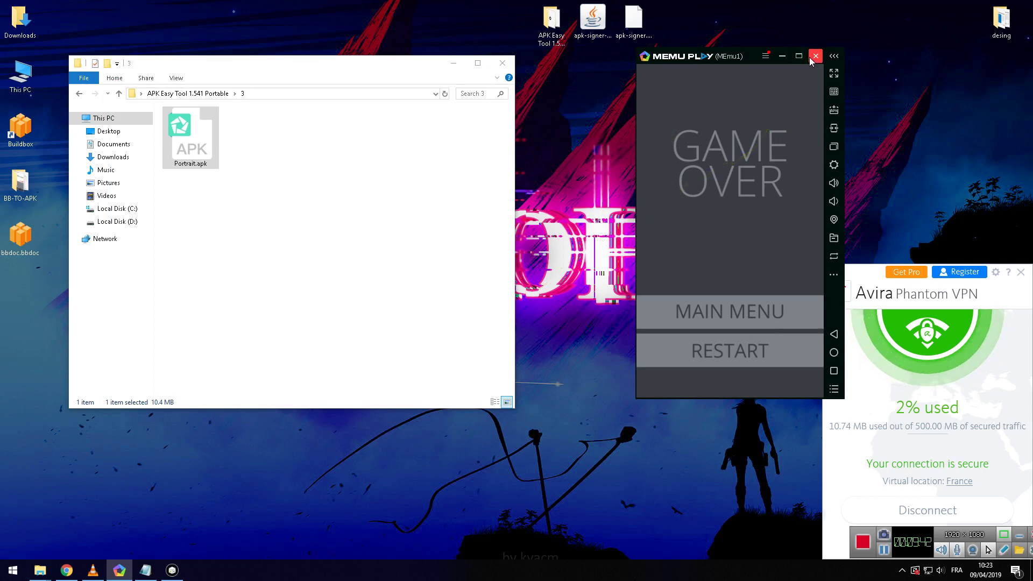
click(812, 61)
- Move Portrait.apk from folder 3 onto the left side of the desktop
drag(194, 137, 636, 260)
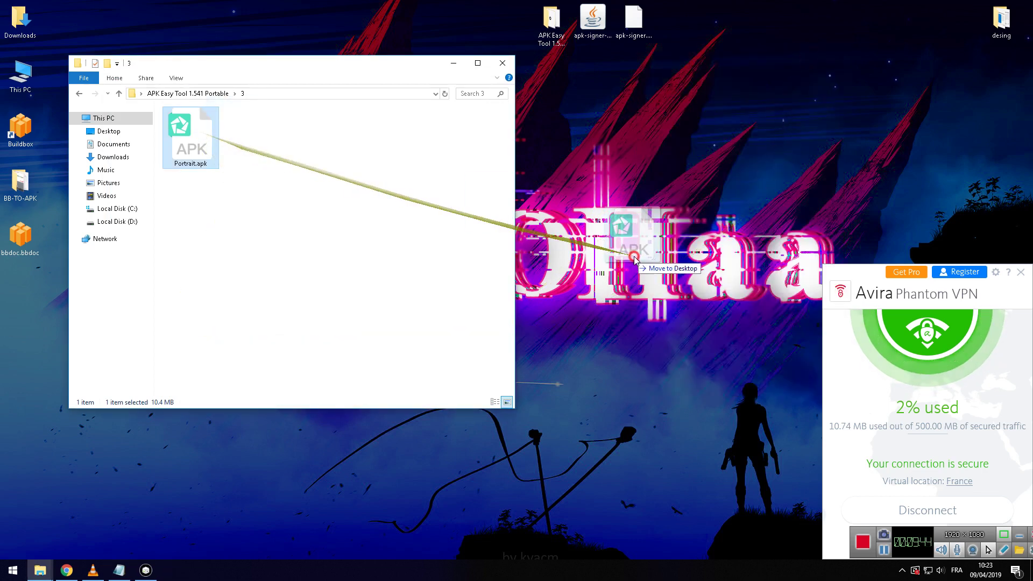
click(501, 64)
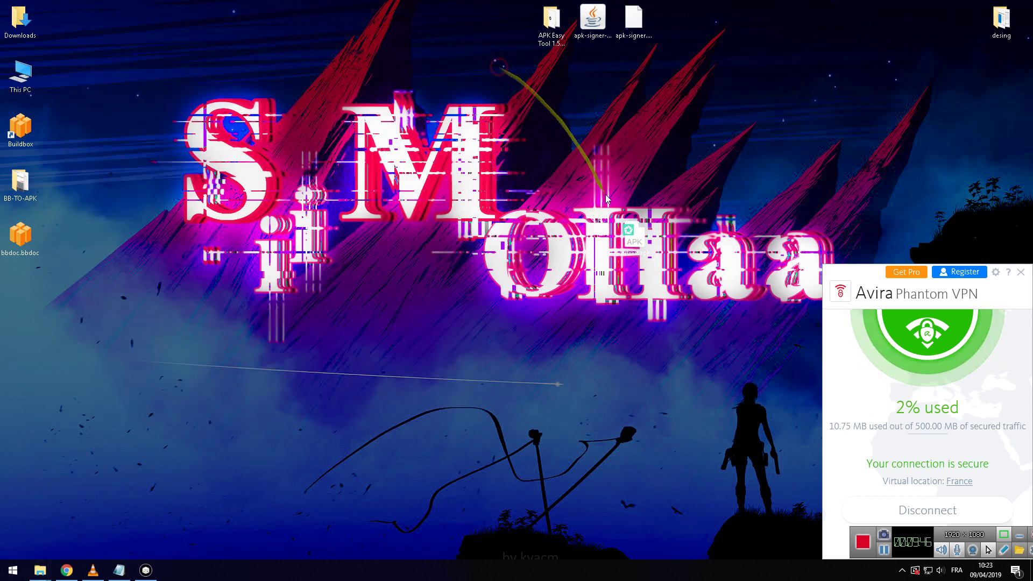
drag(631, 238, 105, 347)
- Open Portrait.apk in 7-Zip and delete its META-INF folder
right_click(105, 347)
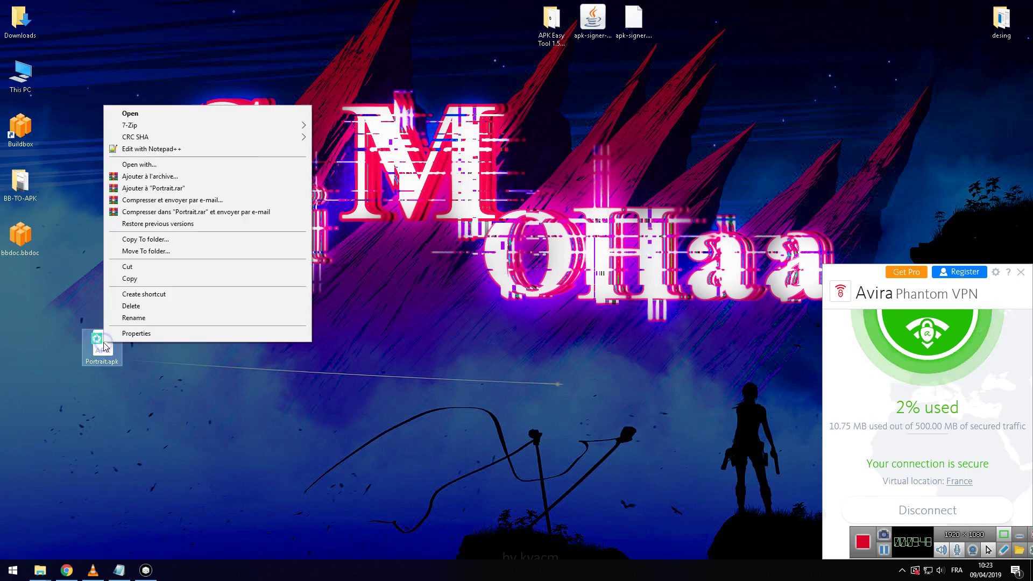
mouse_move(189, 127)
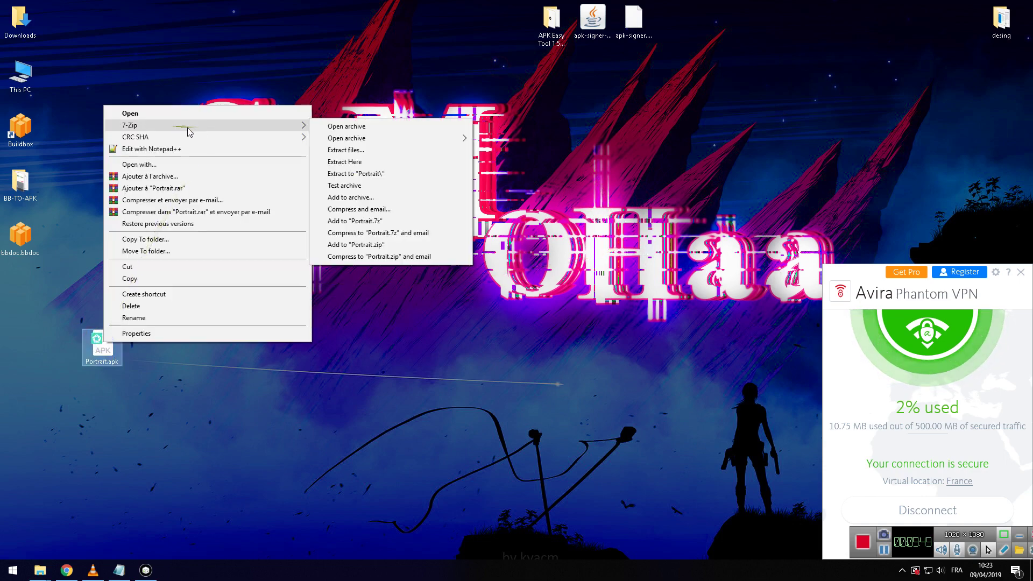
click(348, 129)
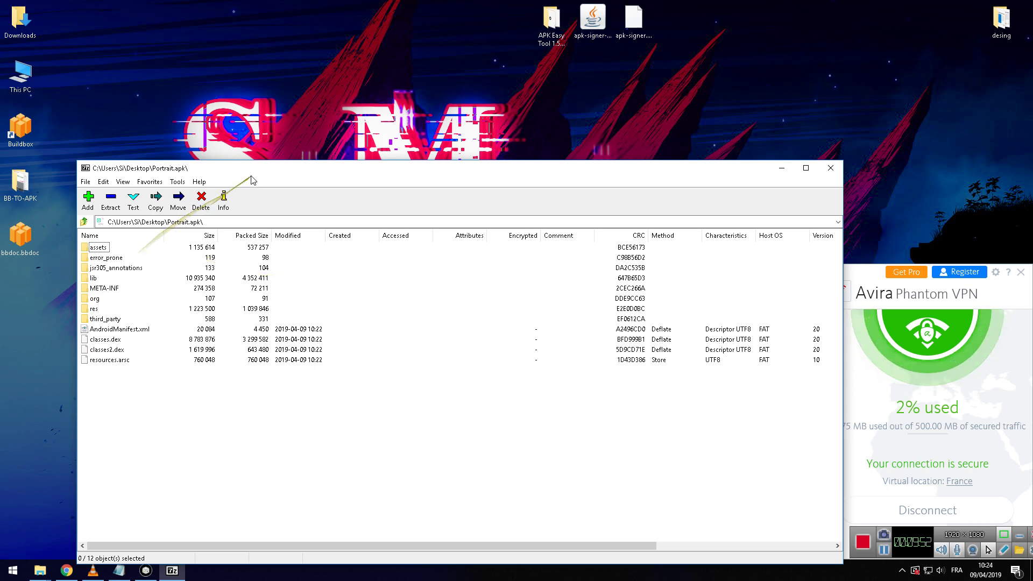
drag(78, 304, 444, 305)
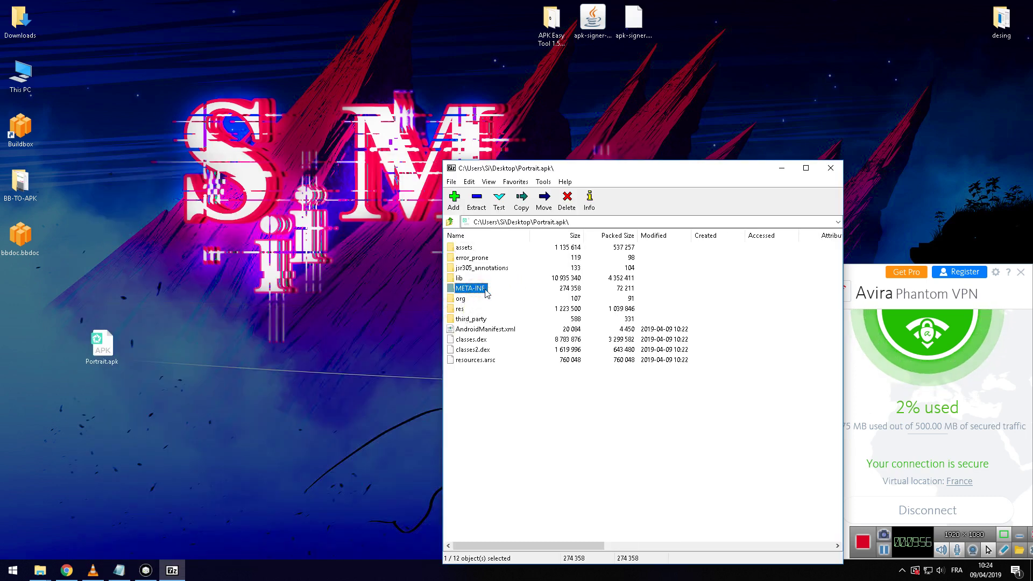
click(566, 200)
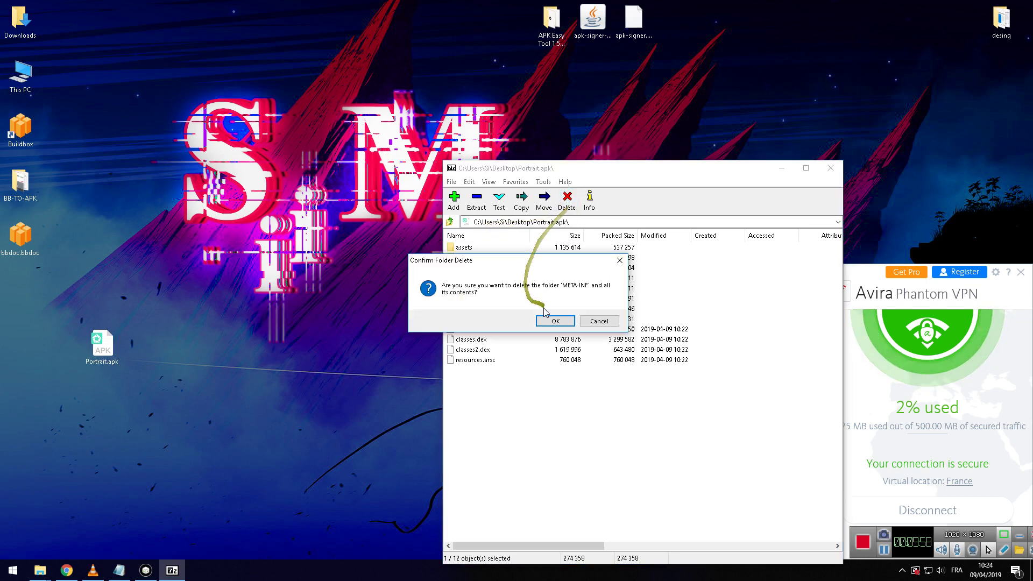
click(555, 321)
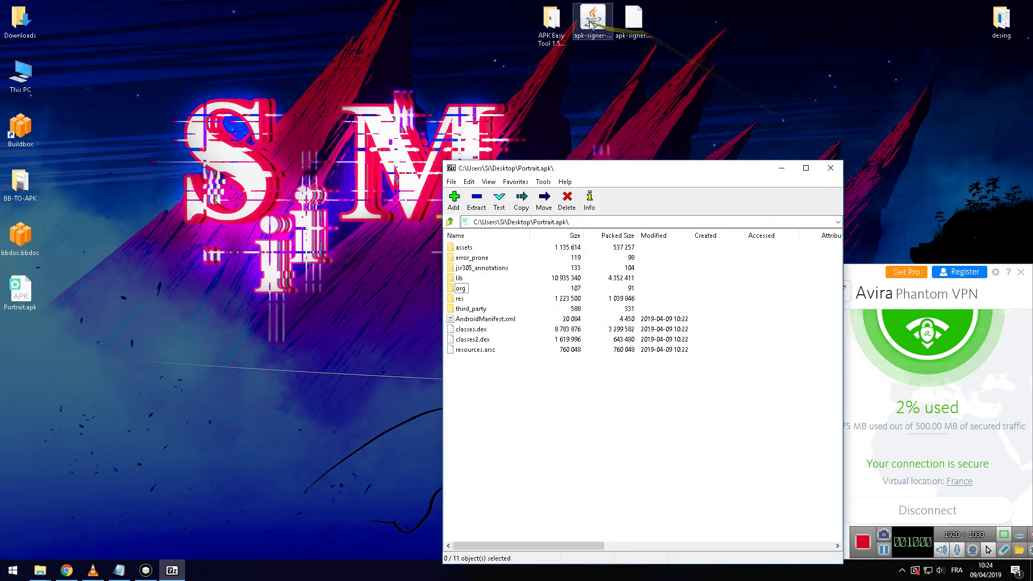
click(592, 27)
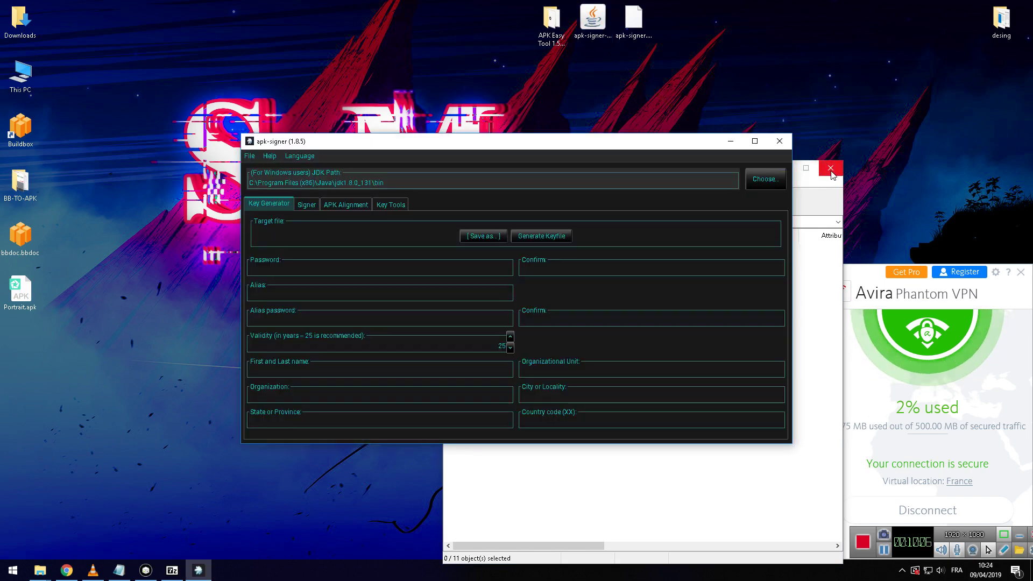
- Close the 7-Zip window and browse for the JDK path, going up to Local Disk (C:)
click(831, 171)
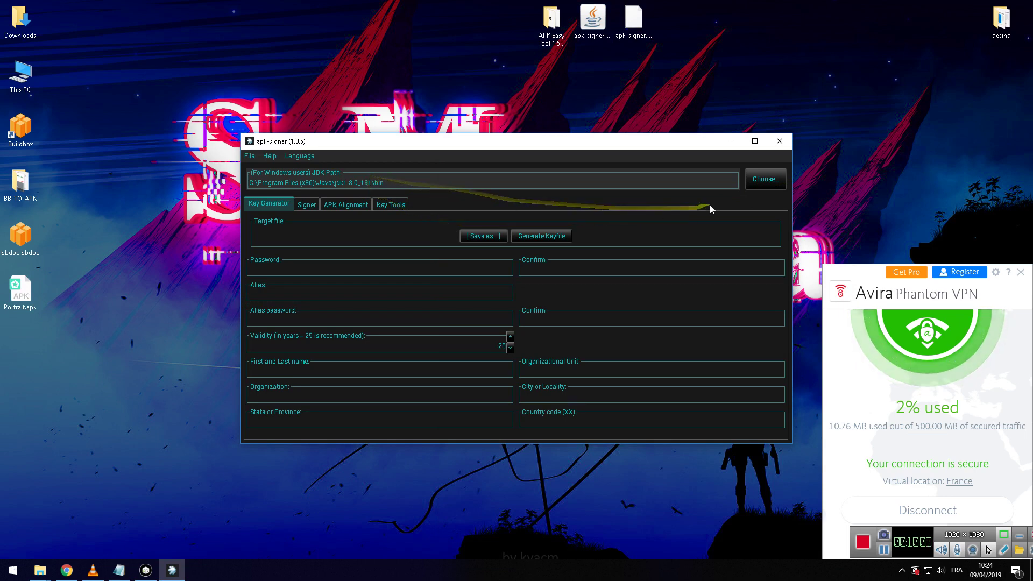
click(760, 183)
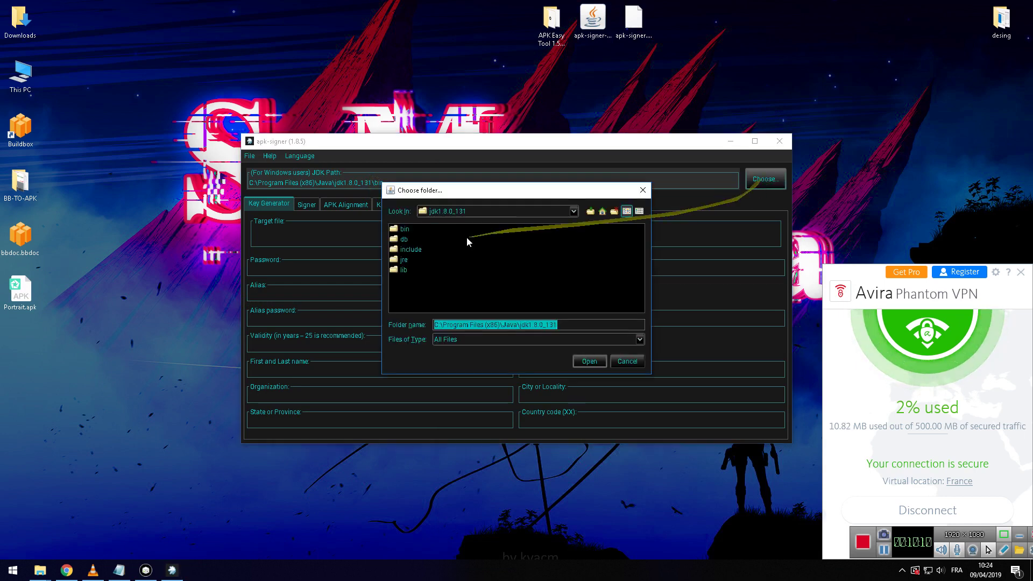
click(594, 212)
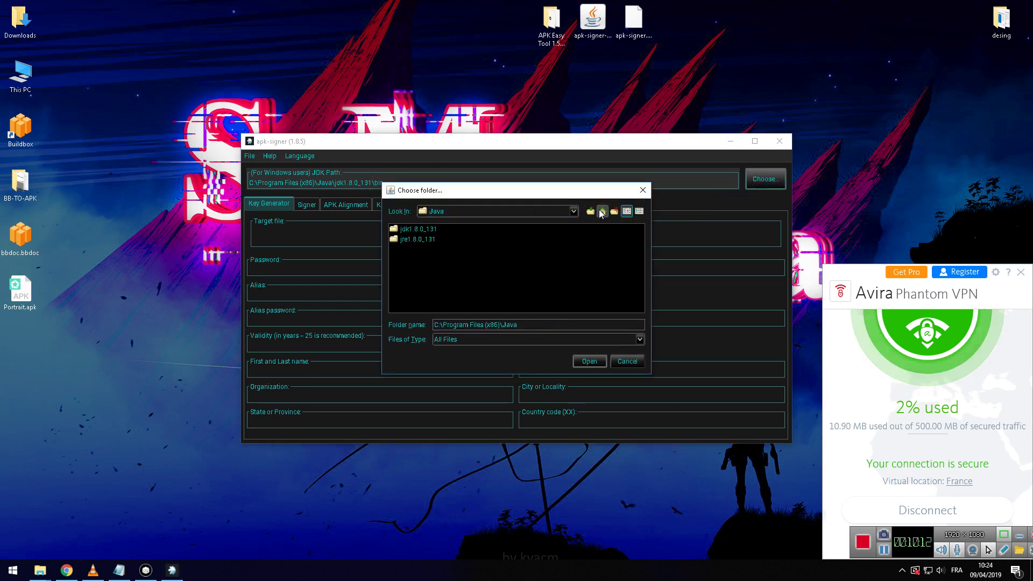
click(591, 211)
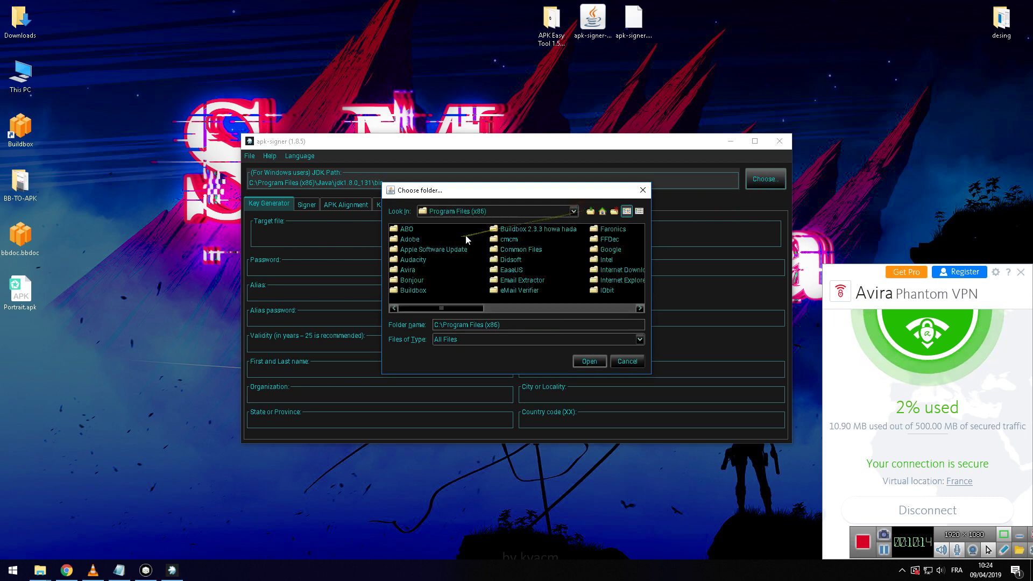
click(594, 212)
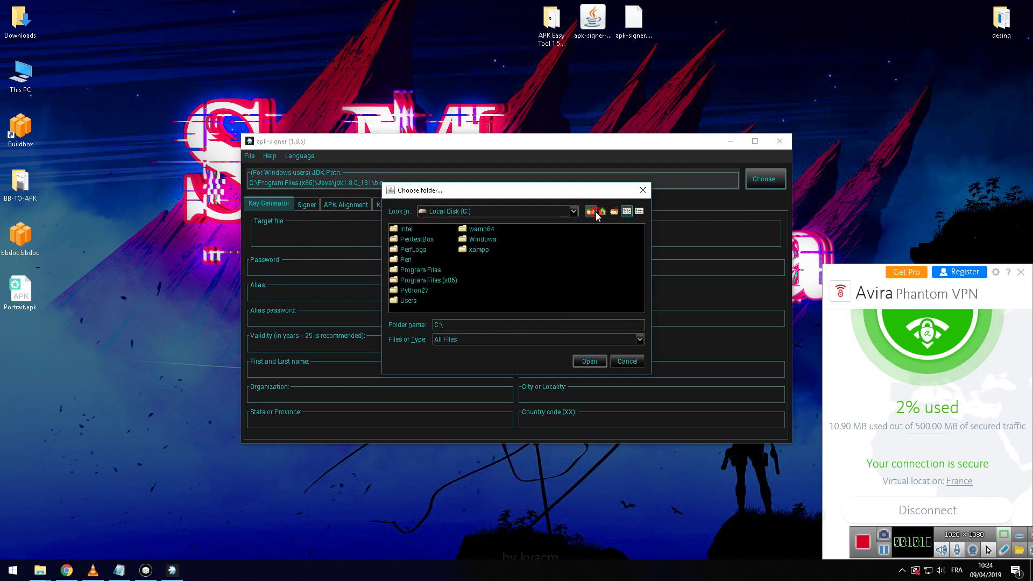
click(594, 212)
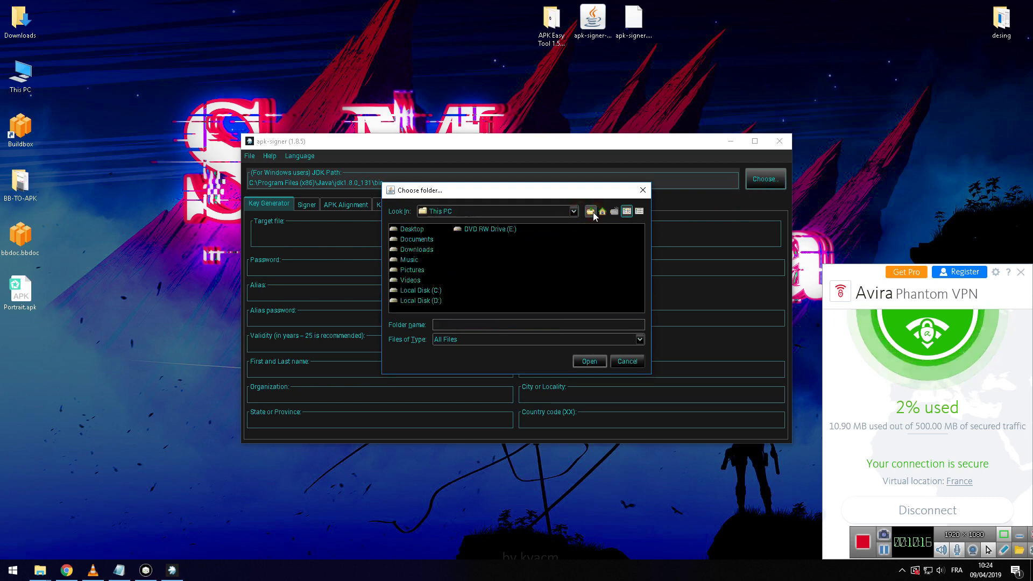
double_click(416, 291)
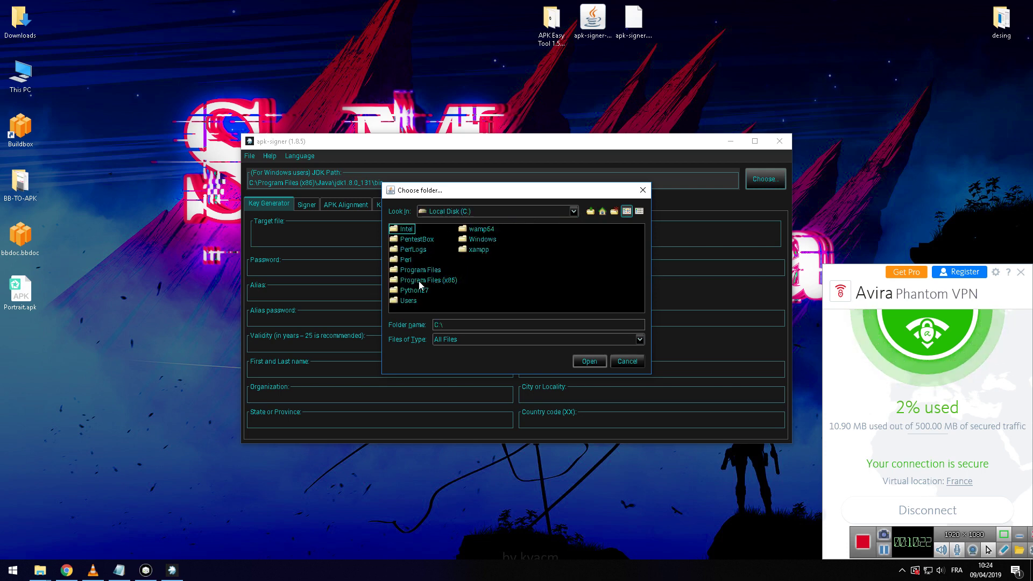
- Select C:\Program Files (x86)\Java\jdk1.8.0_131\bin as apk-signer's JDK path
double_click(421, 280)
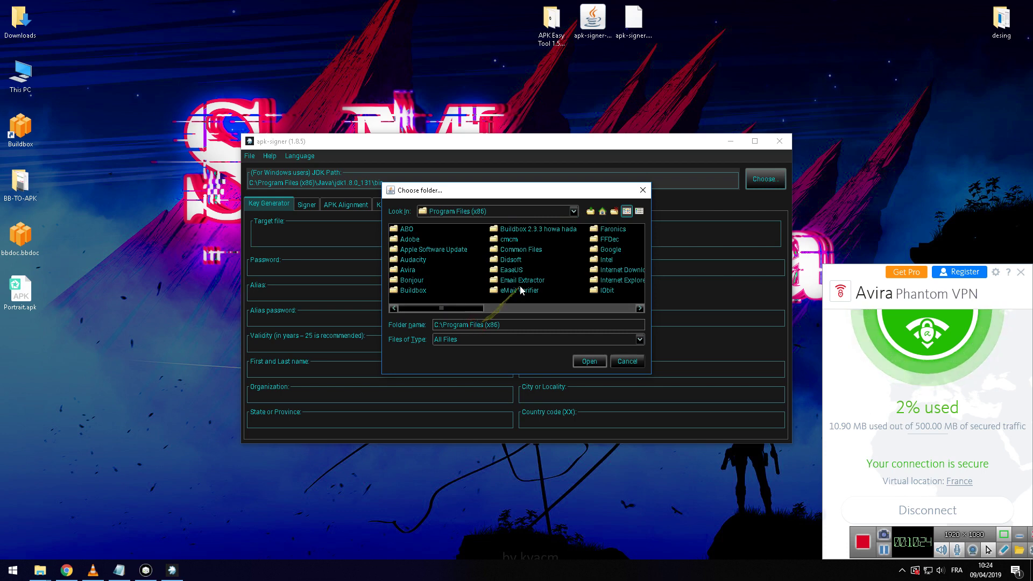
click(511, 270)
key(j)
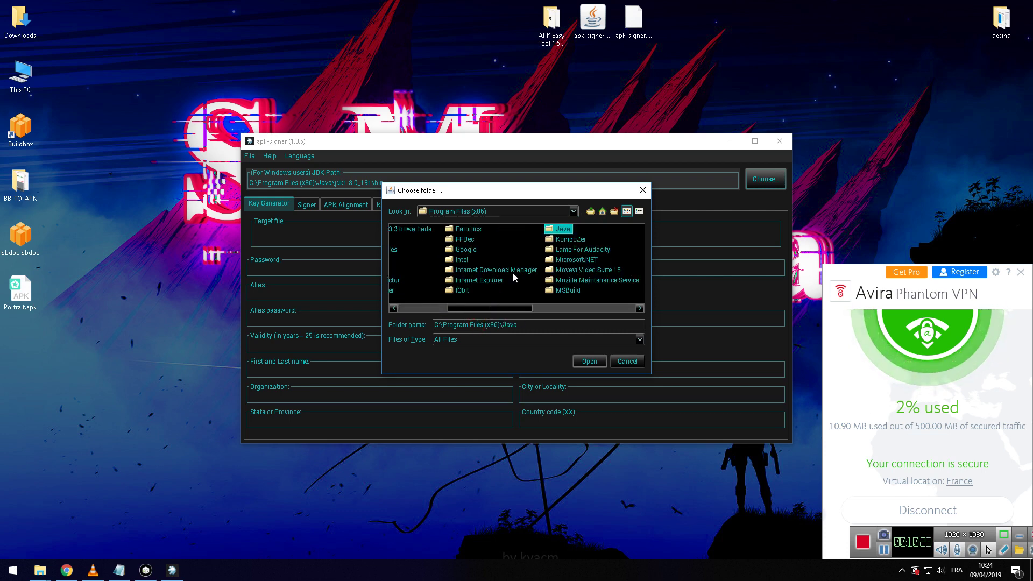
double_click(569, 232)
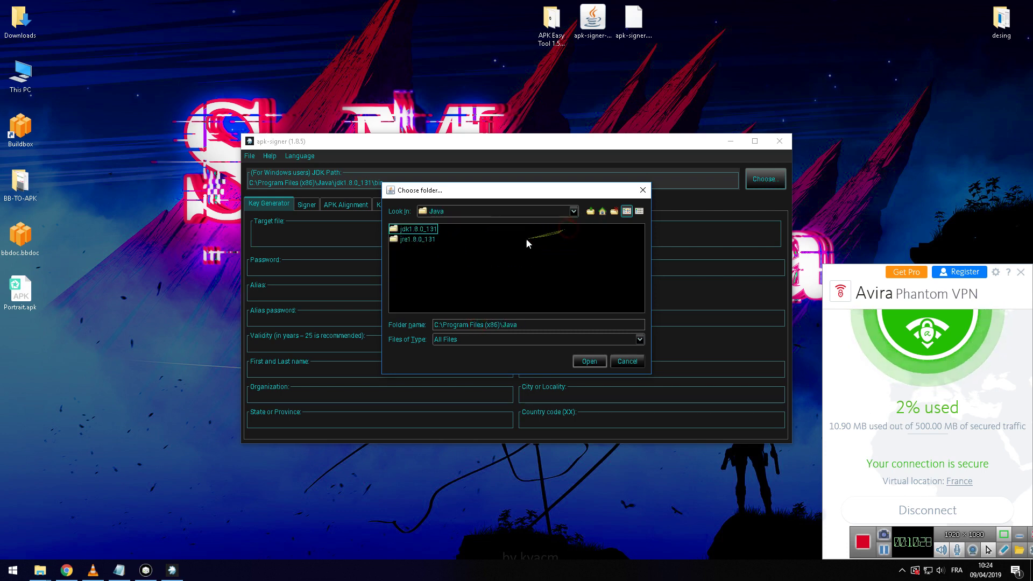
click(434, 231)
double_click(433, 231)
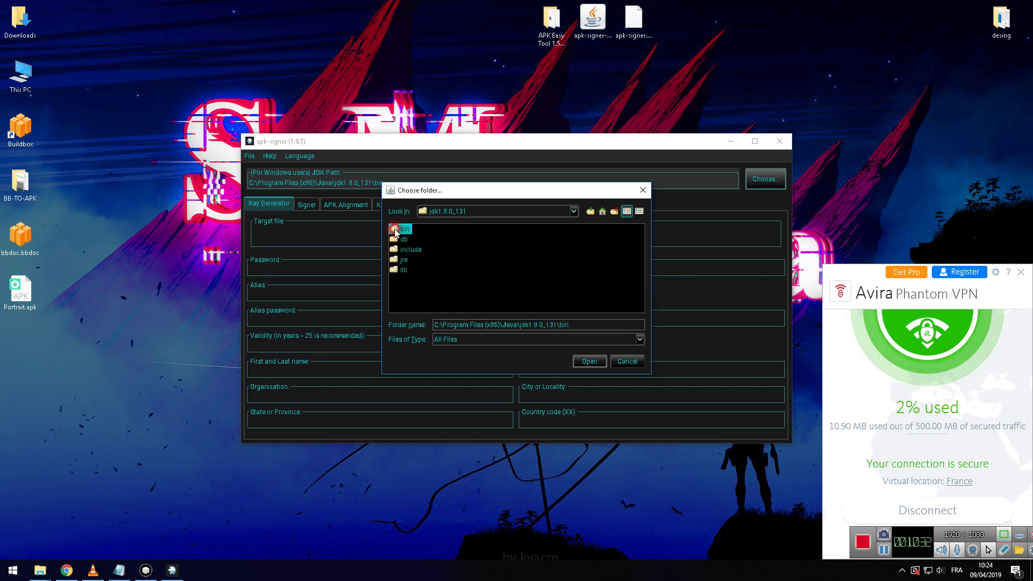
double_click(399, 229)
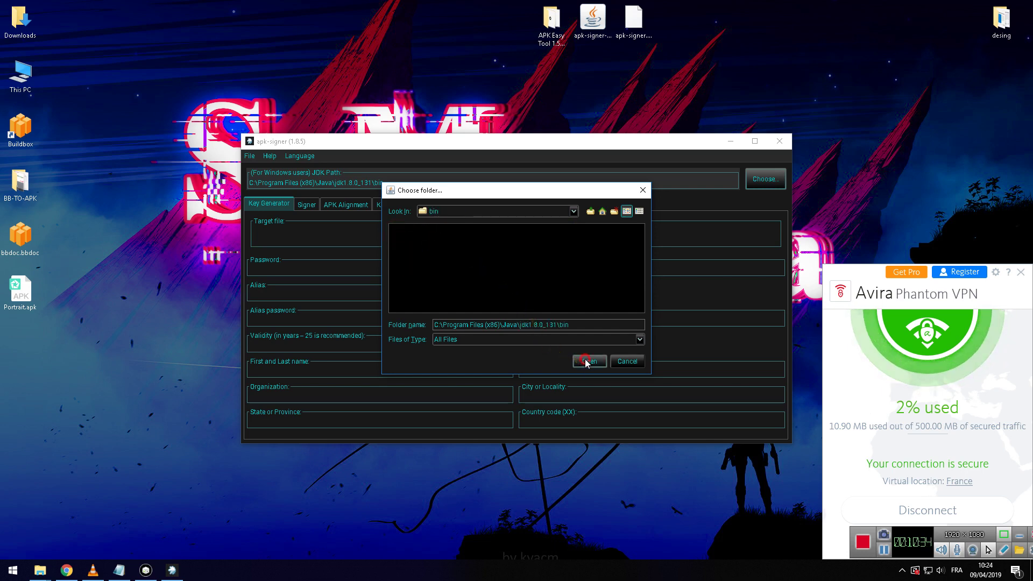
click(585, 362)
- Set the new keystore to be saved as keystor.keystore on the Desktop
click(529, 240)
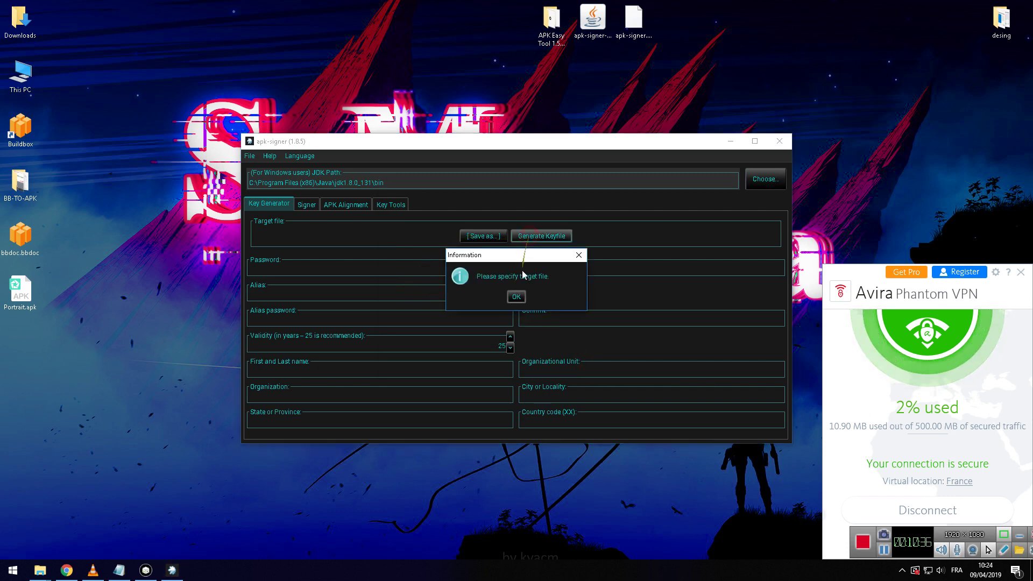
click(519, 296)
click(482, 237)
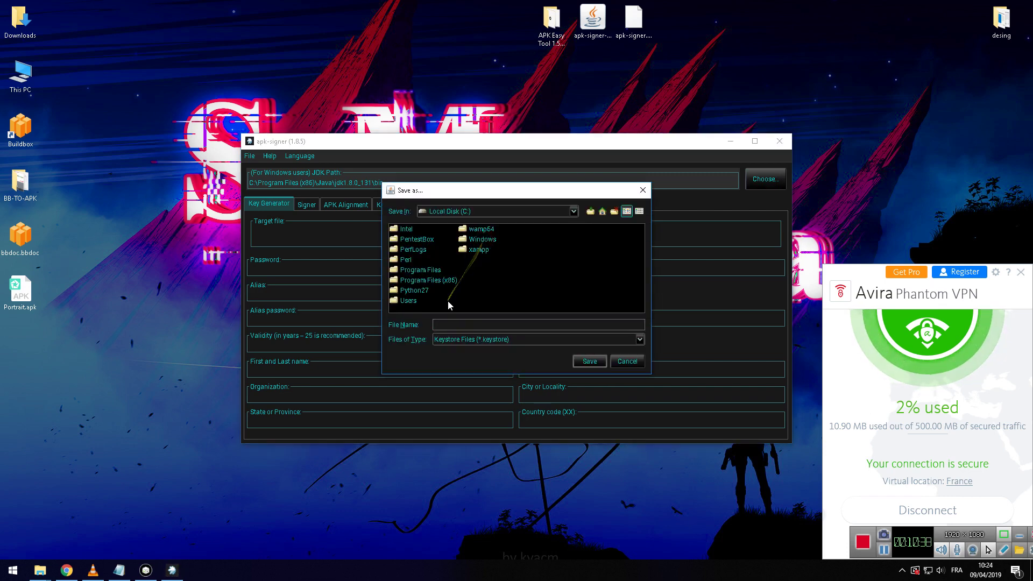
click(592, 212)
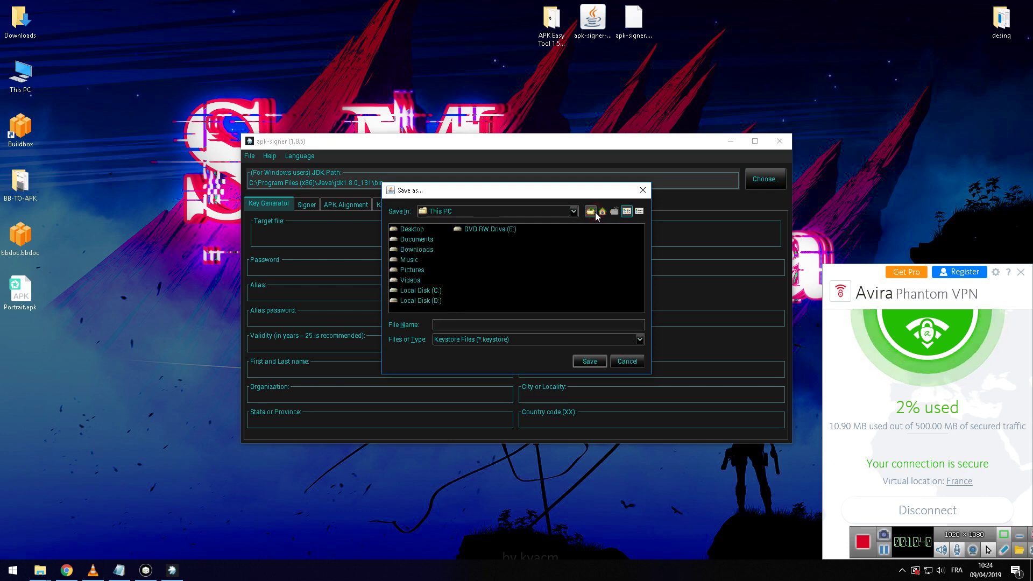
double_click(412, 229)
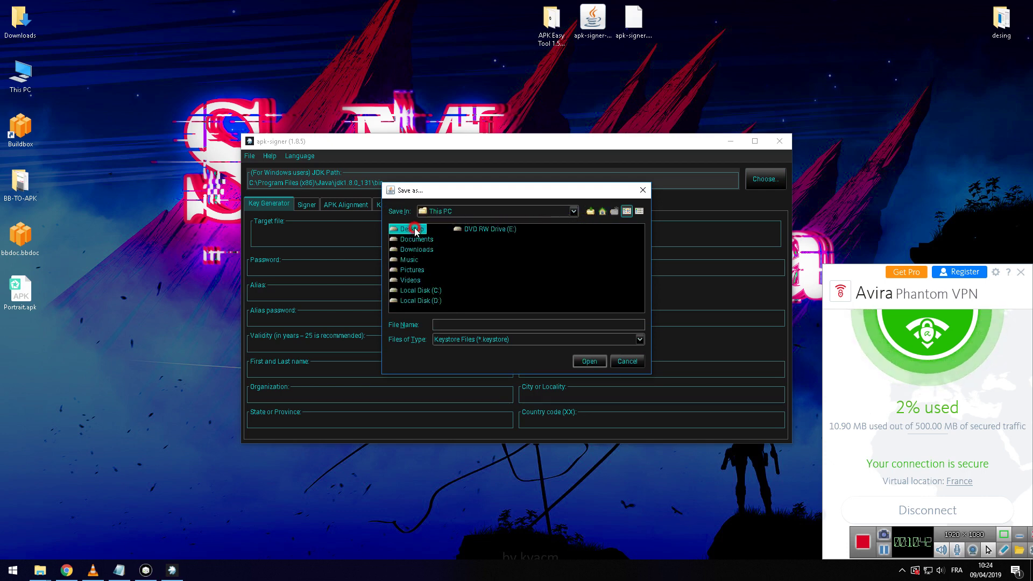
click(451, 324)
text(keystor)
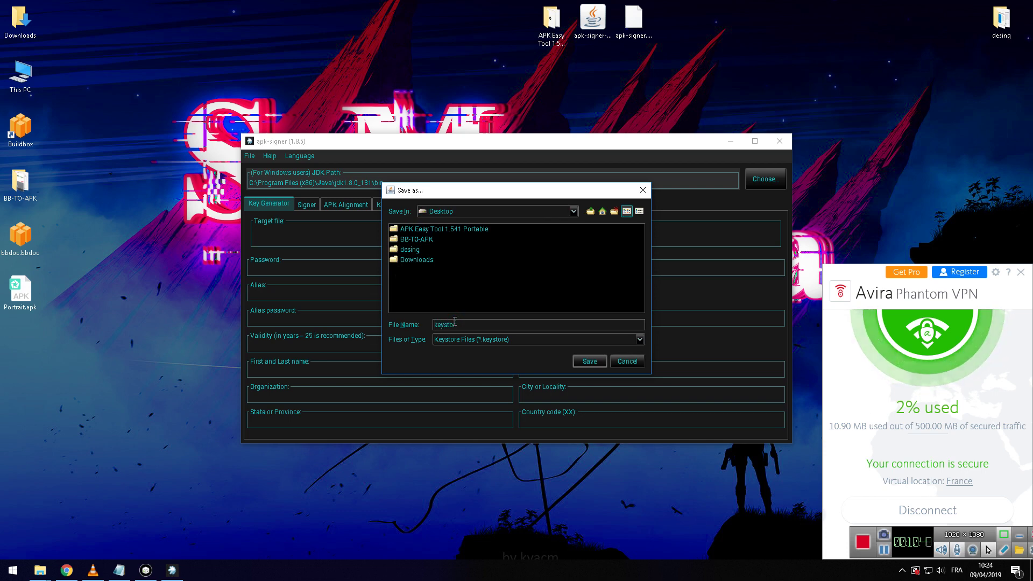
click(589, 362)
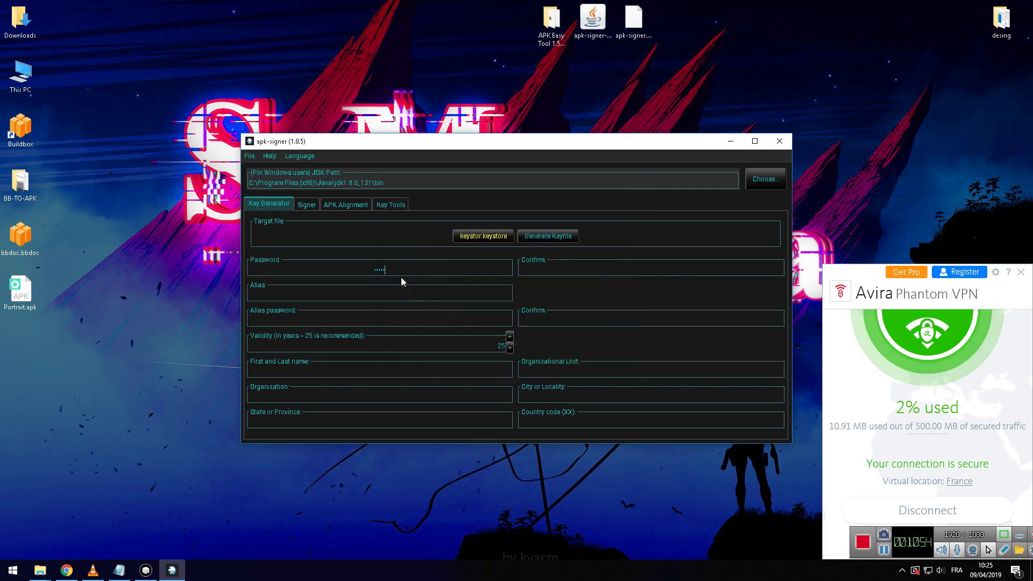
- Enter the keystore password, alias 123456, the alias password, and the first and last name
text(1)
click(579, 269)
click(387, 297)
click(657, 327)
click(469, 368)
- Generate the keystore file, then switch to signing and start loading a keystore
click(543, 238)
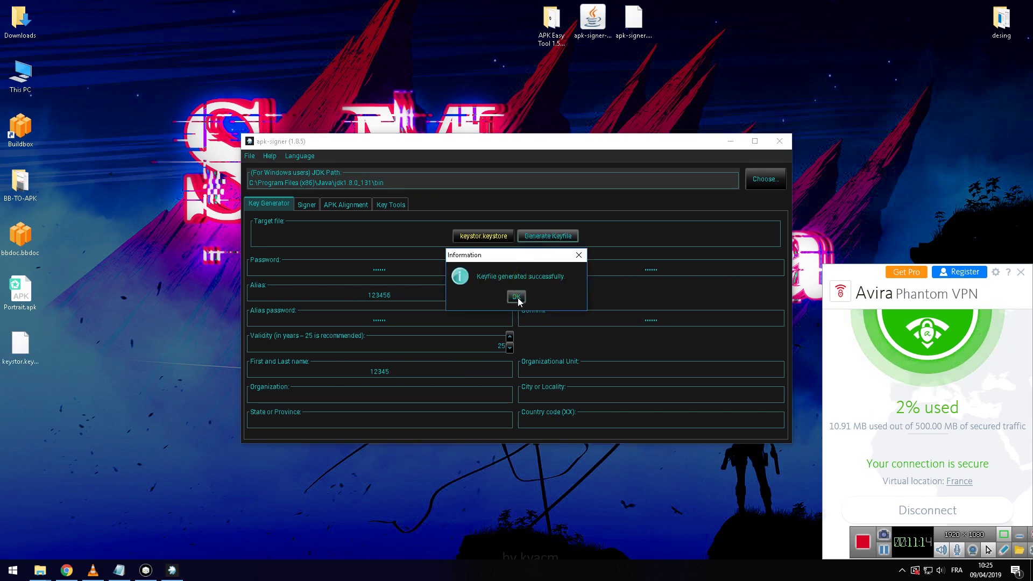
click(518, 296)
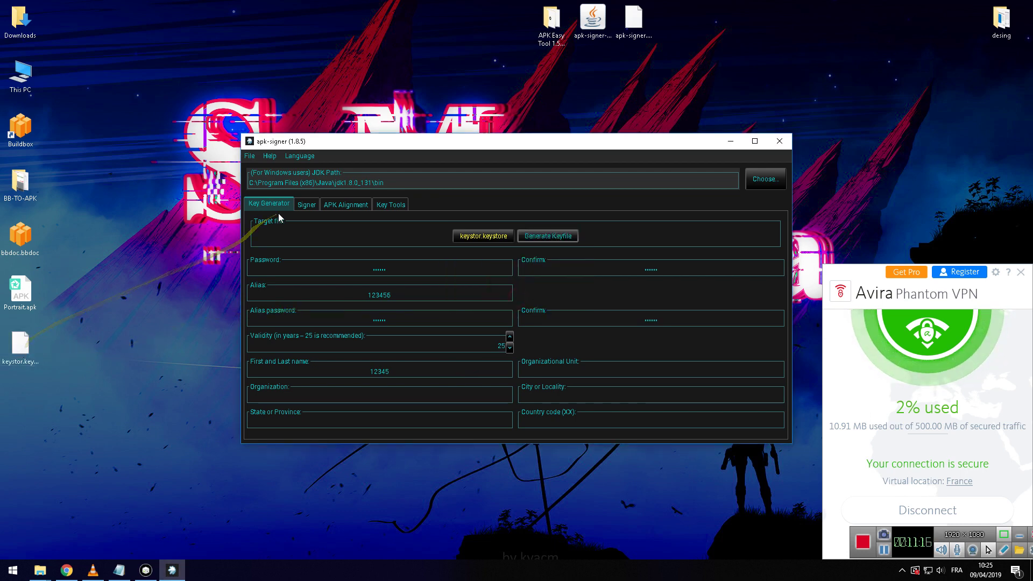
click(306, 204)
click(531, 224)
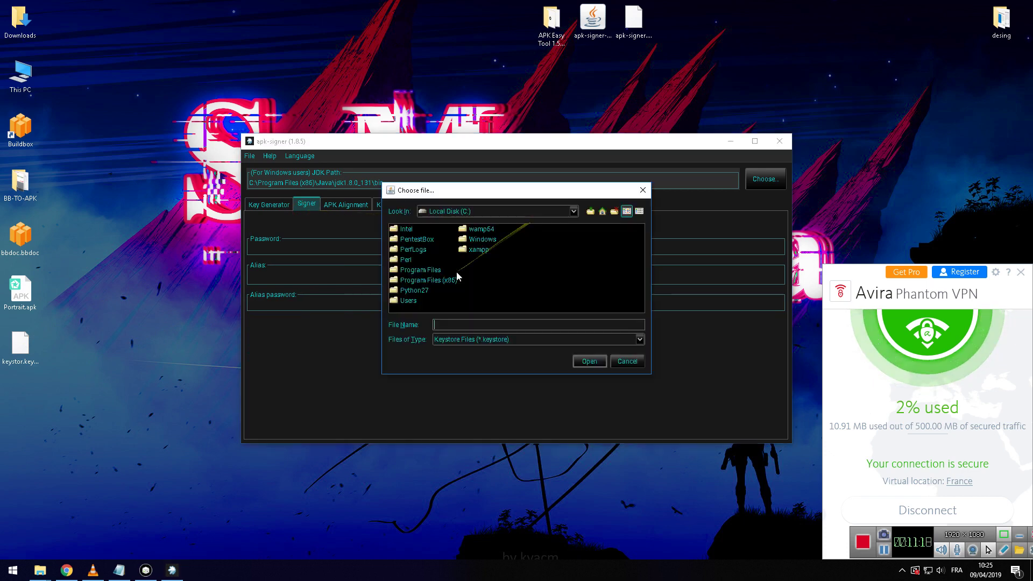
- Load keystor.keystore from the Desktop with its passwords and choose Portrait.apk to sign
click(590, 211)
click(590, 212)
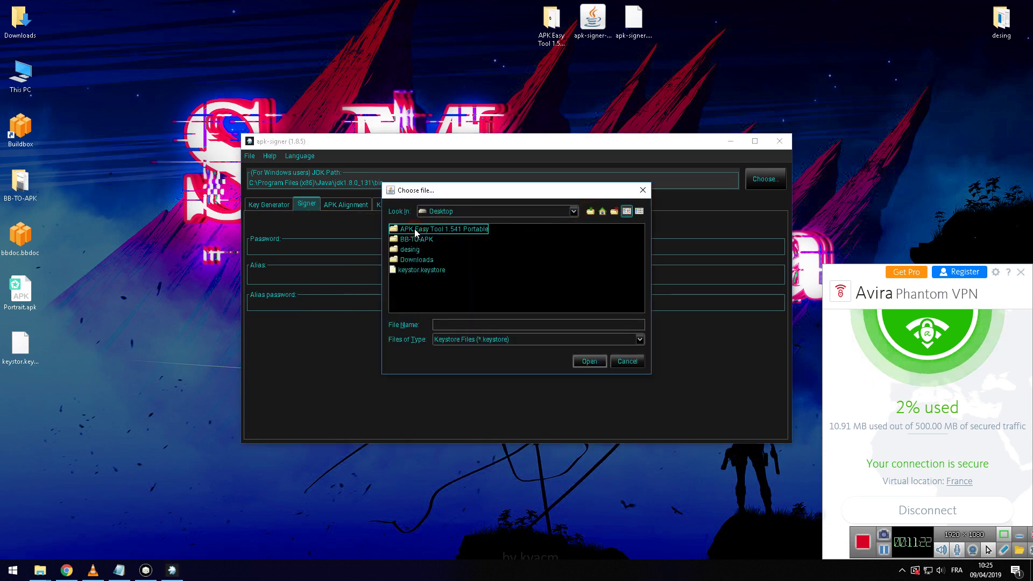
double_click(420, 270)
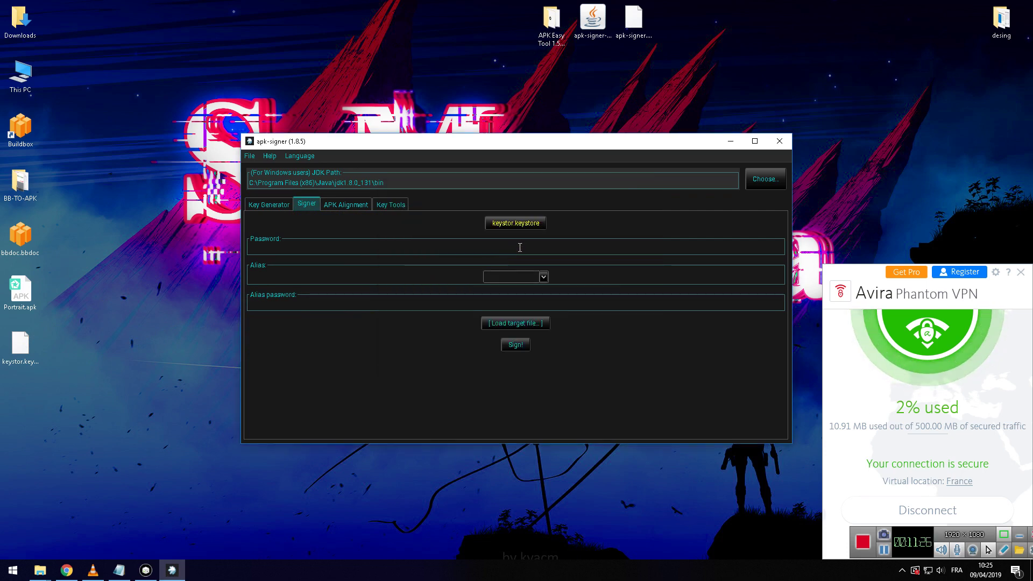
text(6)
click(504, 306)
click(513, 323)
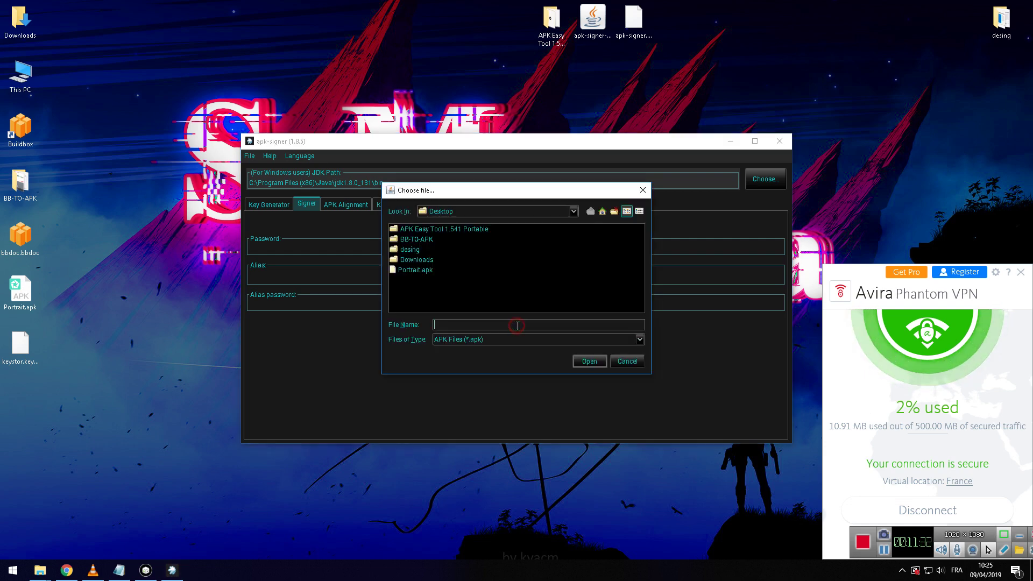
double_click(425, 270)
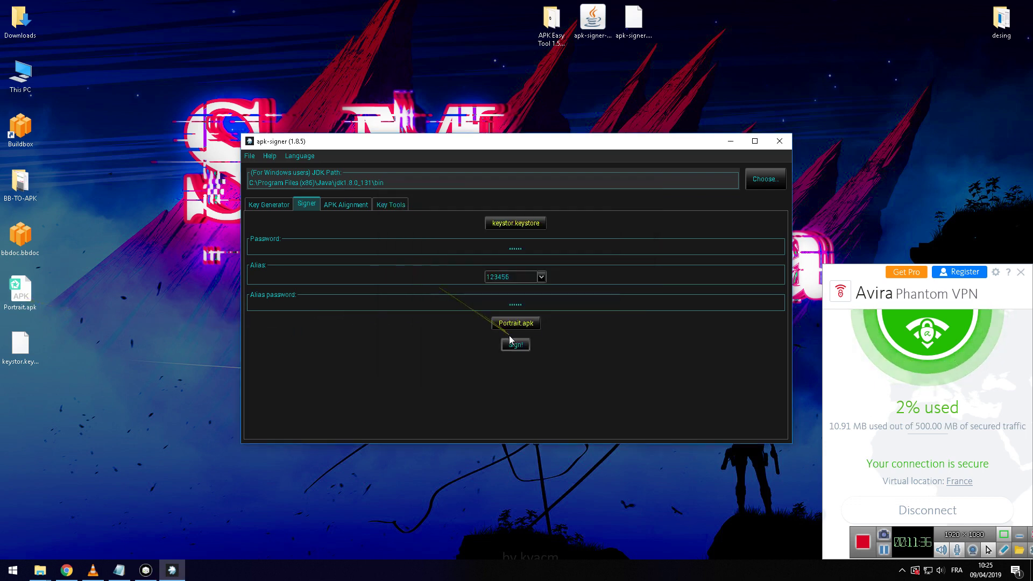
- Sign Portrait.apk and check in 7-Zip that Portrait_SIGNED_UNALIGNED.apk contains META-INF again
click(517, 347)
click(515, 296)
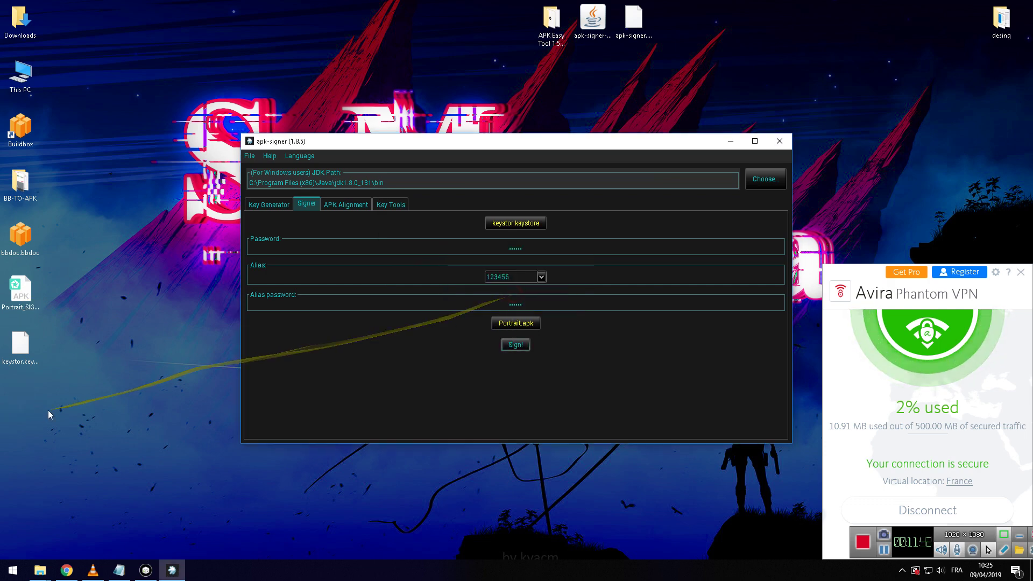
right_click(8, 309)
mouse_move(107, 318)
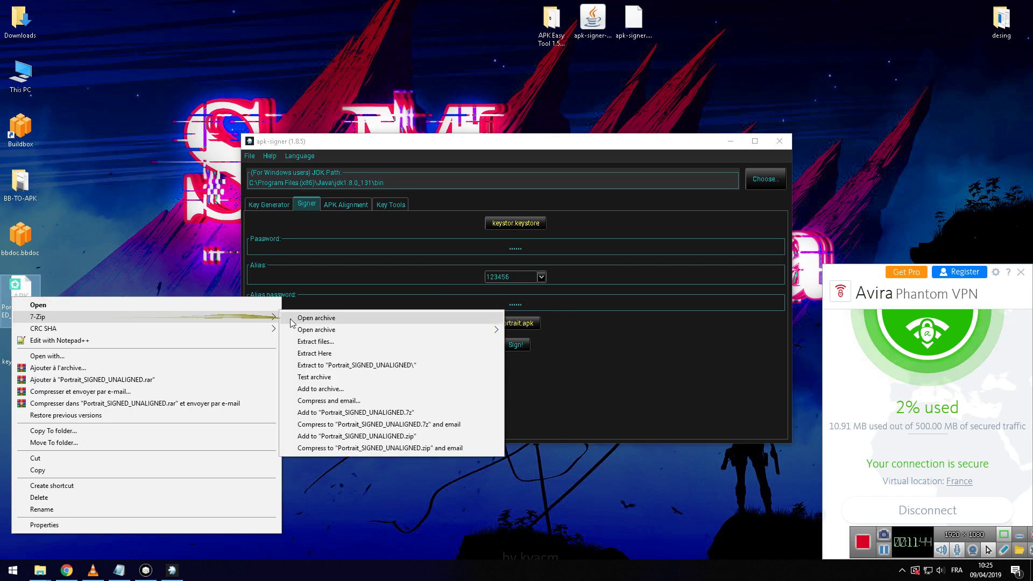
click(296, 318)
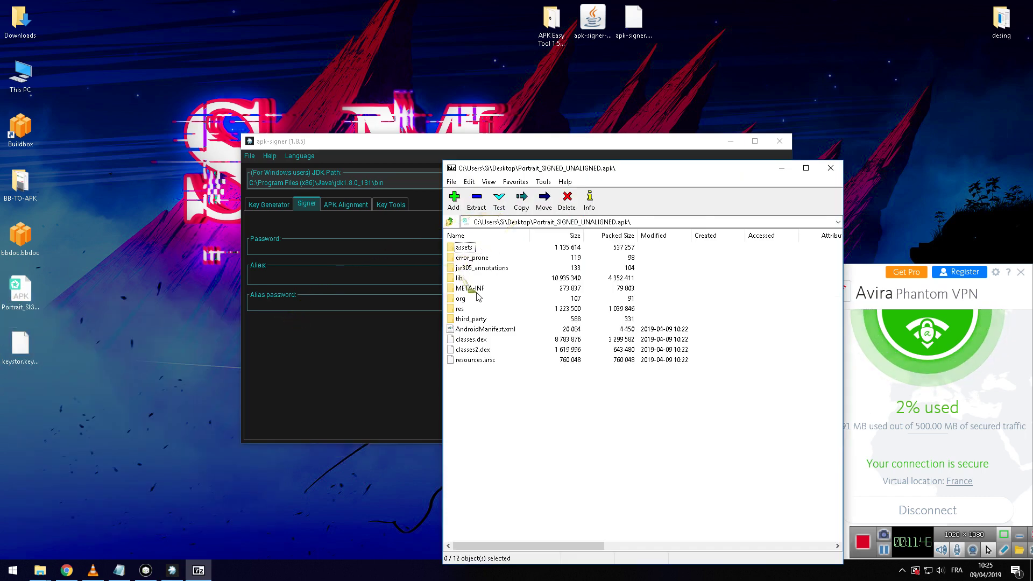
click(831, 168)
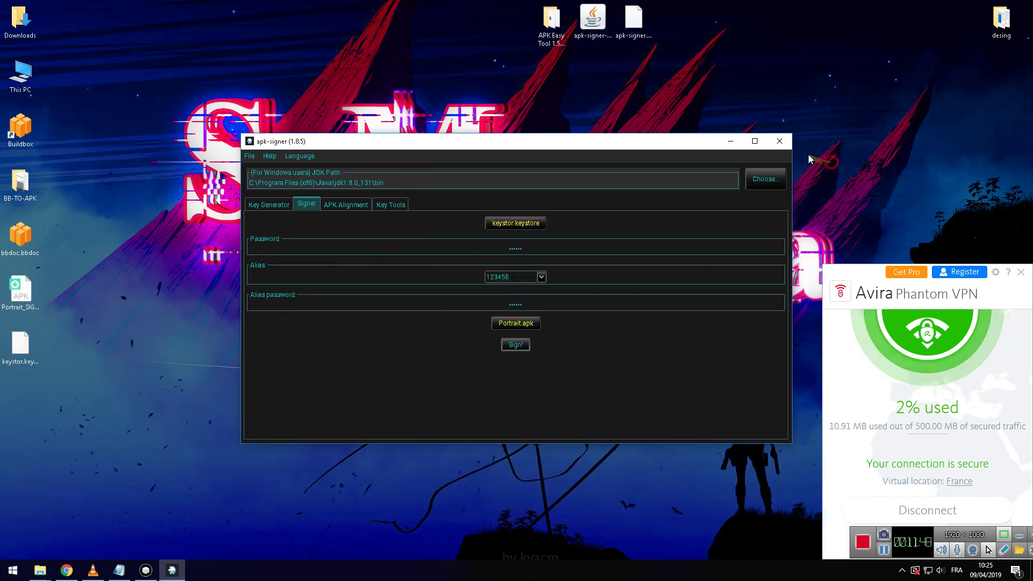
- Extend step 10 of the RESKIN checklist to read 'ZipAling your apk with apk tool'
click(119, 570)
scroll(167, 277, down, 2)
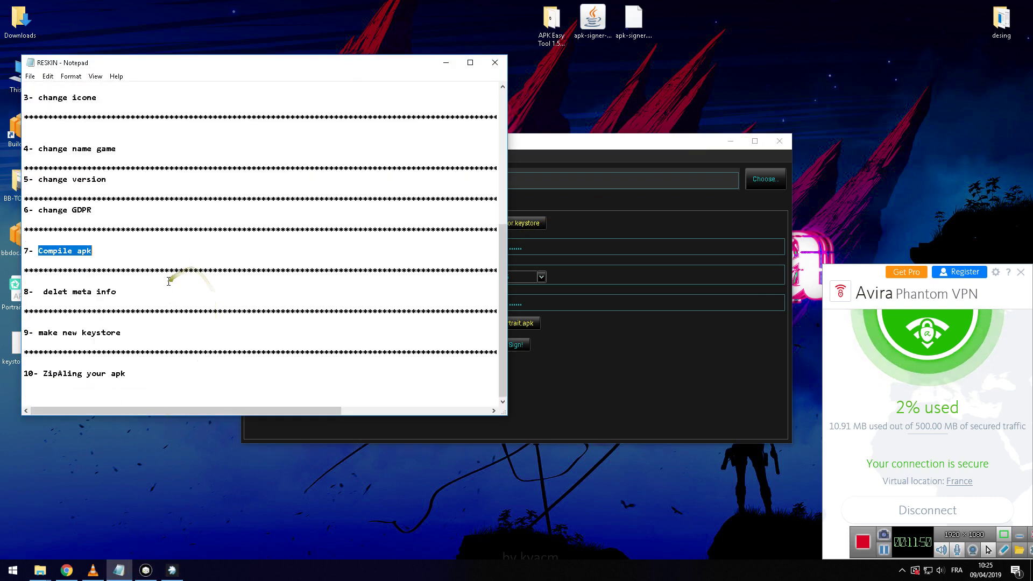
drag(42, 292, 117, 292)
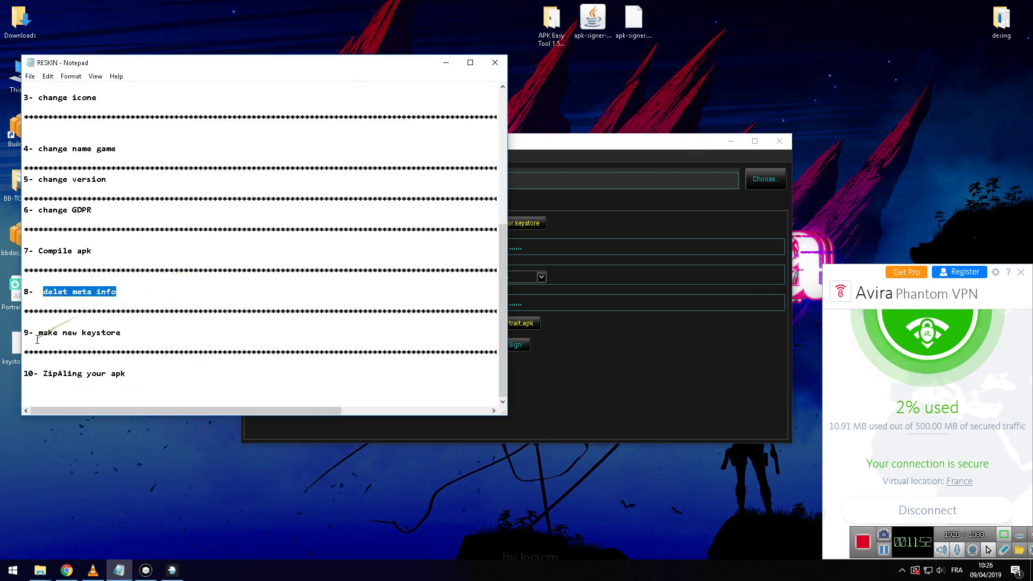
drag(38, 333, 129, 334)
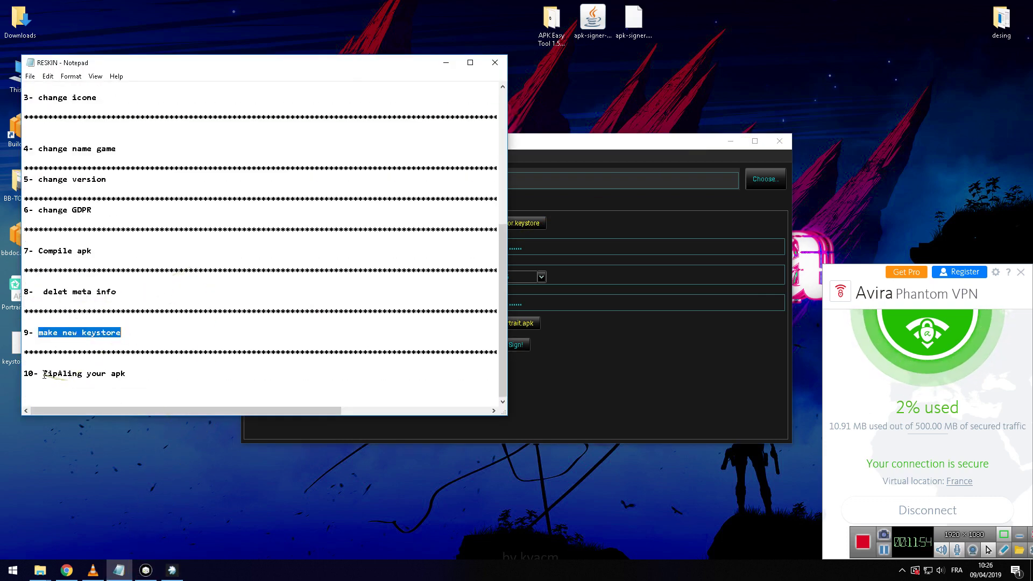
drag(43, 373, 132, 376)
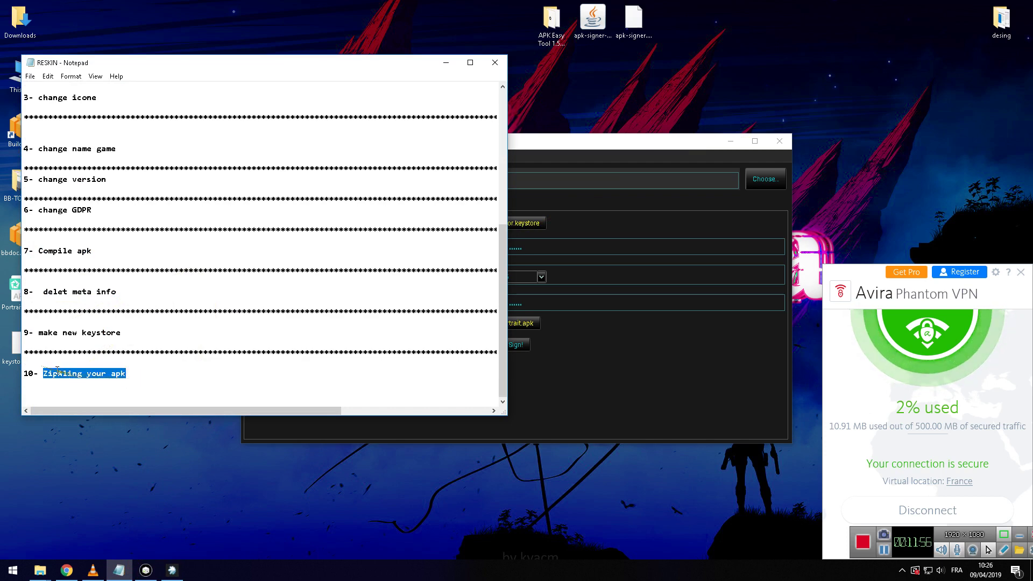
click(134, 396)
text(with apk tool)
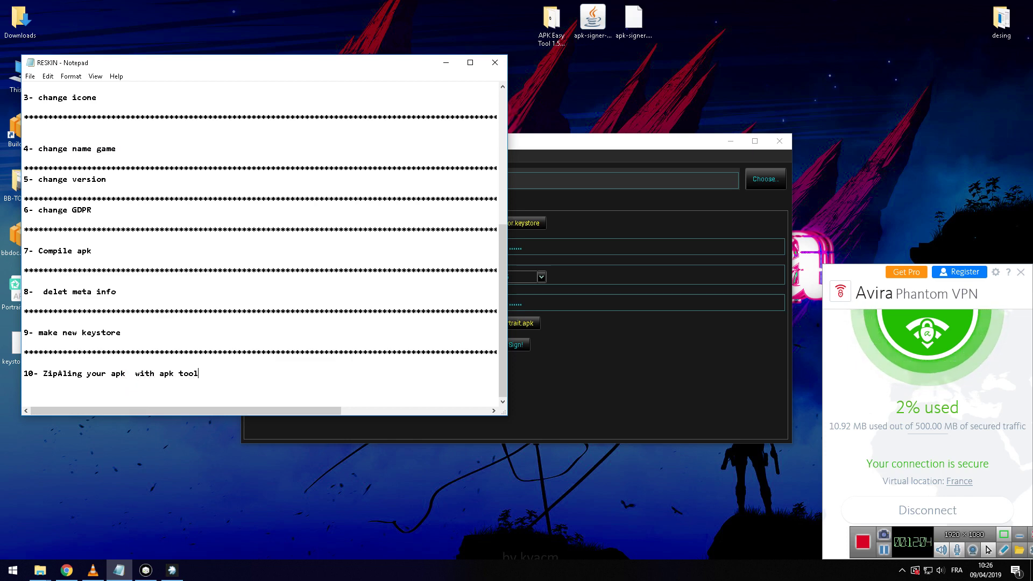
click(584, 94)
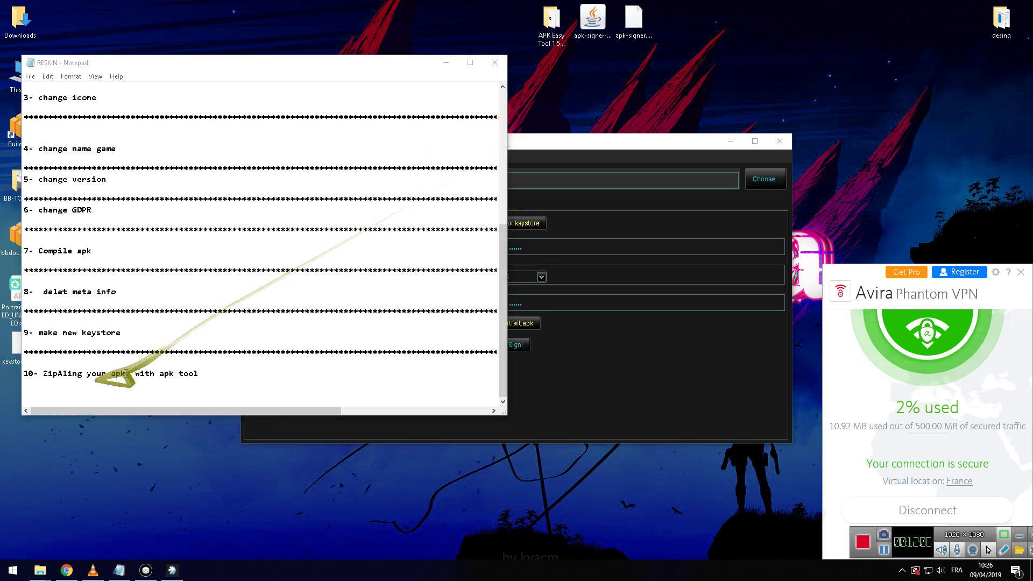